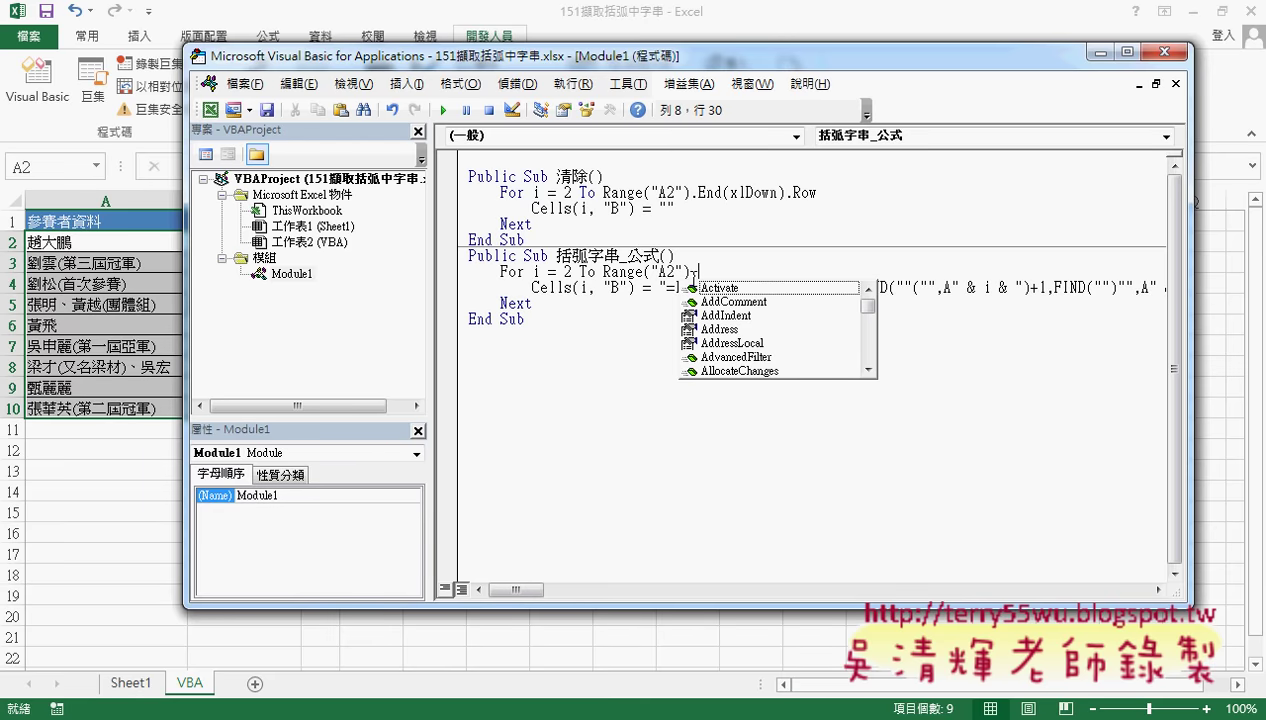
Extend the loop's upper bound to Range("A2").End(xlDown).Row using IntelliSense suggestions.
type("e")
key("Down")
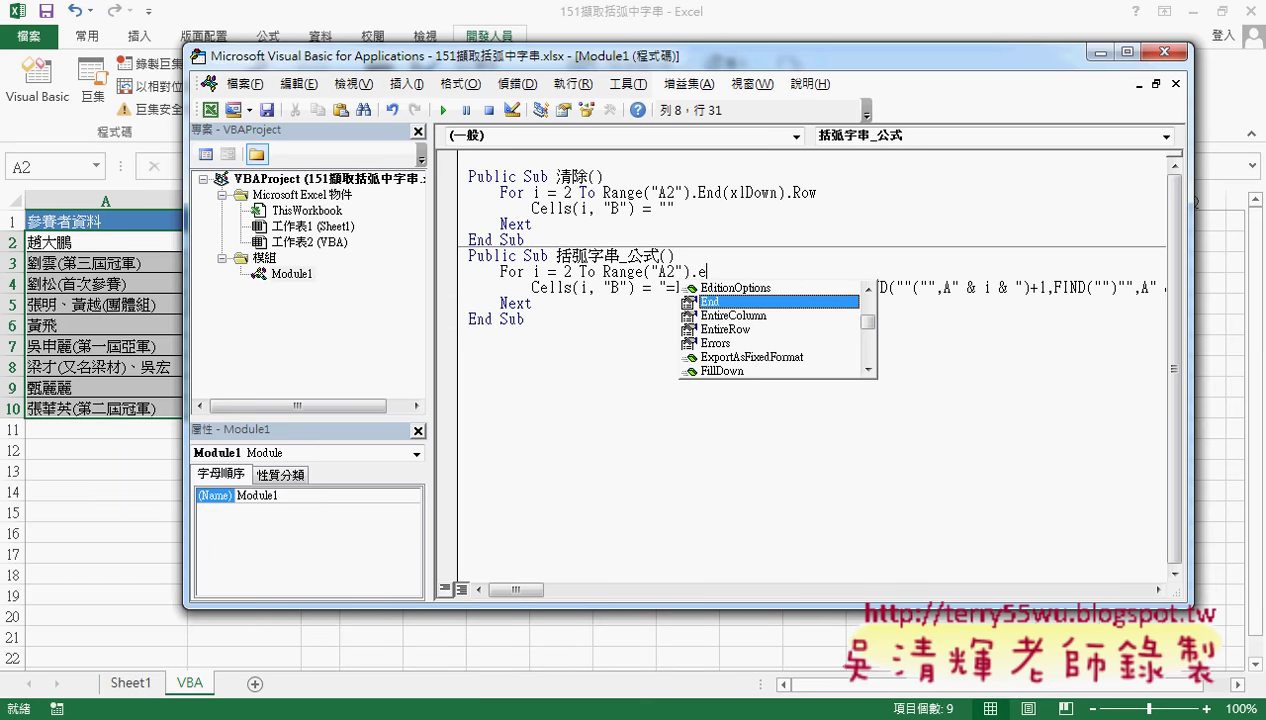
double_click(708, 302)
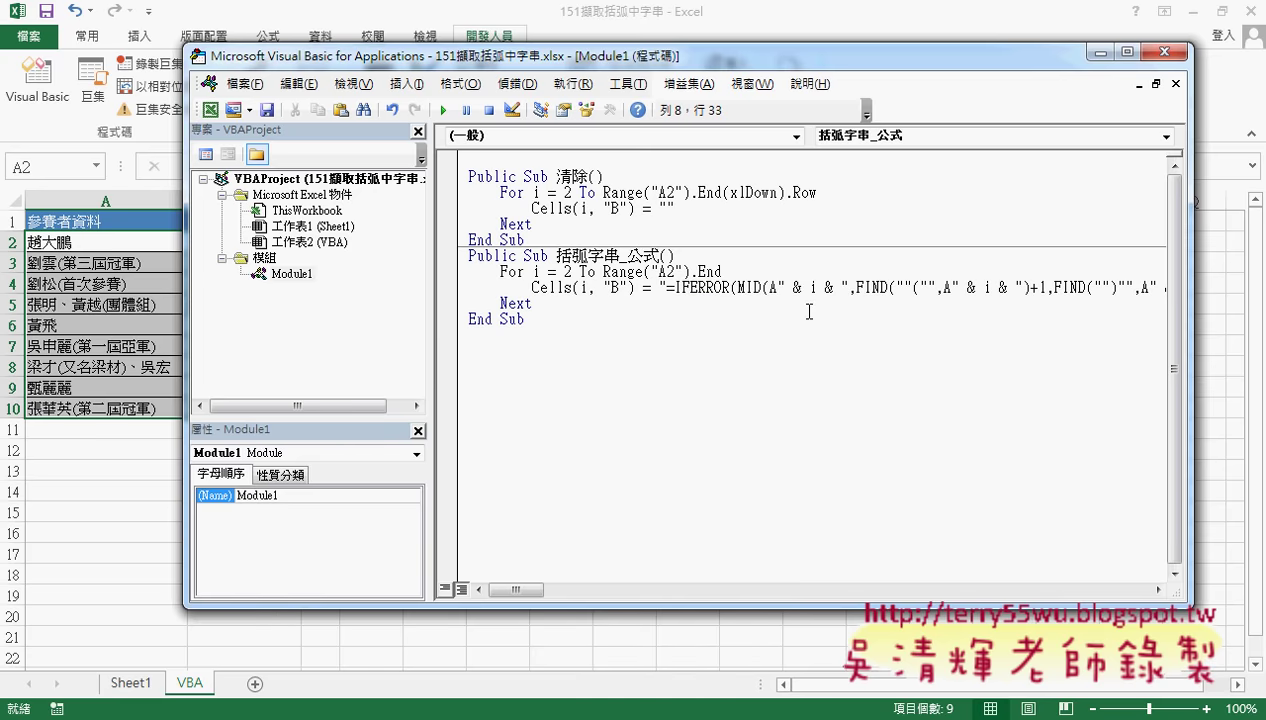
type("(")
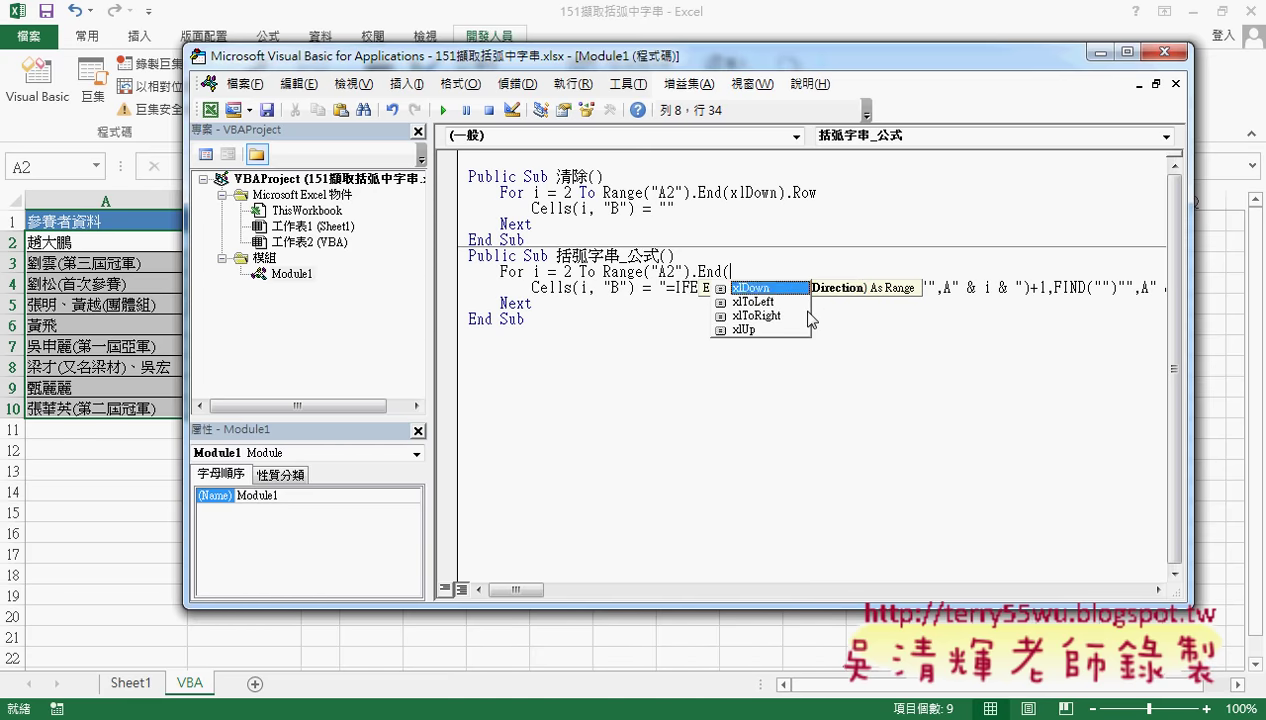
left_click(808, 315)
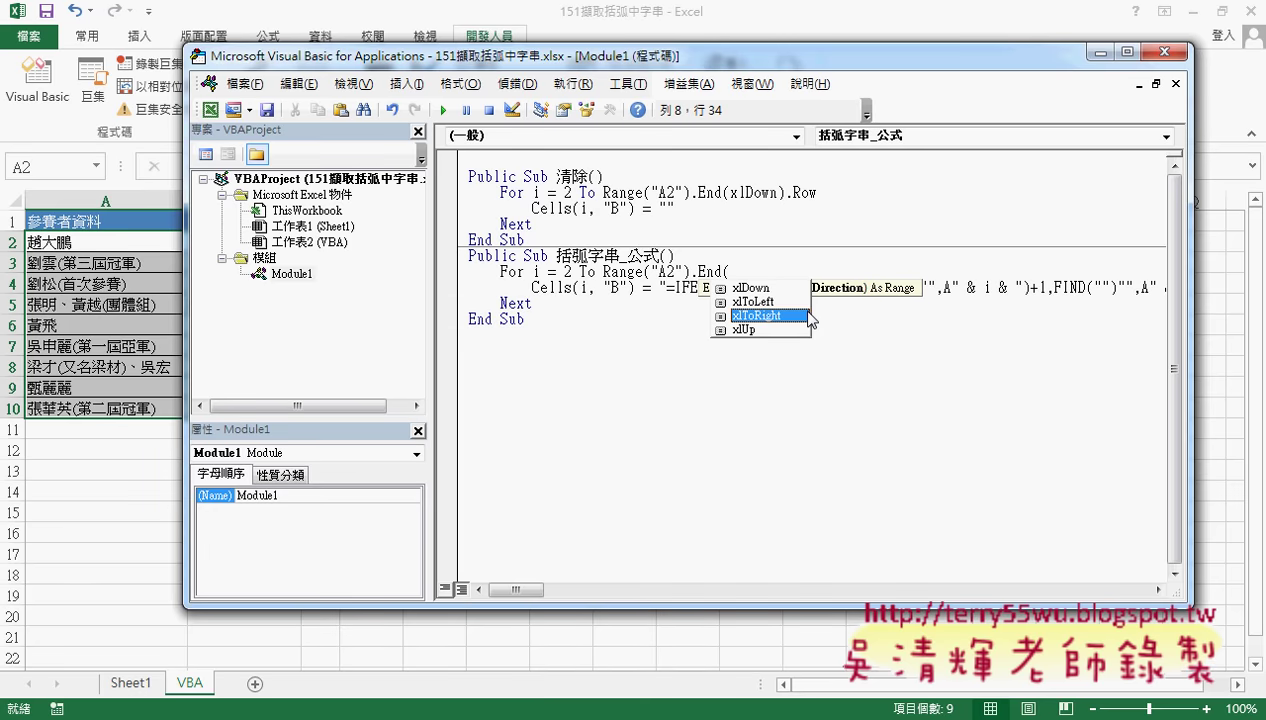
key("Up")
key("Up")
key("space")
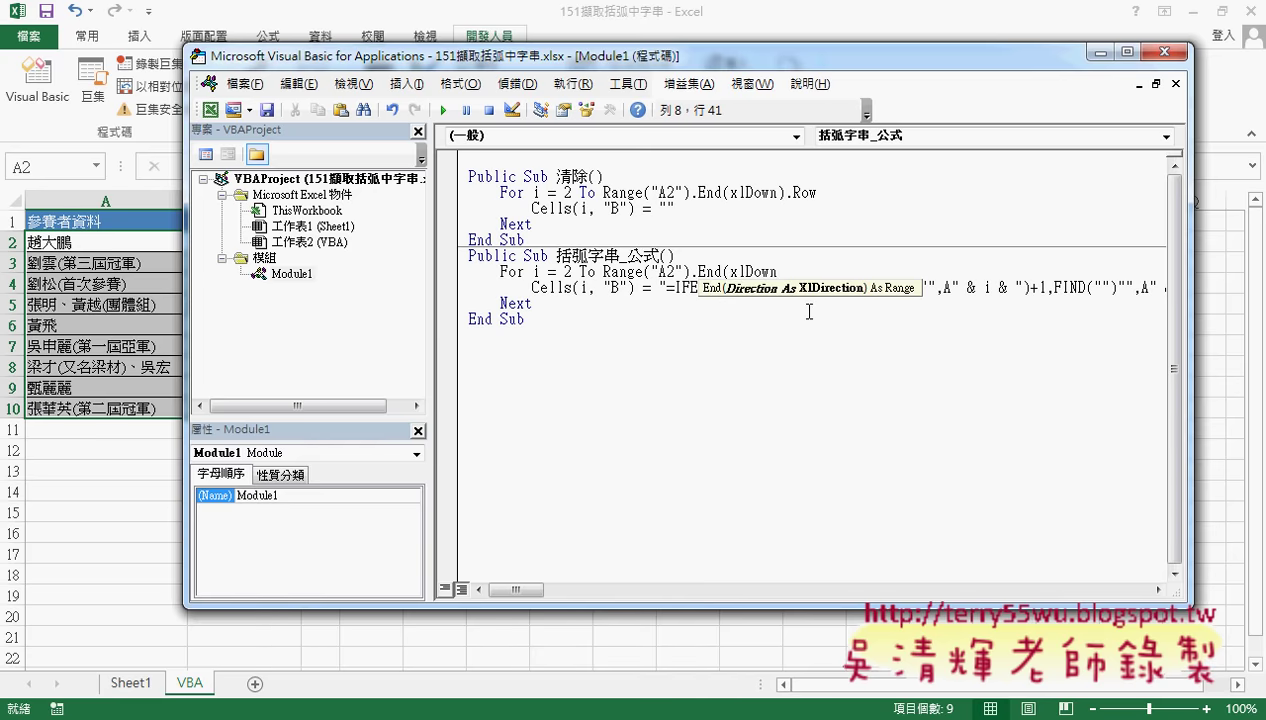
type(").")
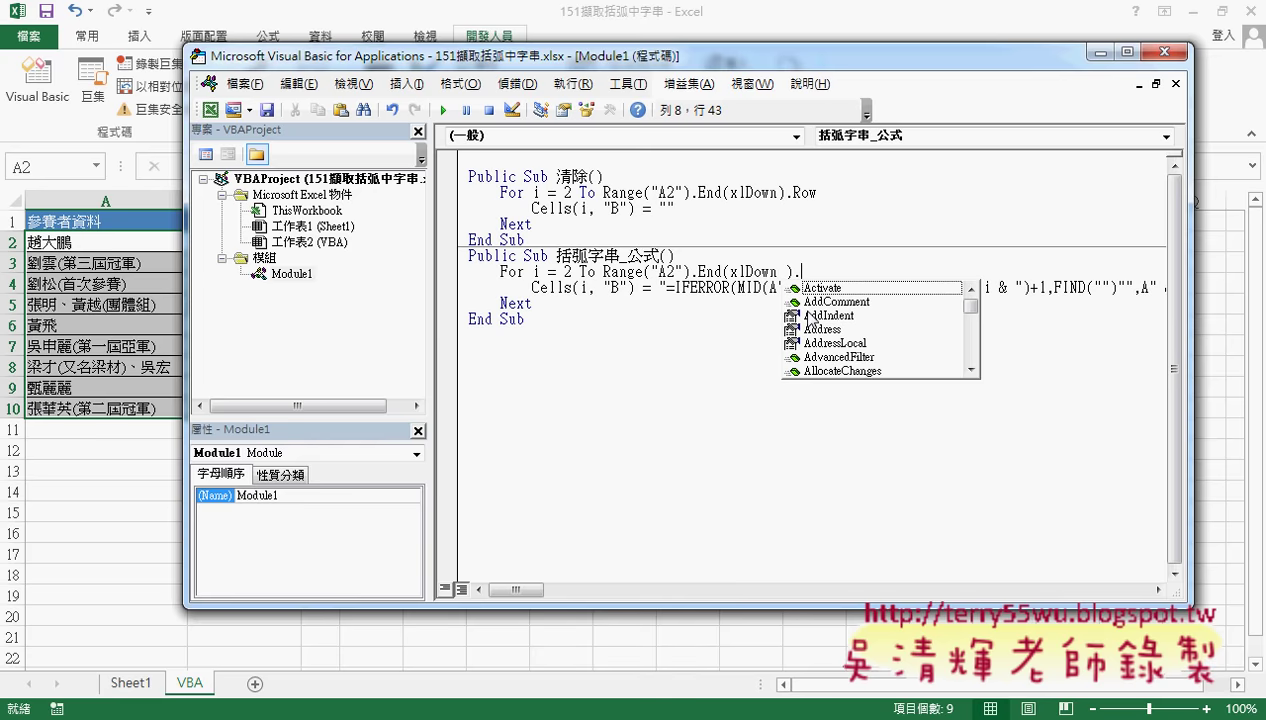
type("ro")
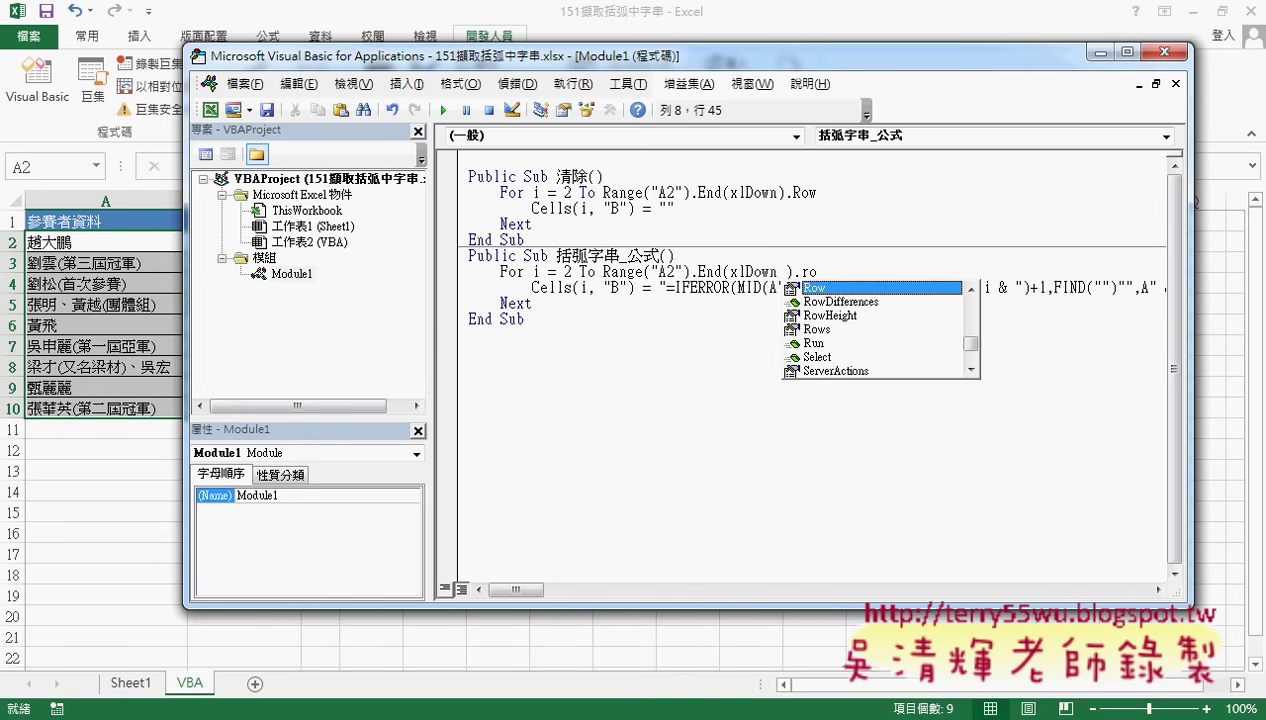
double_click(813, 288)
double_click(812, 271)
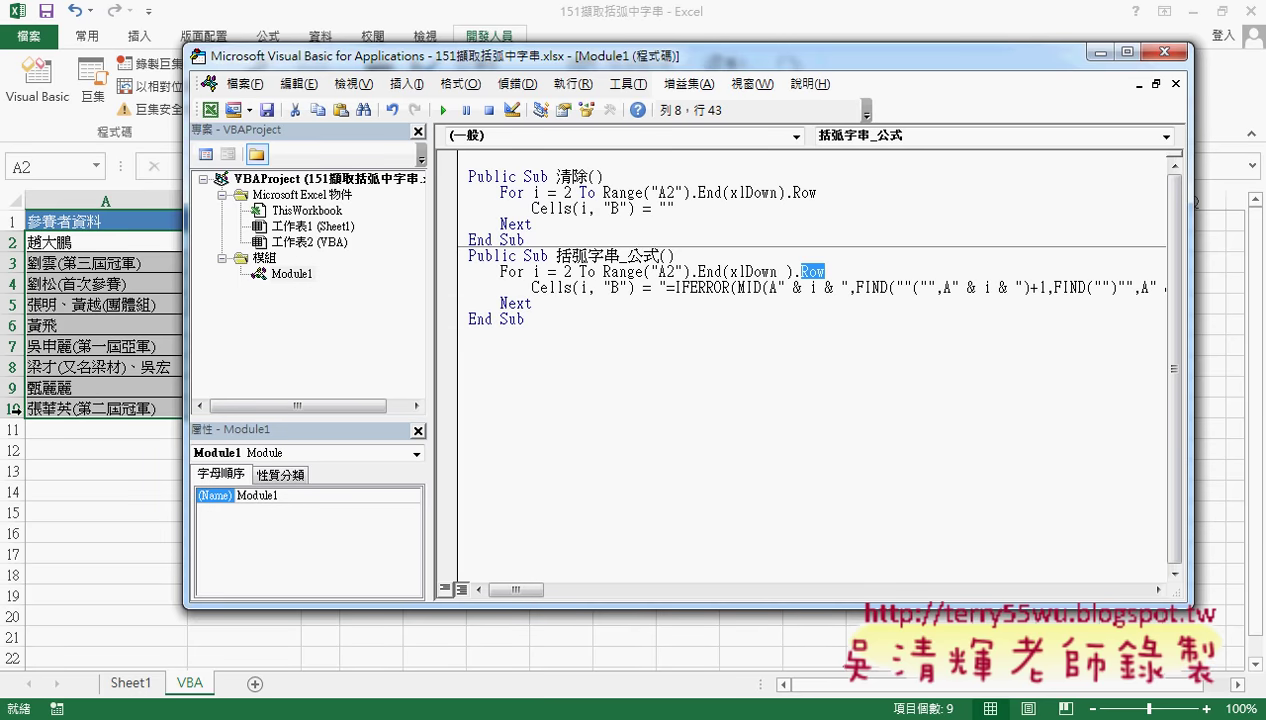
left_click(825, 271)
Shrink the Project pane to widen the code area, then place the cursor on Row.
left_click_drag(825, 271, 603, 278)
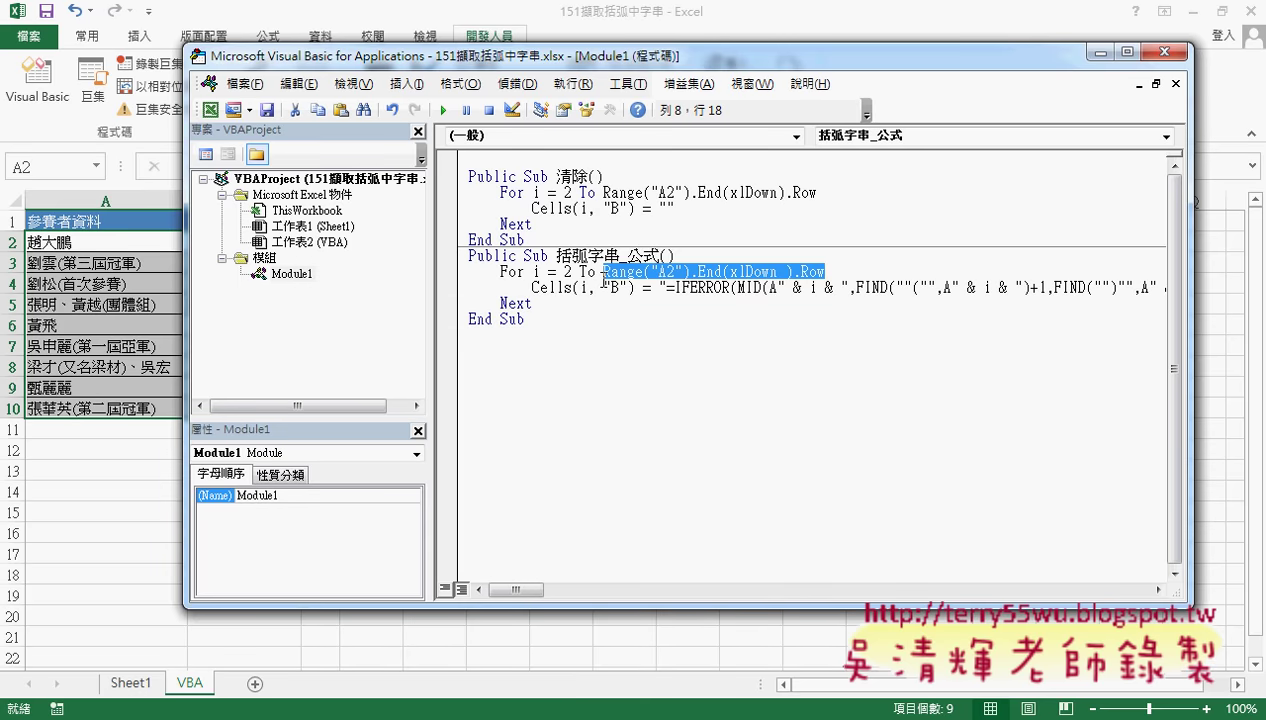
left_click_drag(429, 312, 350, 313)
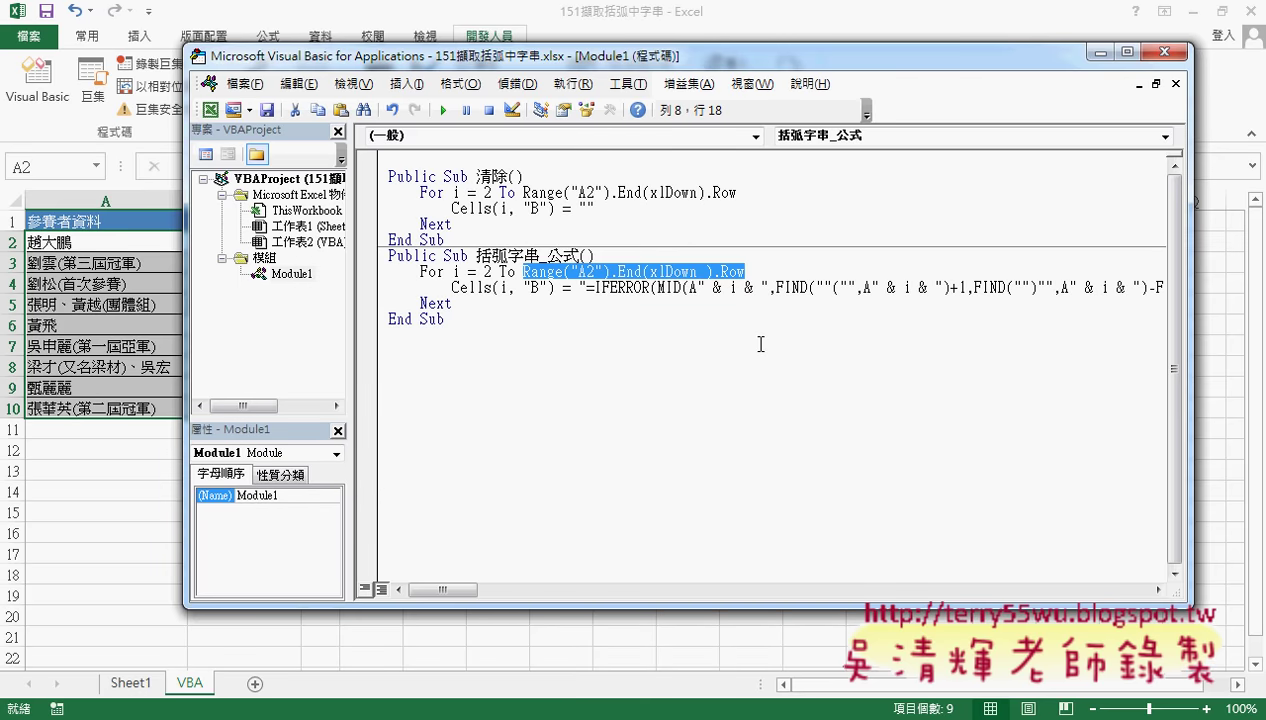
left_click(744, 340)
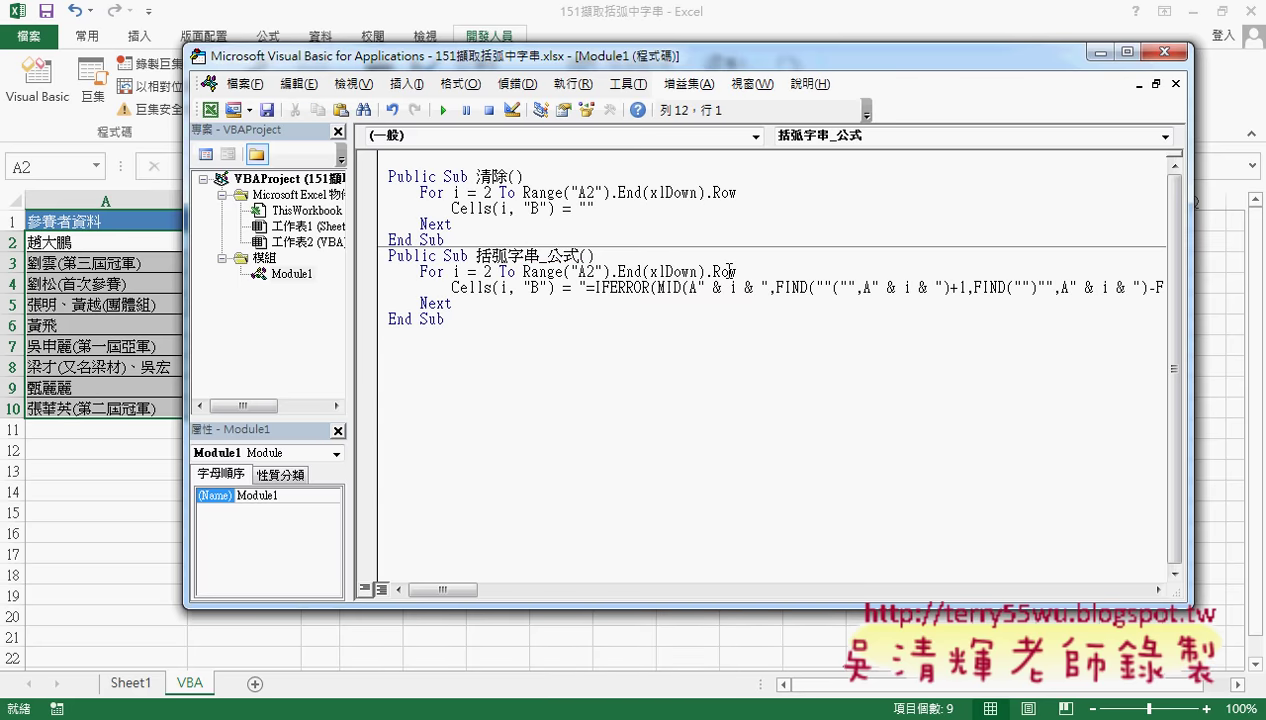
left_click(730, 271)
Open the Range.Row help page with F1 and highlight its summary about returning the first row number.
key("F1")
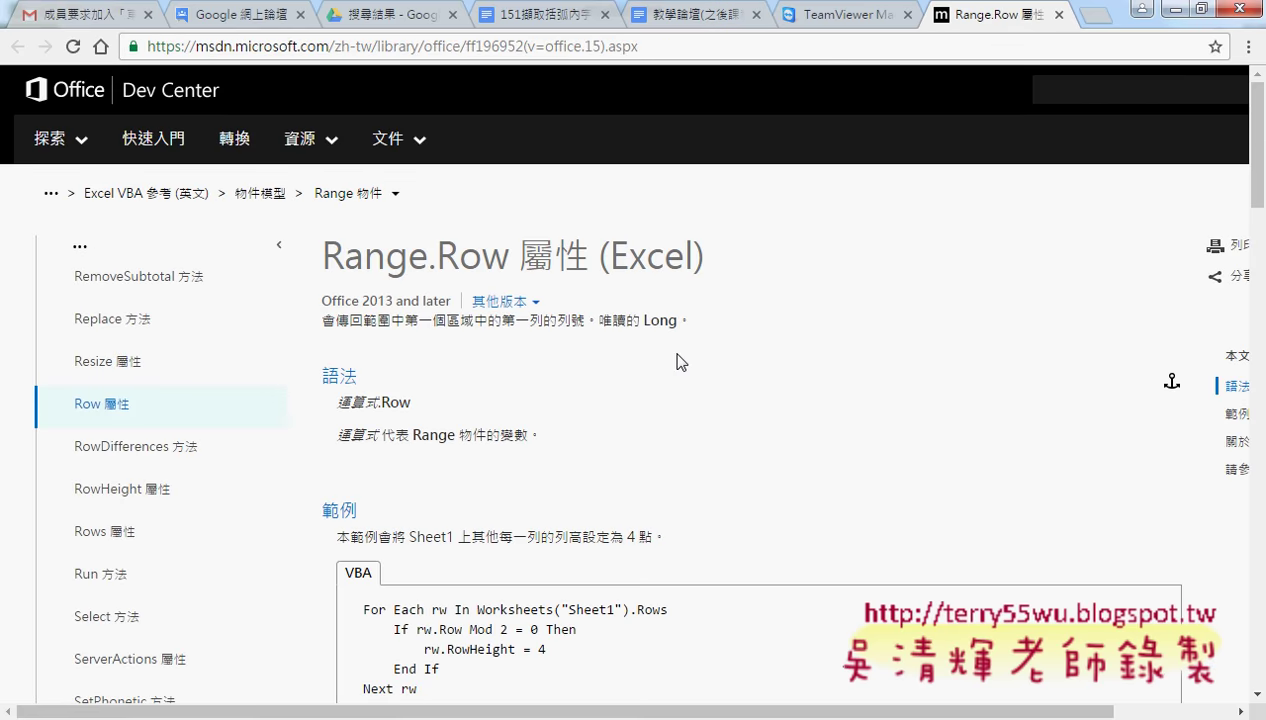
scroll(670, 365, "down", 2)
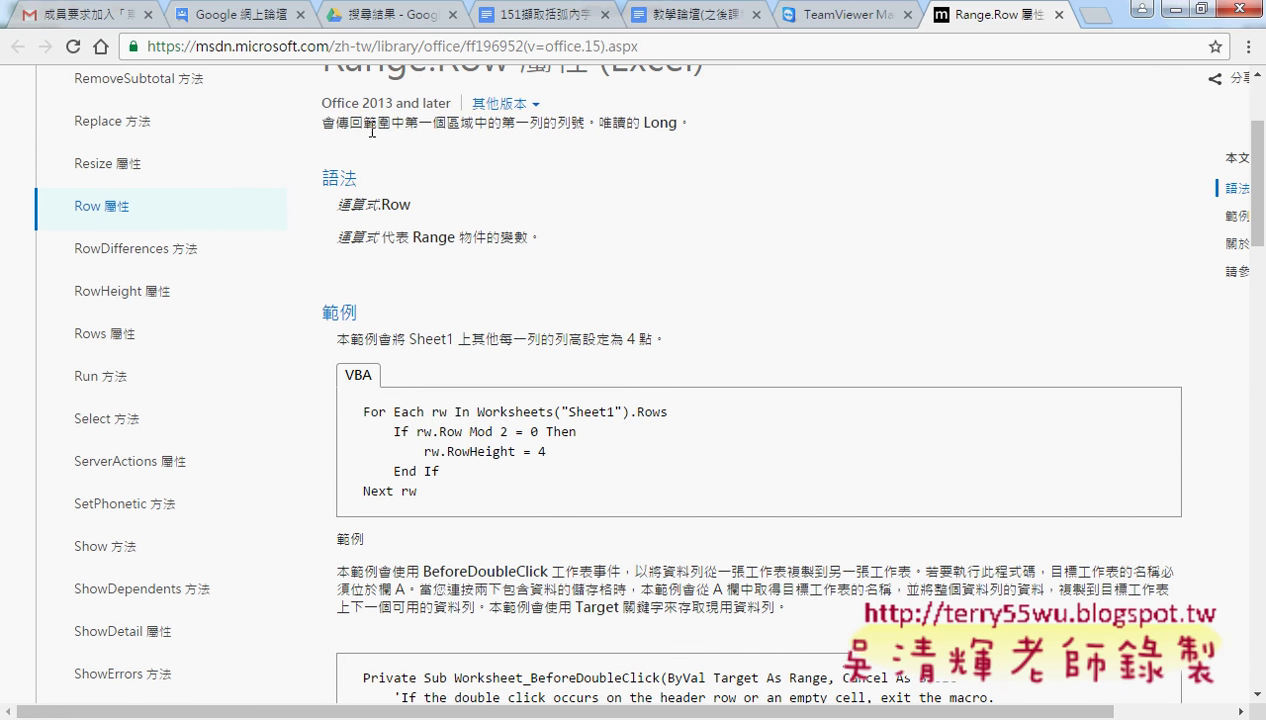
left_click_drag(321, 122, 692, 117)
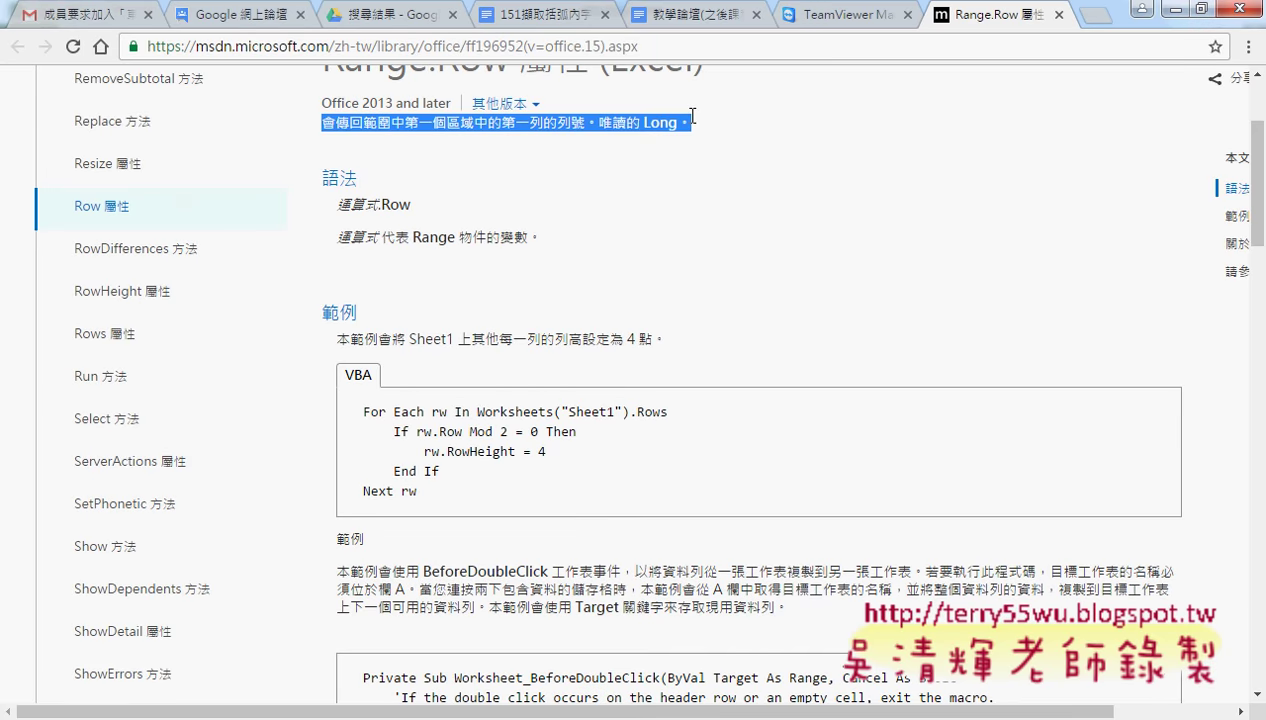
Scroll down through the Range.Row examples and back to the top of the page.
scroll(449, 288, "down", 1)
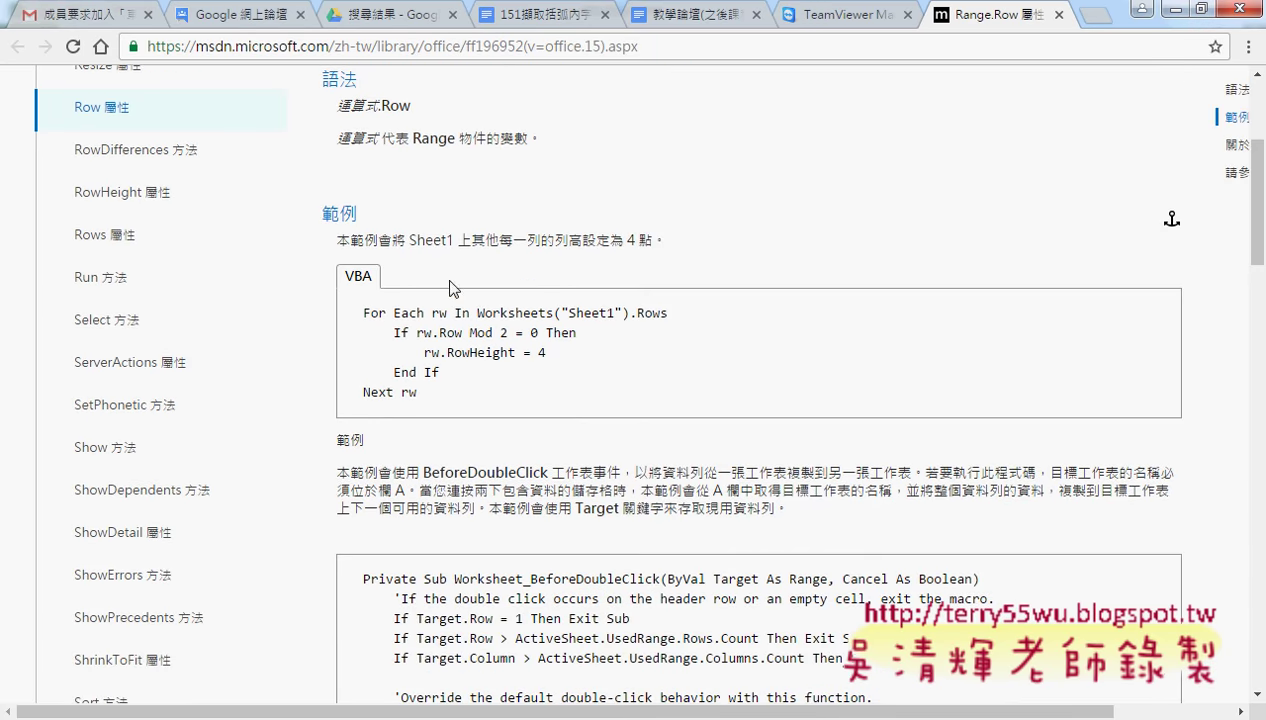
scroll(513, 343, "down", 1)
scroll(586, 396, "down", 1)
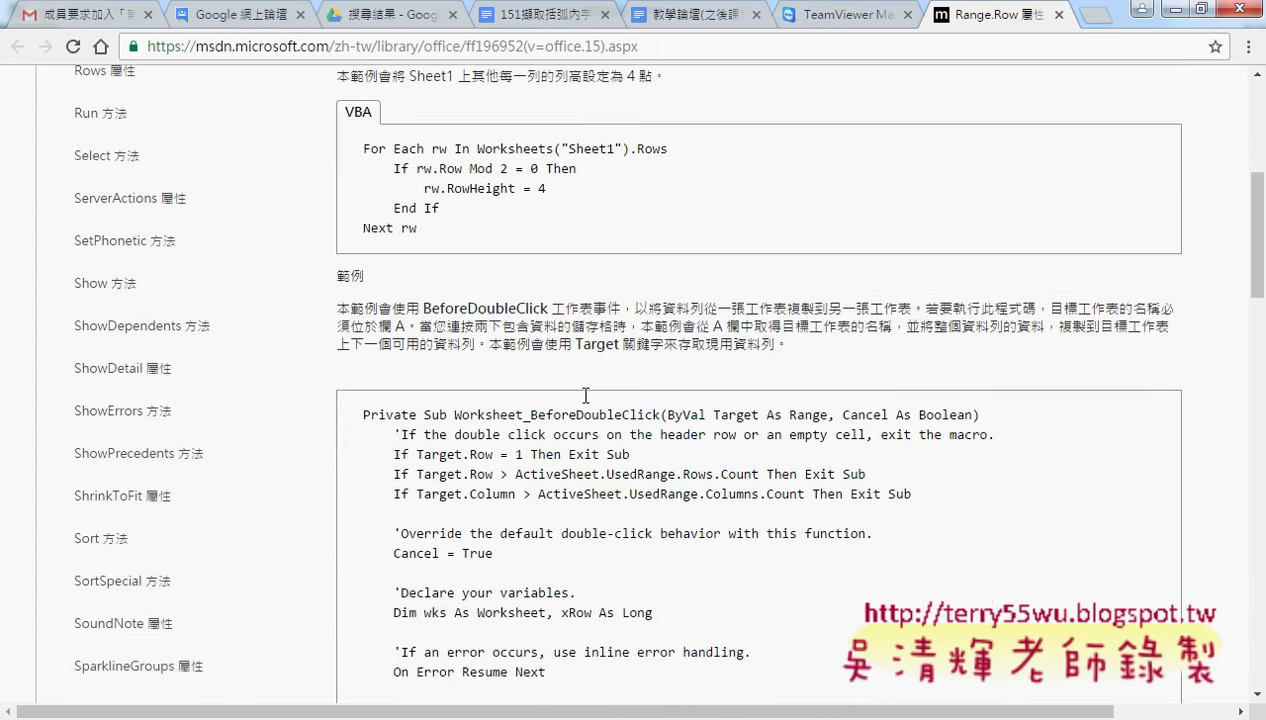
scroll(586, 396, "down", 2)
scroll(586, 396, "down", 1)
scroll(586, 396, "down", 2)
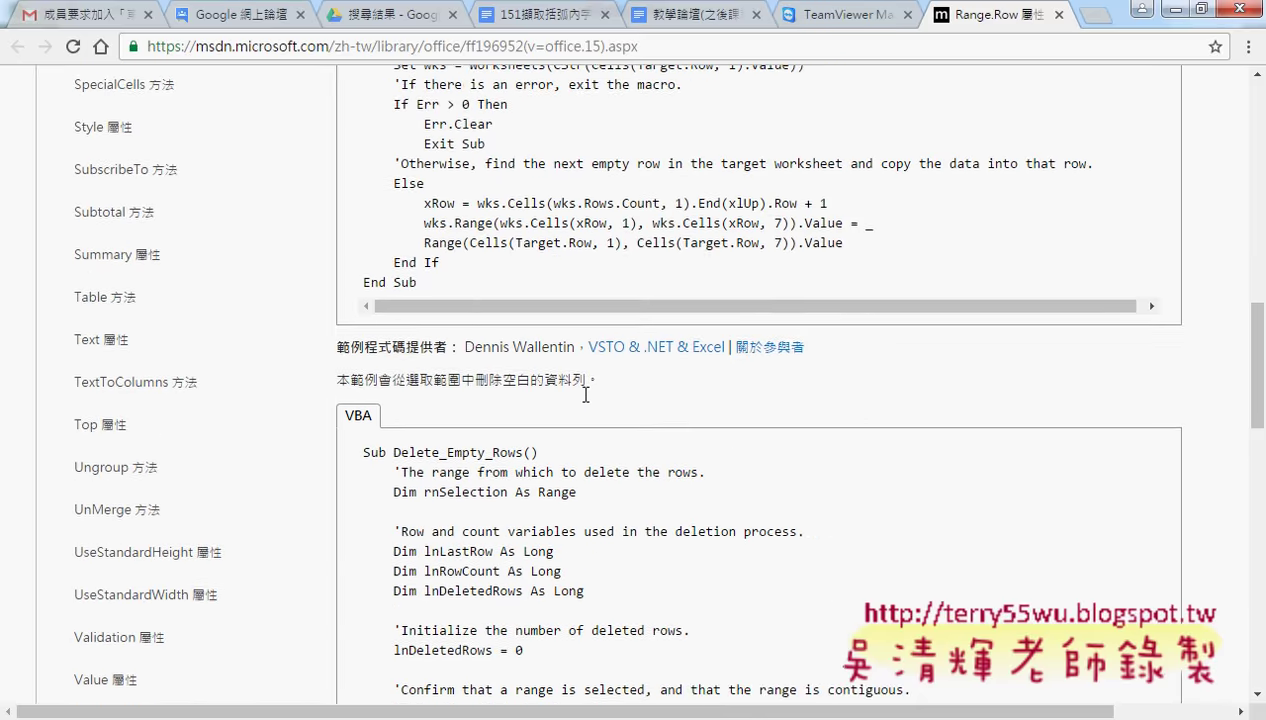
scroll(586, 396, "down", 2)
scroll(586, 396, "down", 3)
scroll(585, 401, "down", 1)
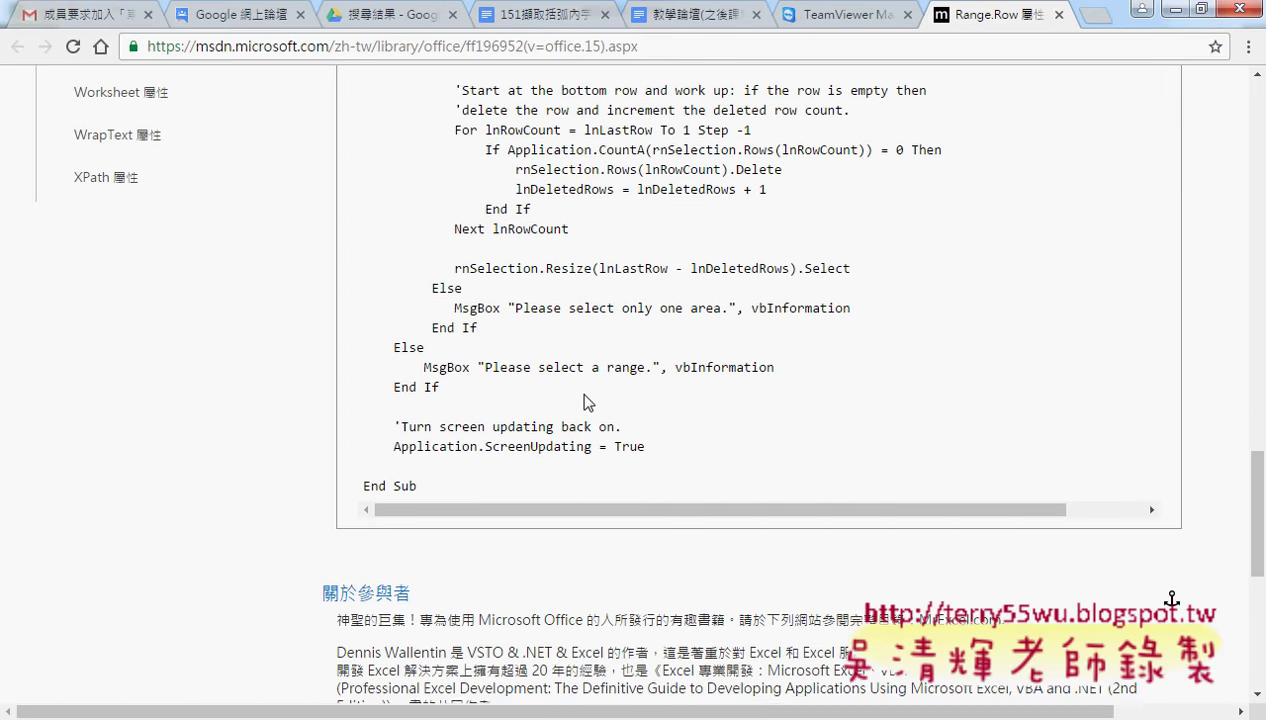
scroll(585, 401, "down", 3)
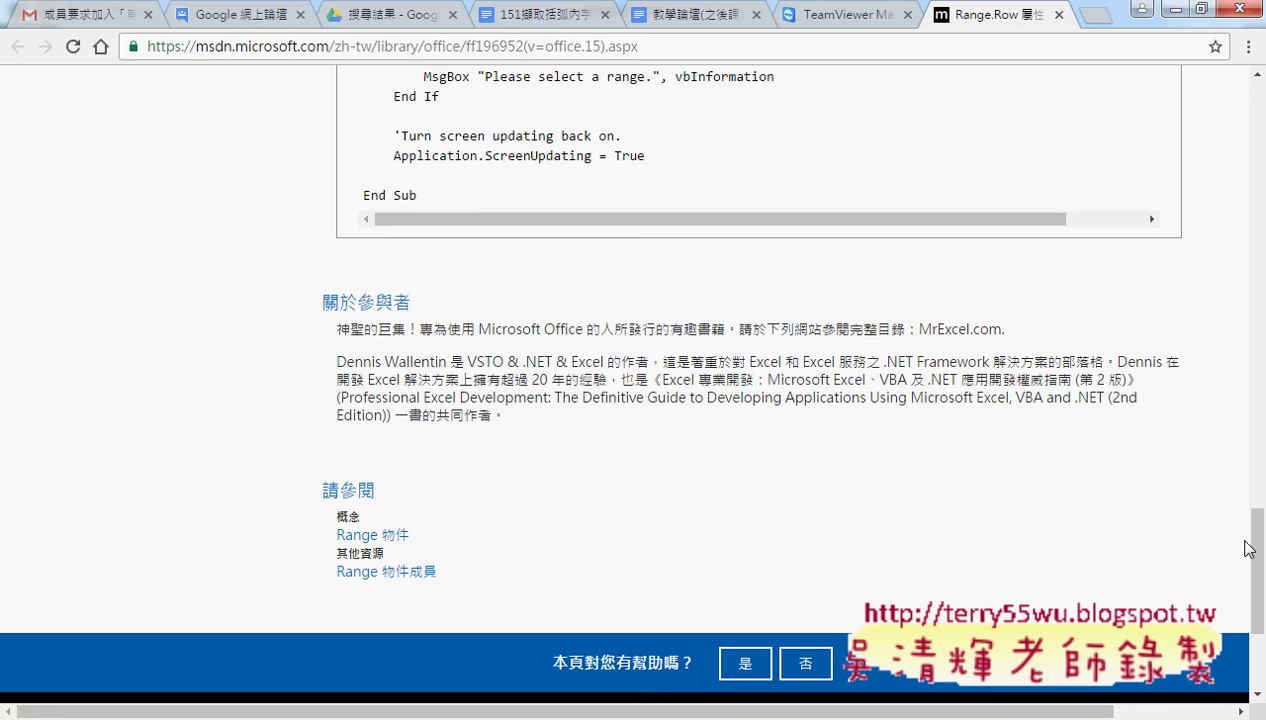
left_click_drag(1259, 560, 1259, 150)
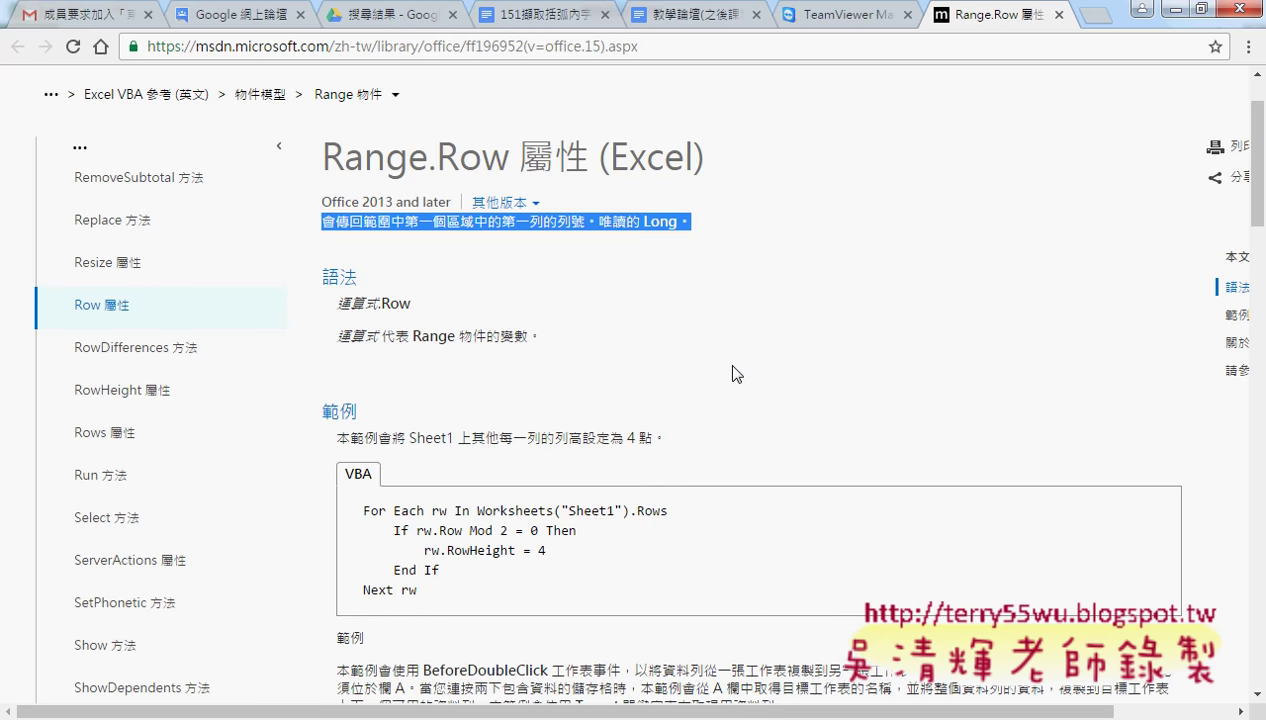
Highlight the 範例 heading, then minimize Chrome and place the cursor below End Sub.
scroll(736, 368, "down", 1)
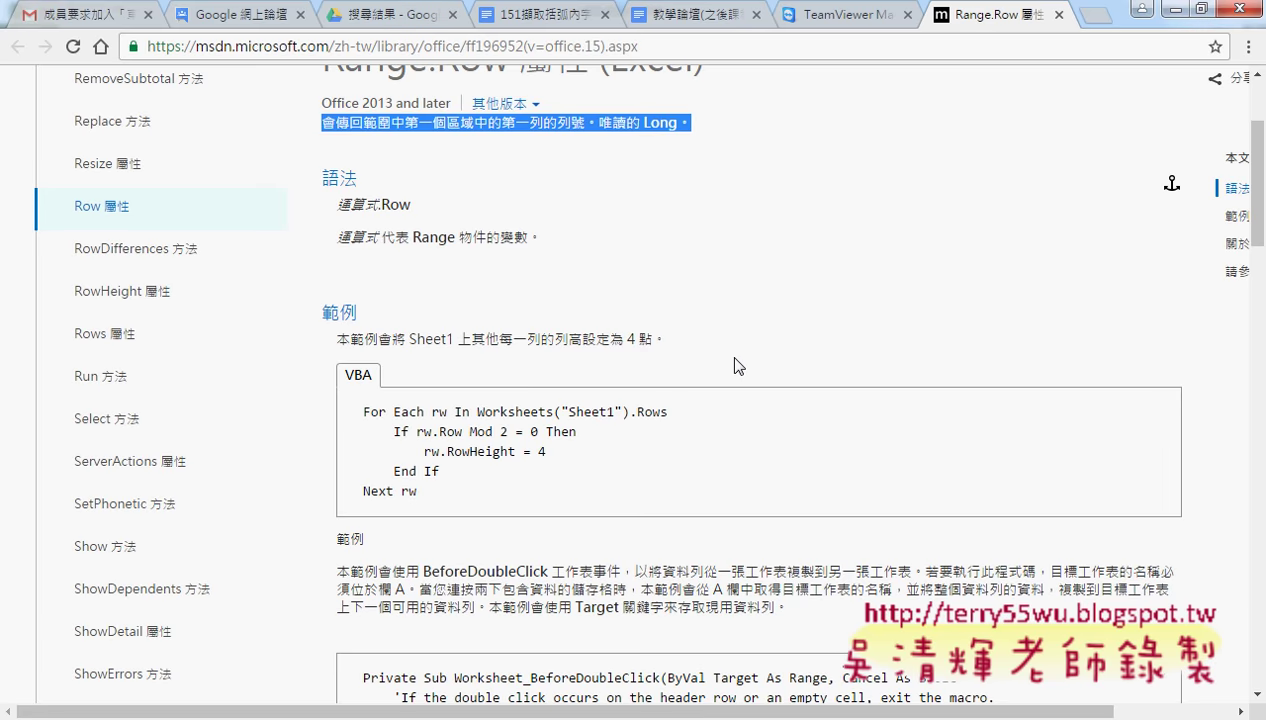
left_click_drag(321, 312, 356, 310)
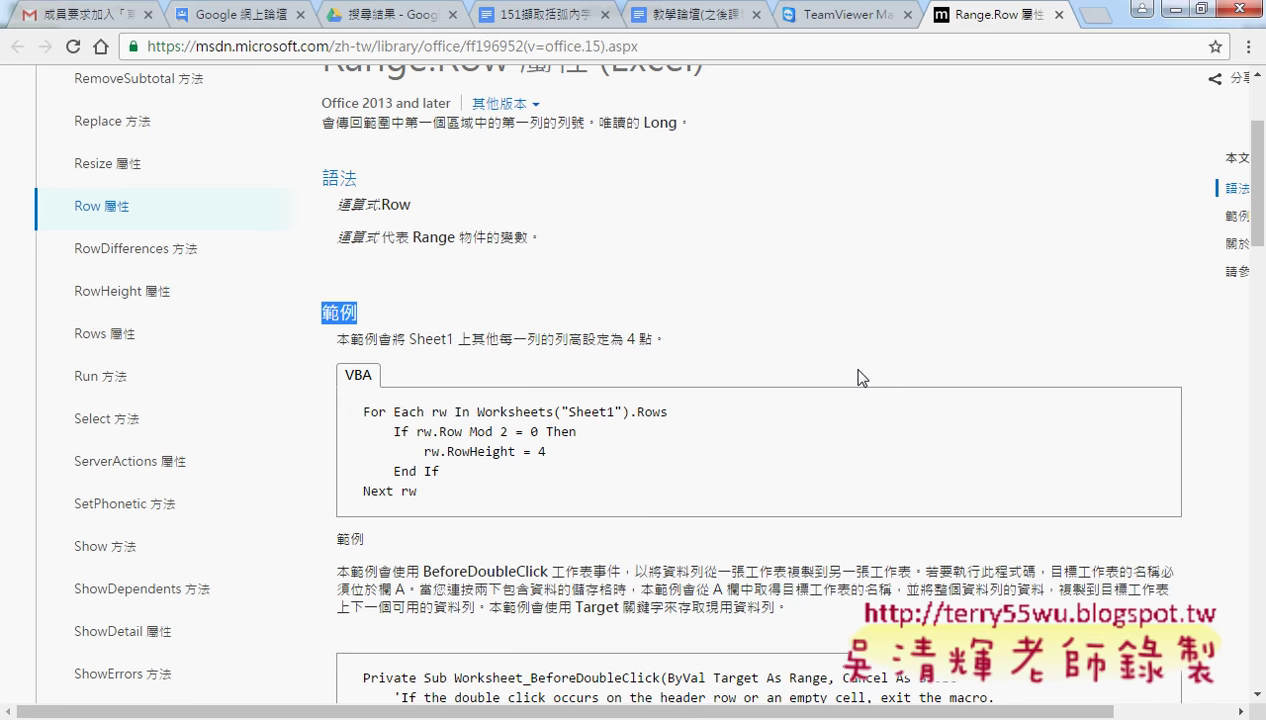
left_click(1146, 9)
left_click(768, 388)
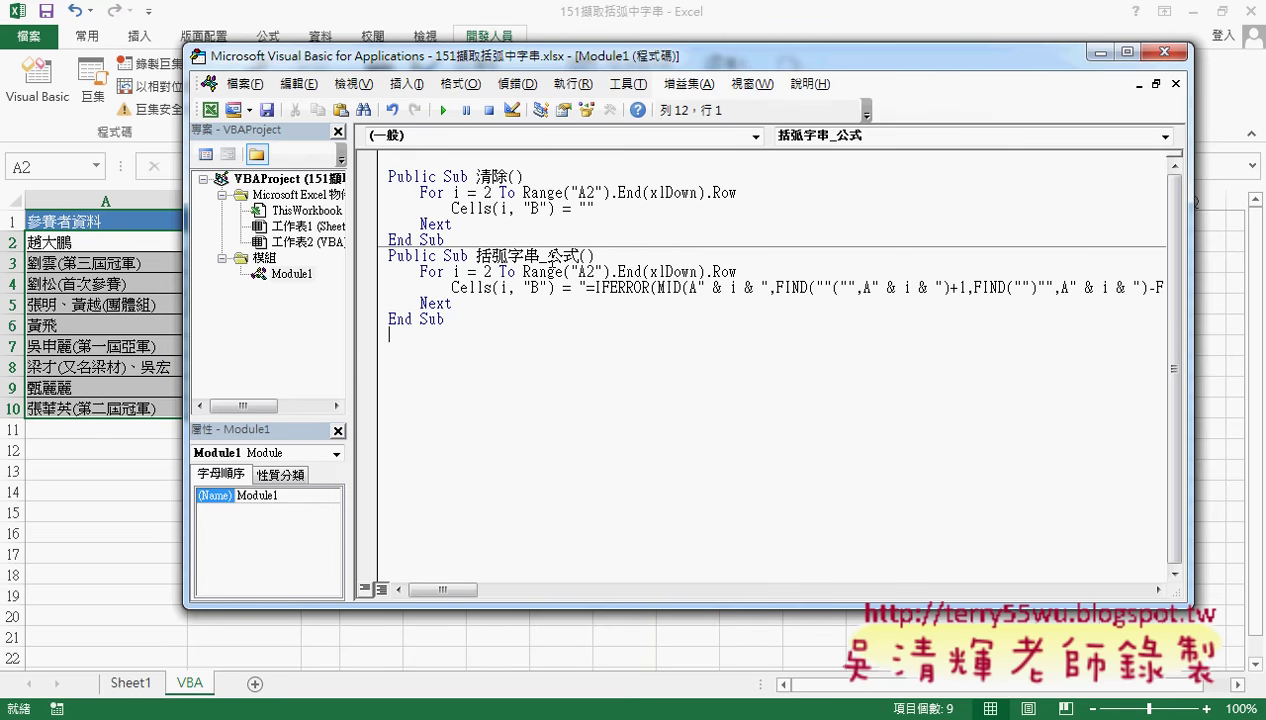
With column B visible, run 括弧字串_公式 via F5 to fill notes like 第三屆冠軍.
left_click_drag(546, 257, 572, 260)
left_click_drag(650, 70, 780, 62)
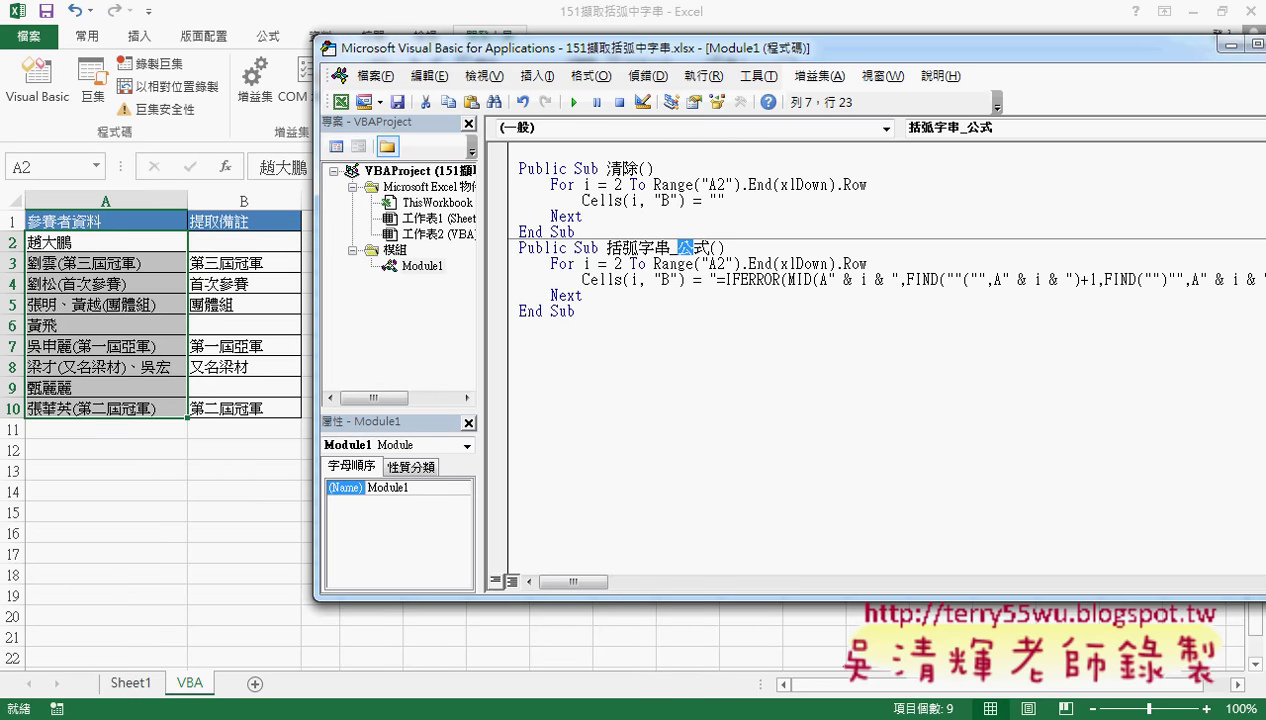
key("F5")
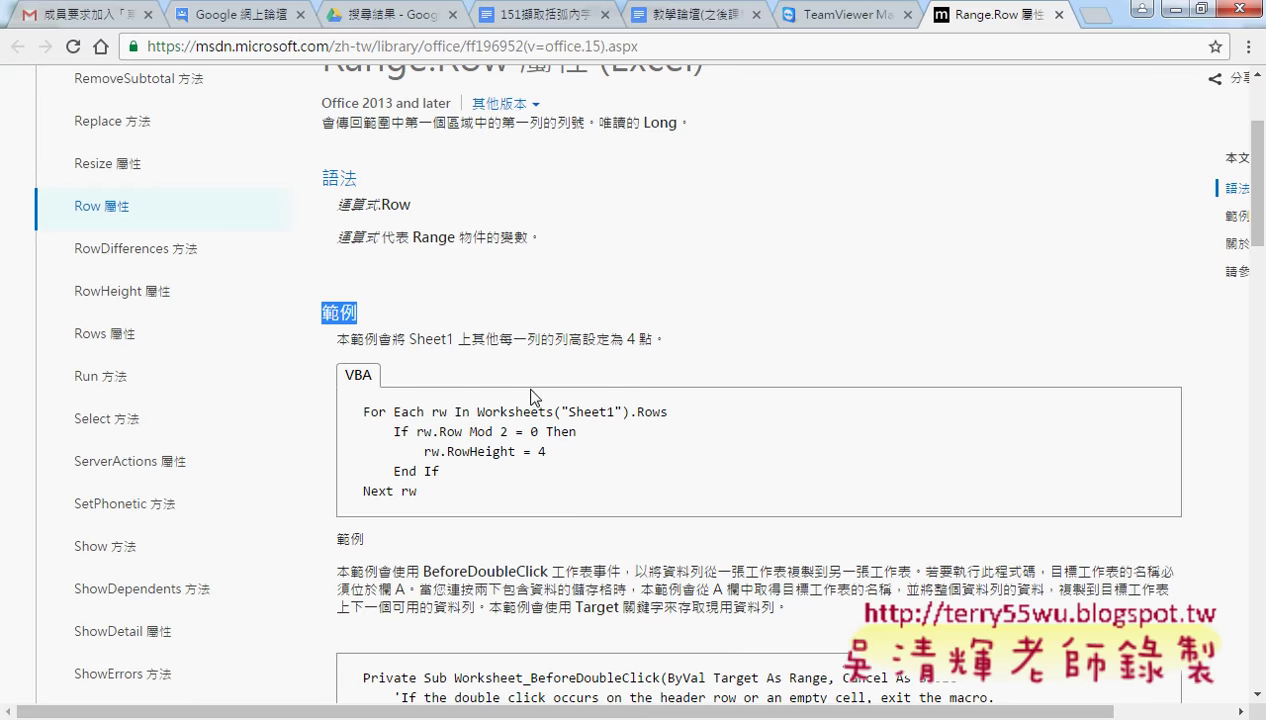
Copy the 括弧字串 macro from the 151擷取括弧內字串 notes and paste it below the last End Sub.
left_click(1060, 16)
left_click(660, 15)
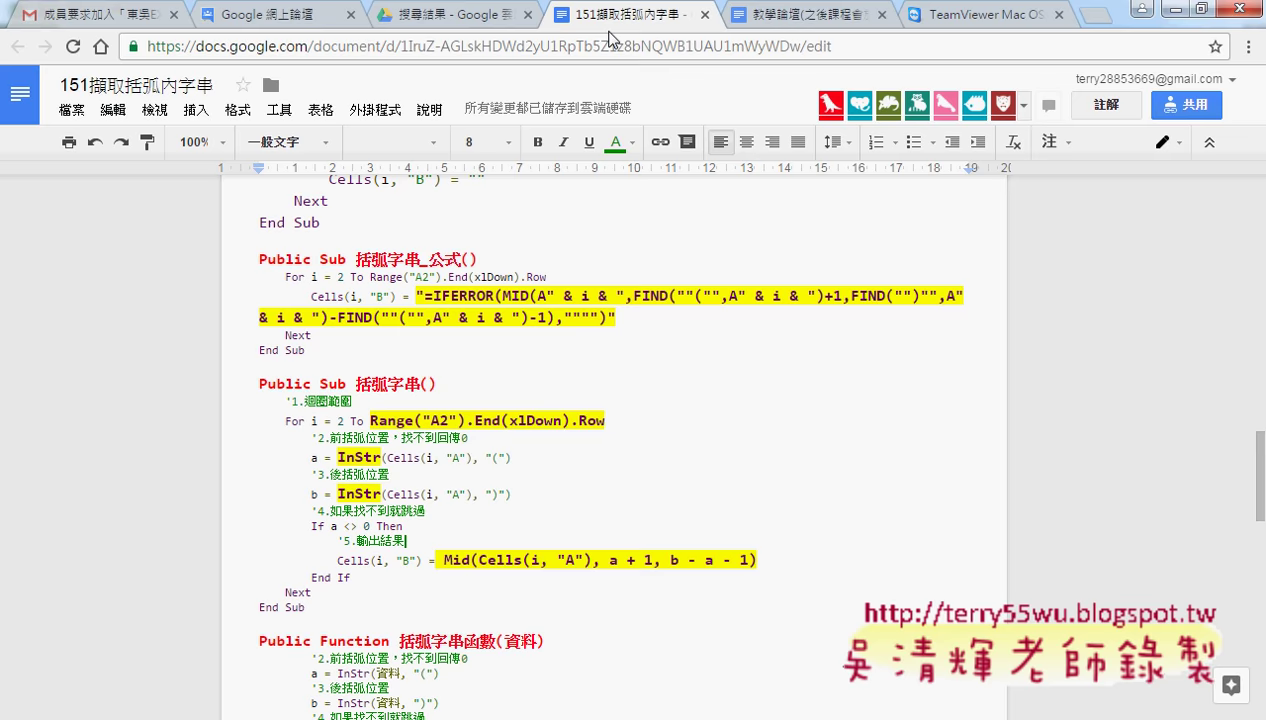
mouse_move(252, 284)
left_mouse_down()
mouse_move(419, 498)
mouse_move(415, 510)
left_mouse_up()
key("ctrl+c")
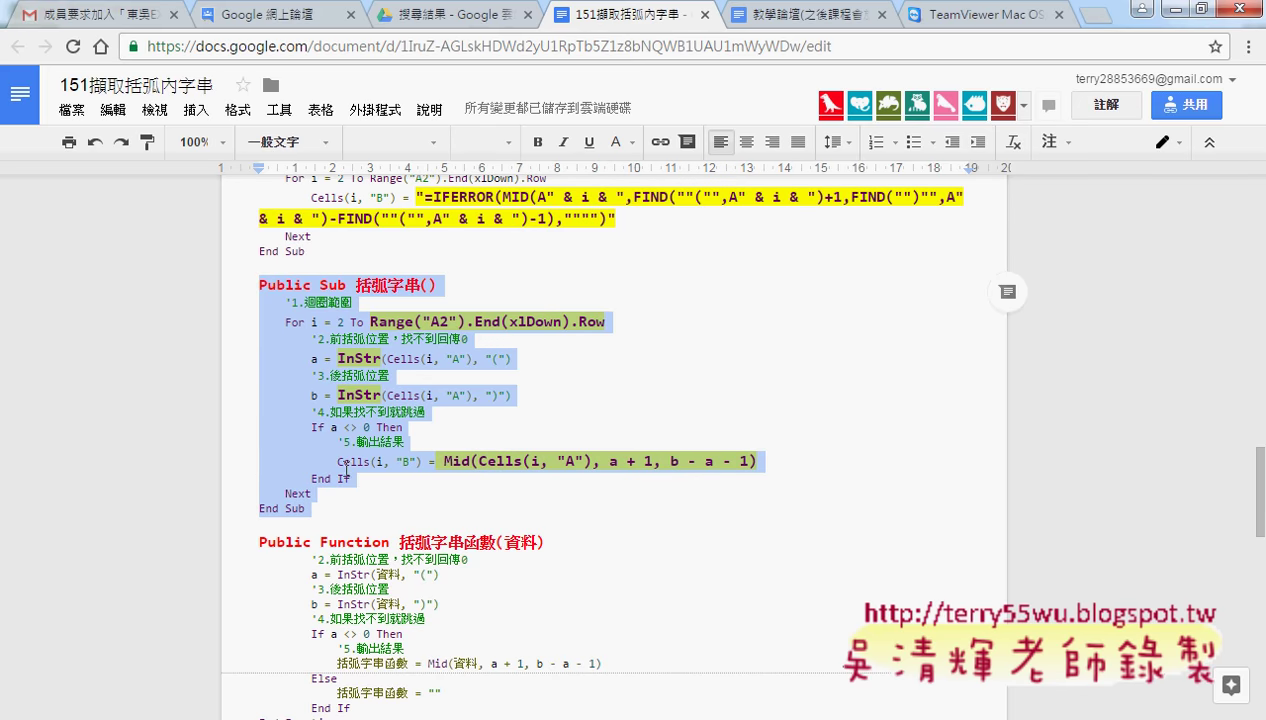
left_click(1170, 10)
left_click(624, 407)
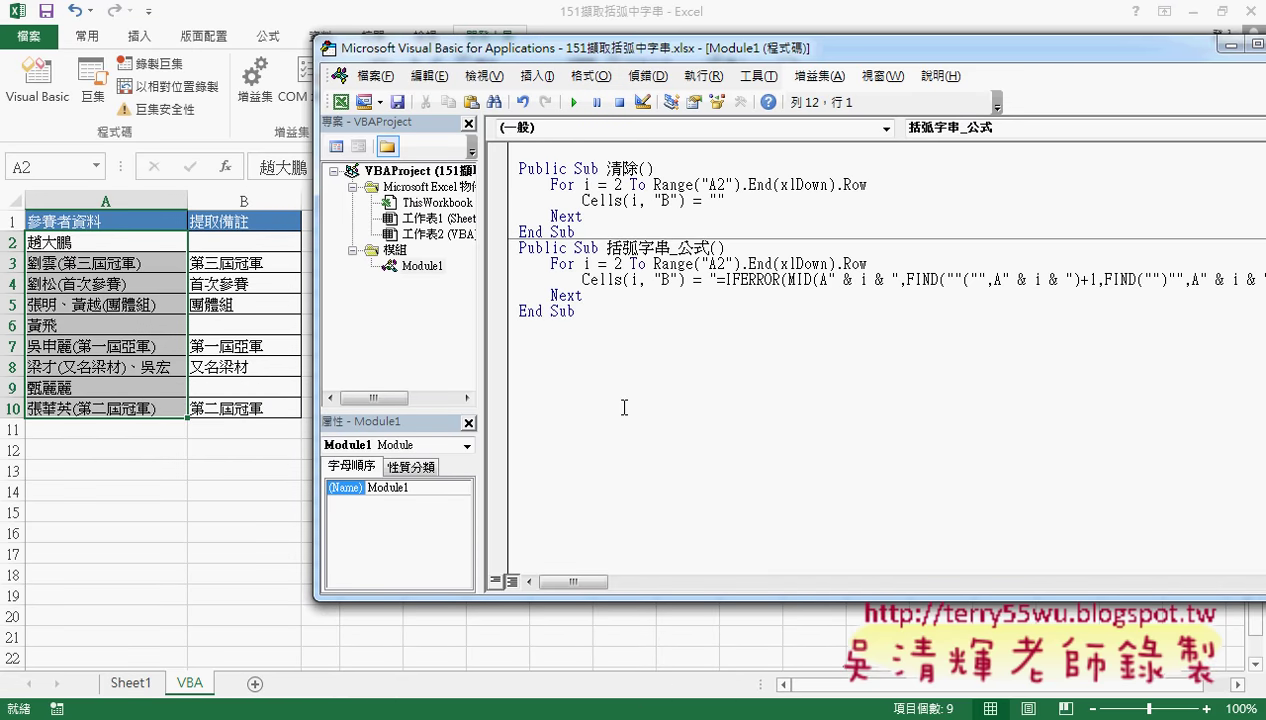
key("ctrl+v")
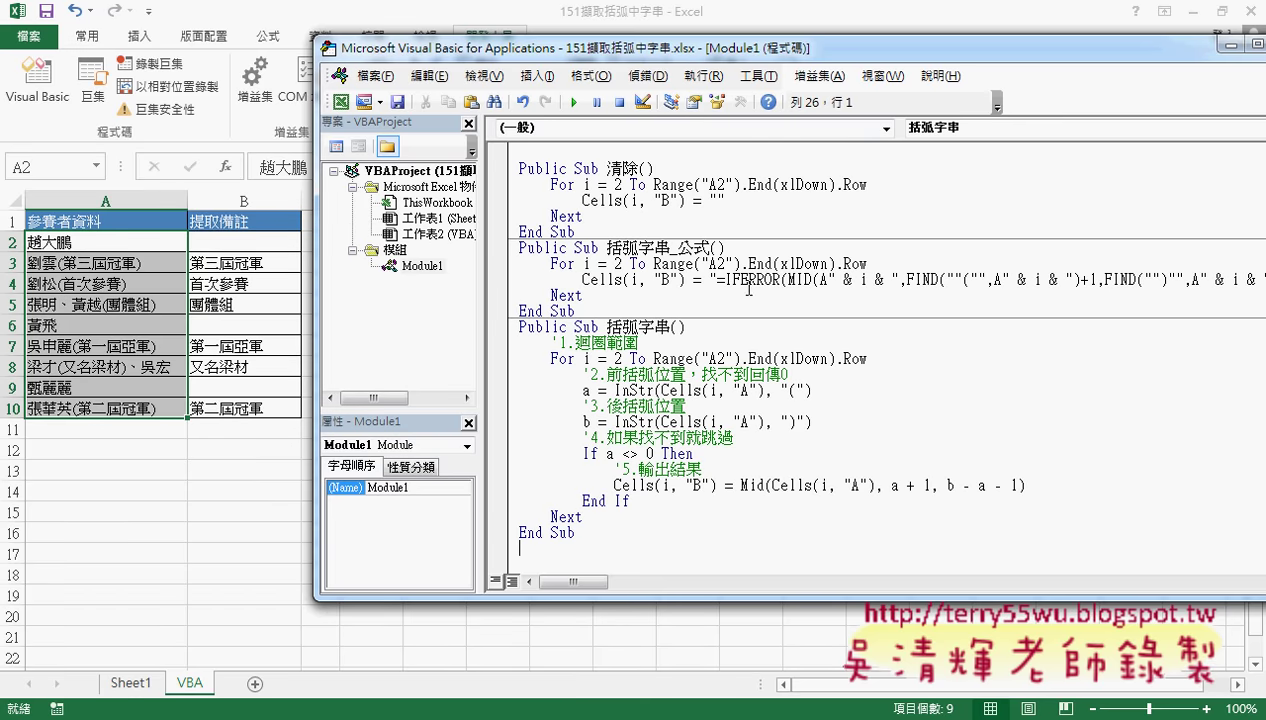
Set the code font size to 12 in Tools > Options > Editor Format.
left_click(757, 75)
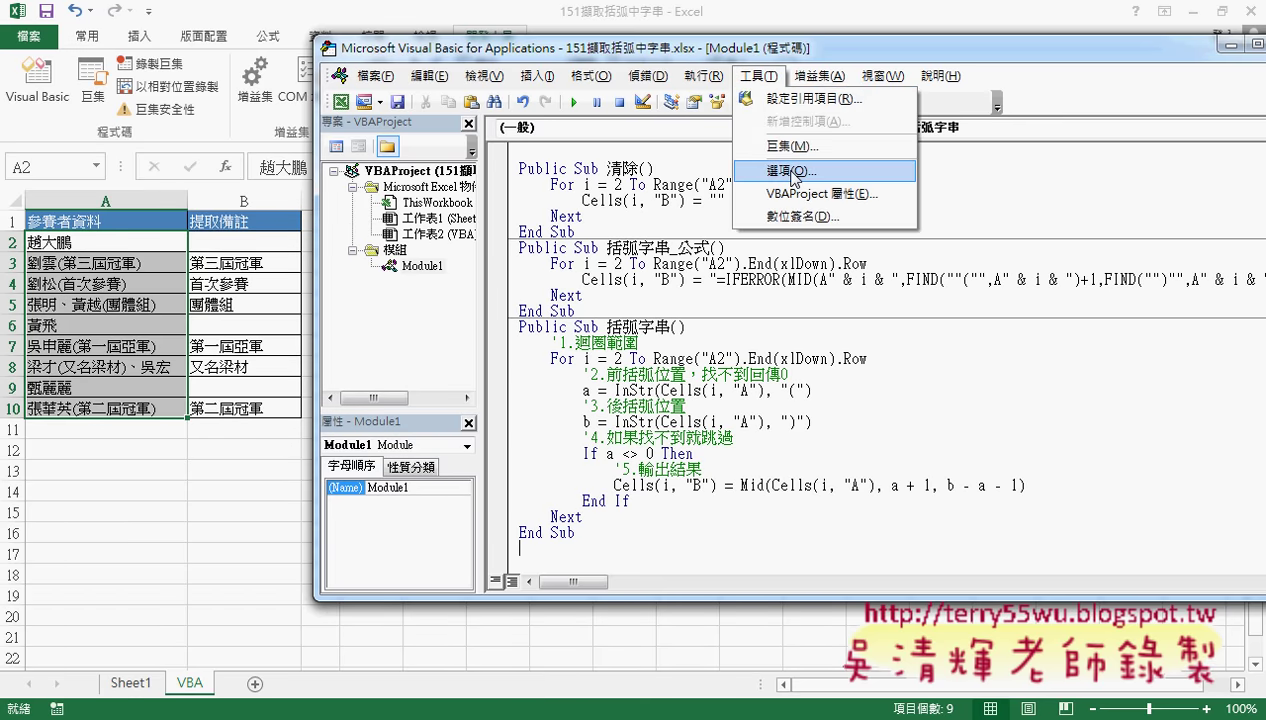
left_click(795, 172)
left_click_drag(714, 146, 985, 190)
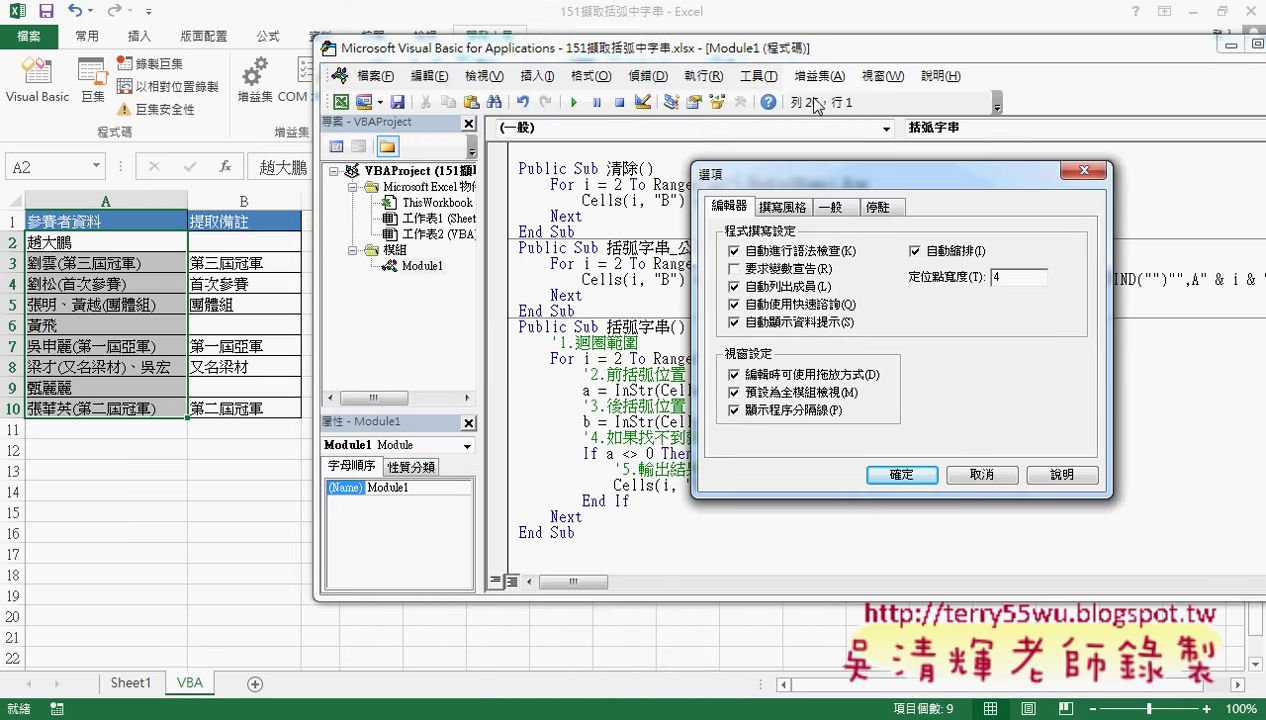
left_click(781, 207)
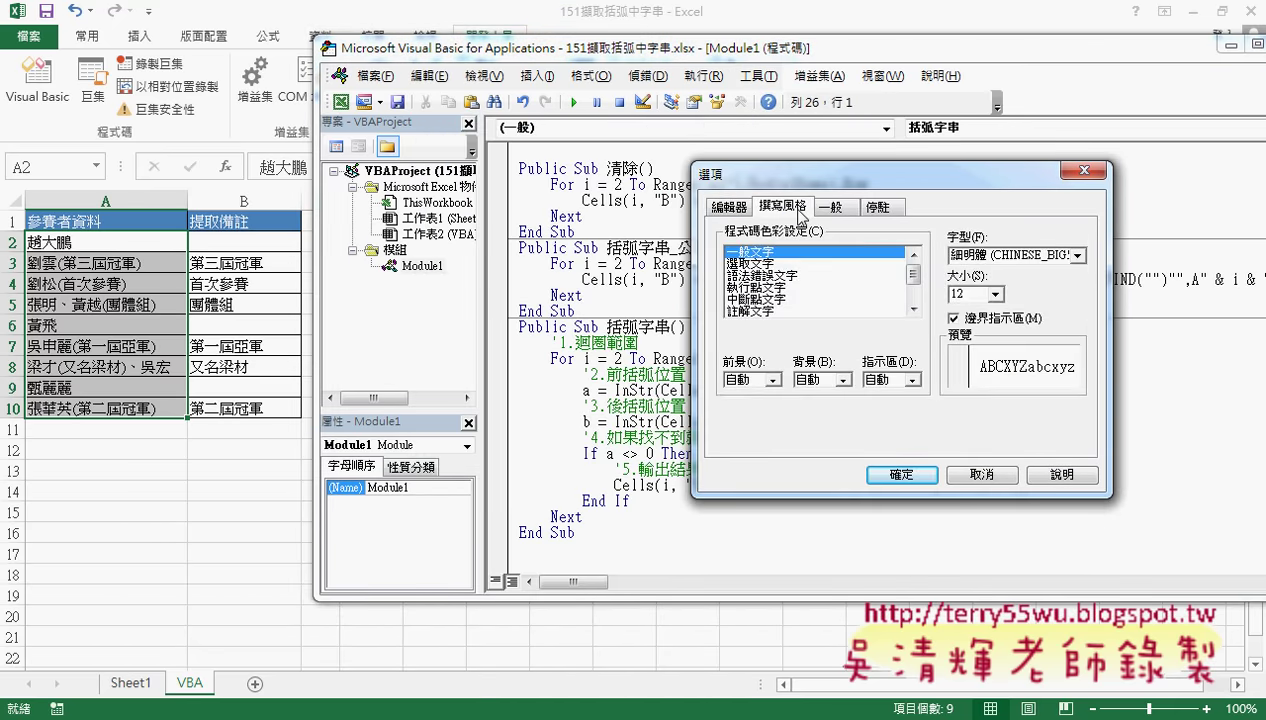
left_click(995, 294)
left_click(998, 315)
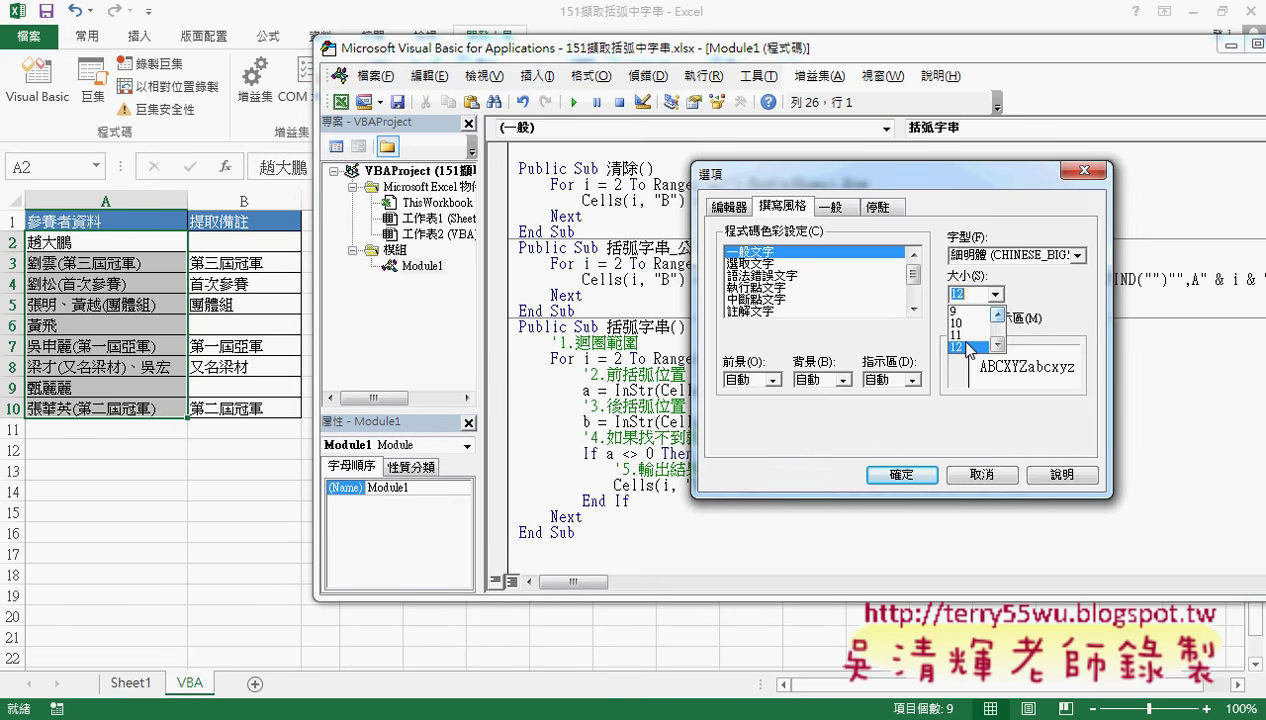
left_click(960, 347)
left_click(892, 478)
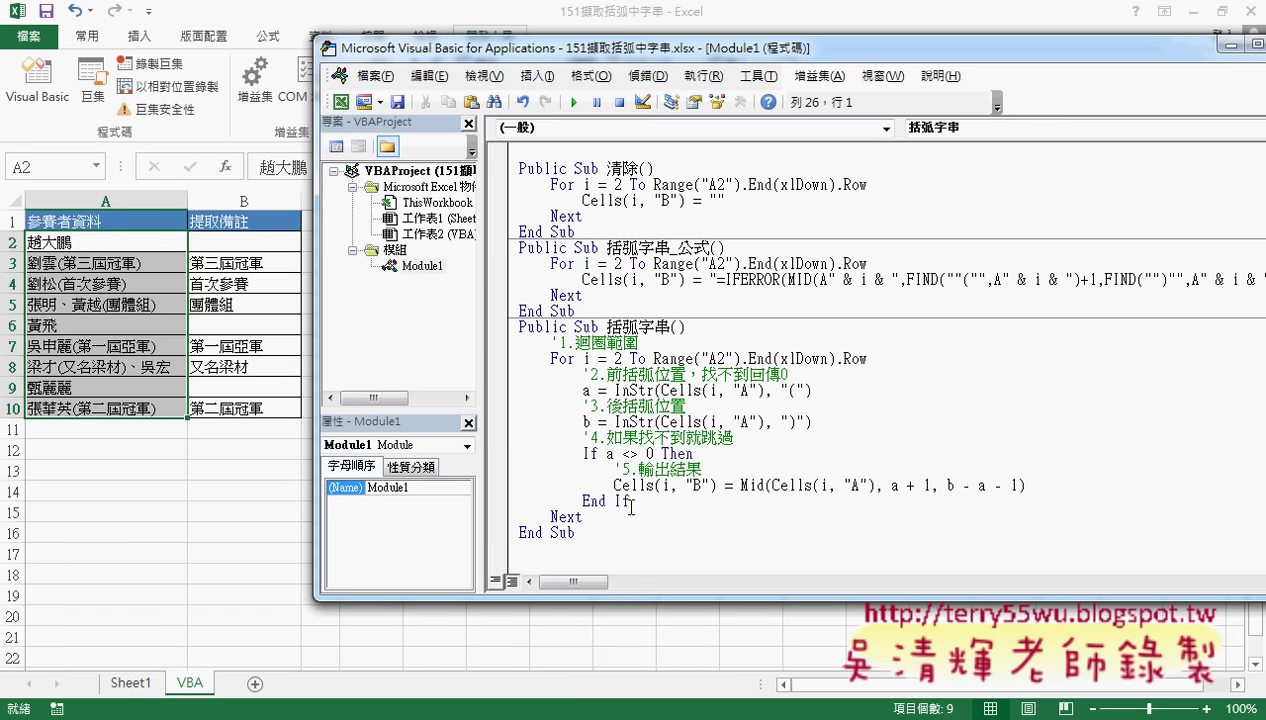
In Excel, run 清除 then 括弧字串, and mark B3's plain-text result 第三屆冠軍.
left_click_drag(660, 57, 763, 60)
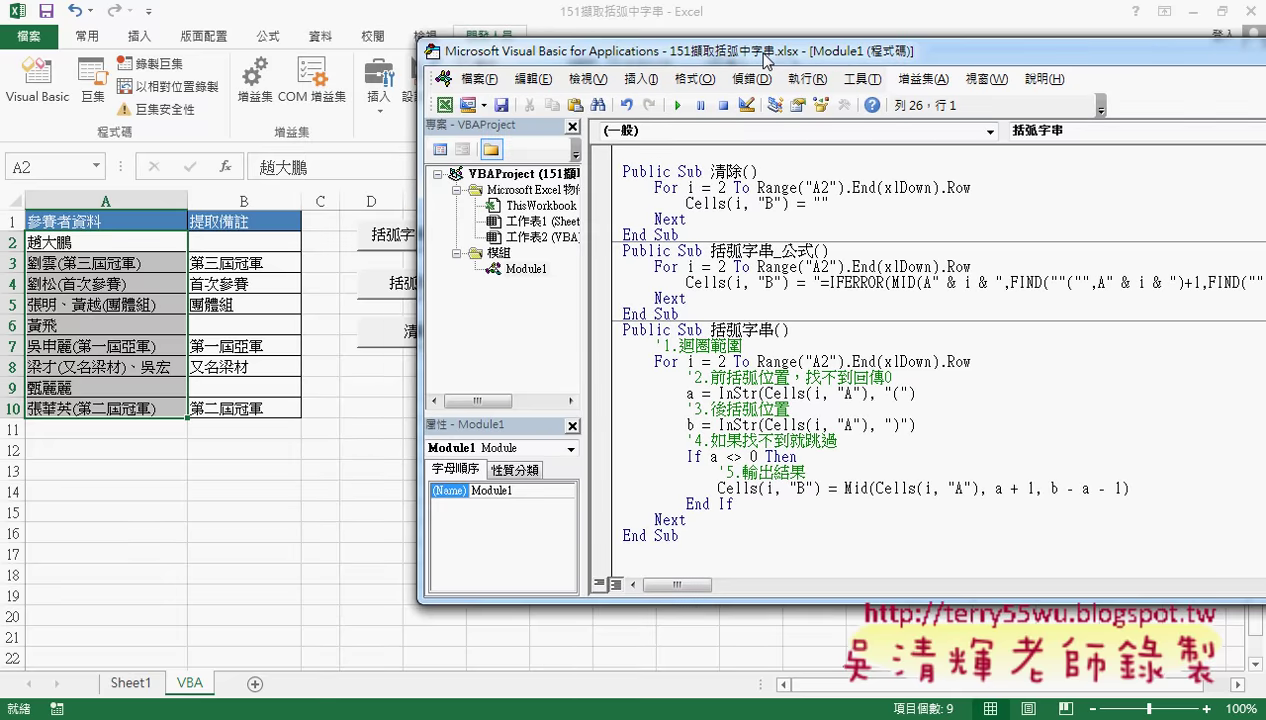
left_click(707, 203)
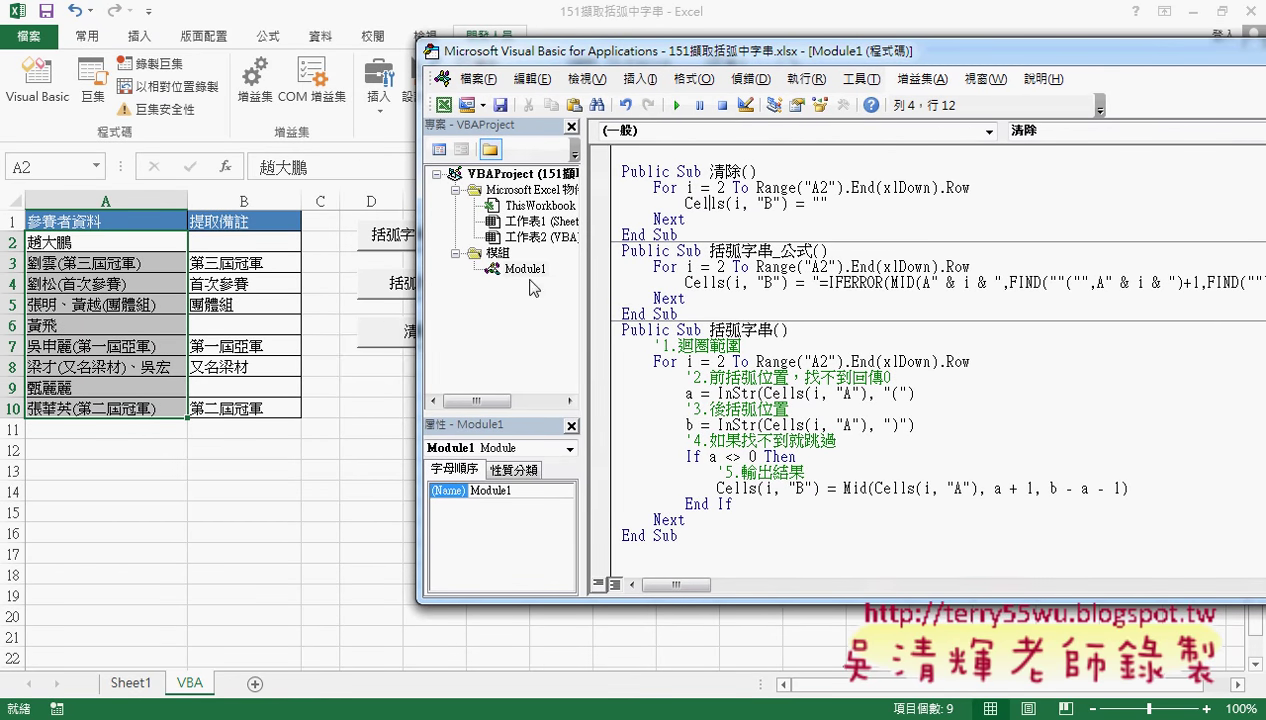
left_click(385, 328)
left_click(417, 287)
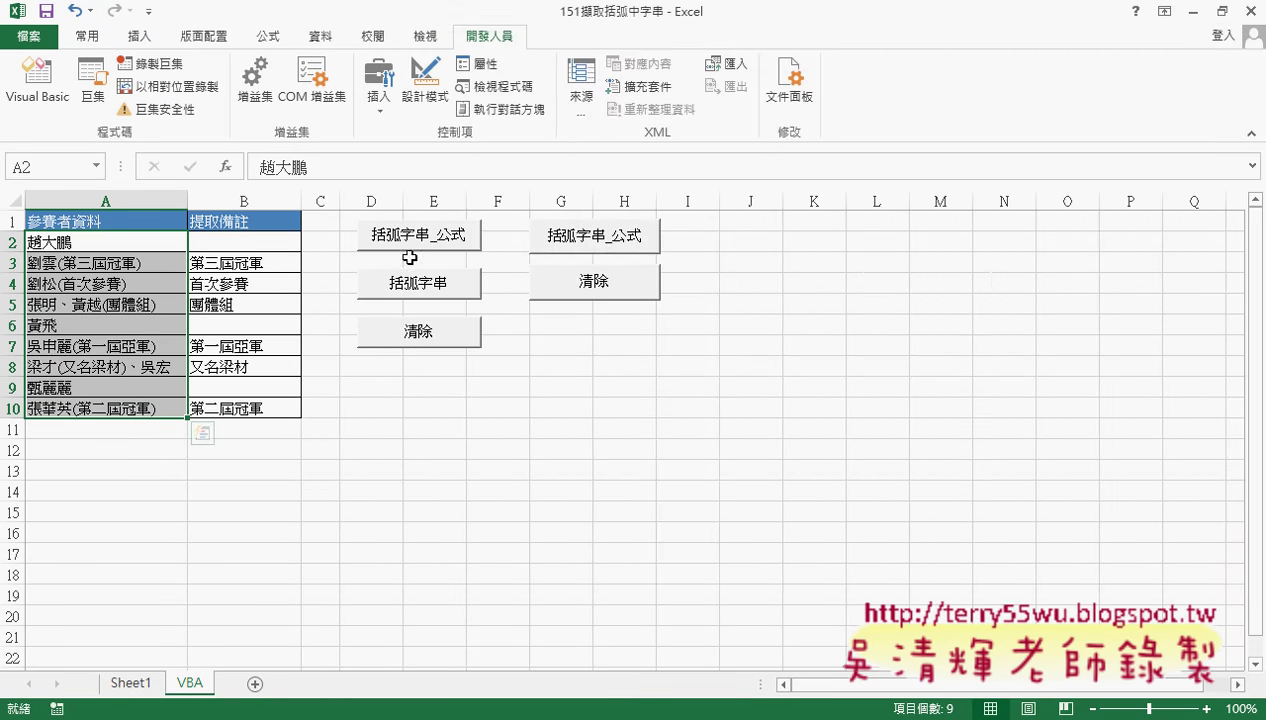
left_click(230, 262)
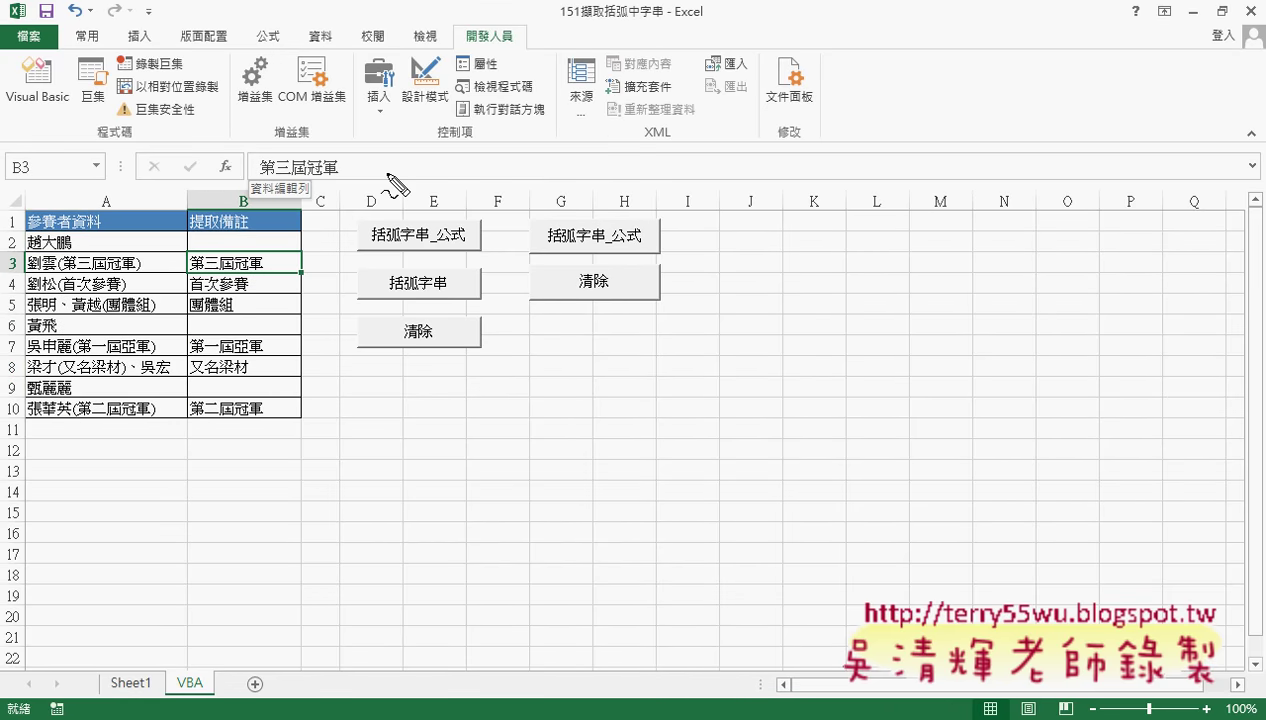
mouse_move(338, 183)
left_mouse_down()
mouse_move(262, 158)
mouse_move(345, 175)
left_mouse_up()
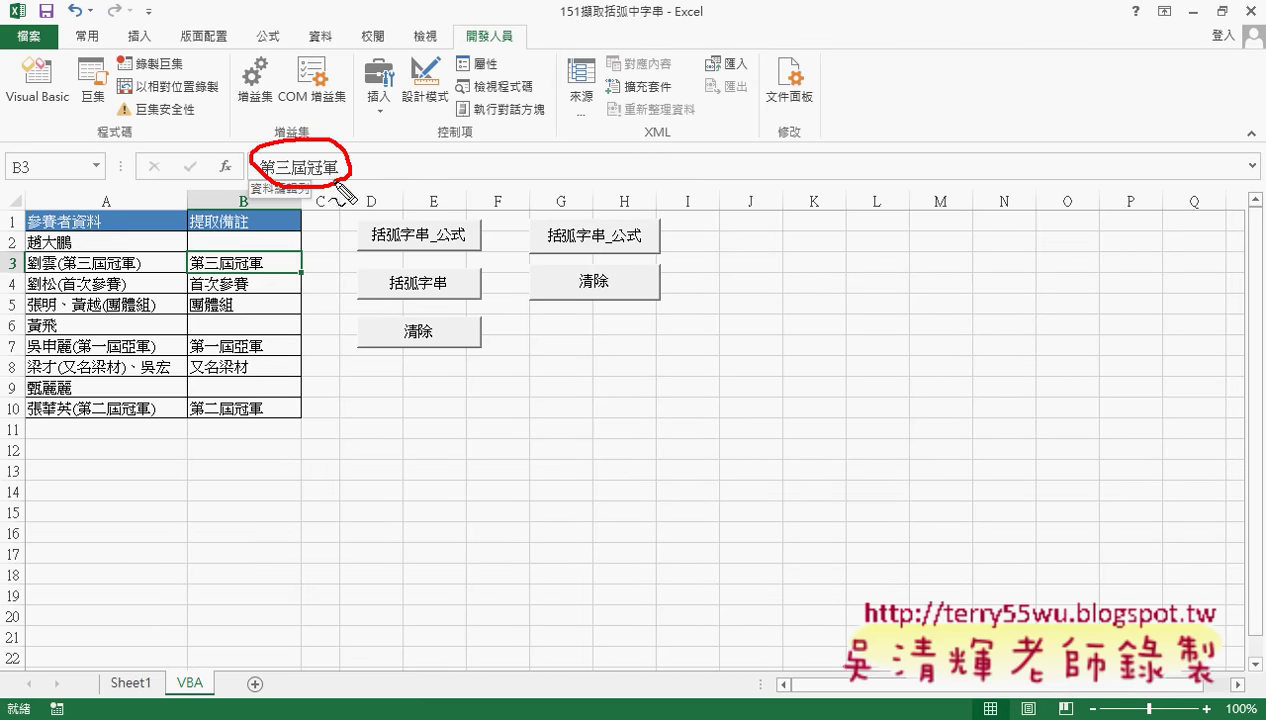
left_click_drag(246, 265, 192, 270)
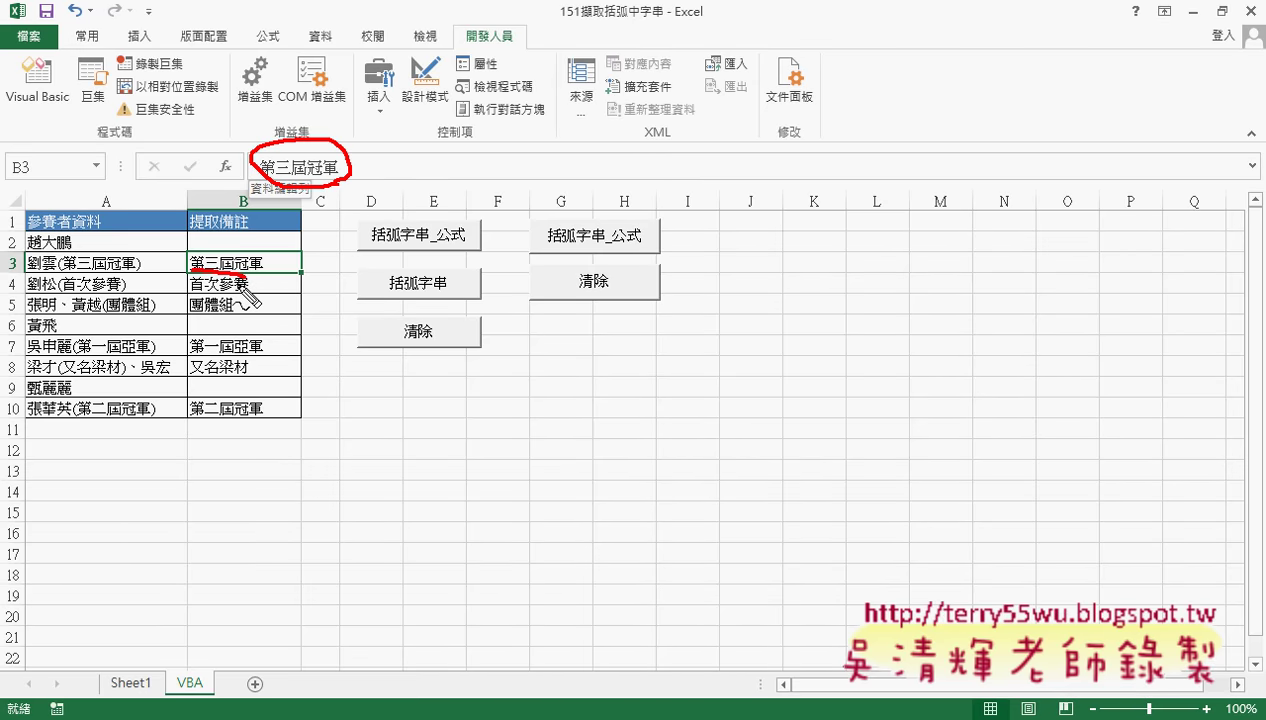
key("Escape")
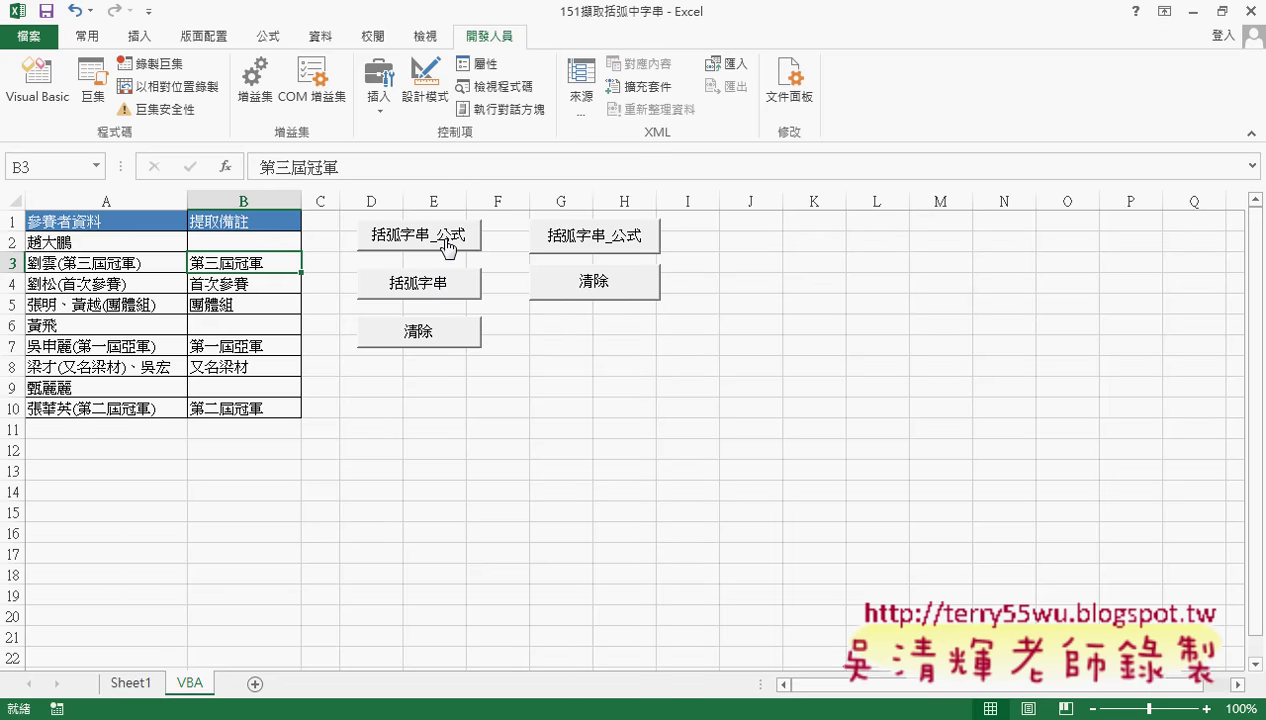
Run 括弧字串_公式 to see B3's IFERROR formula, then clear and refill column B with 括弧字串.
left_click(445, 240)
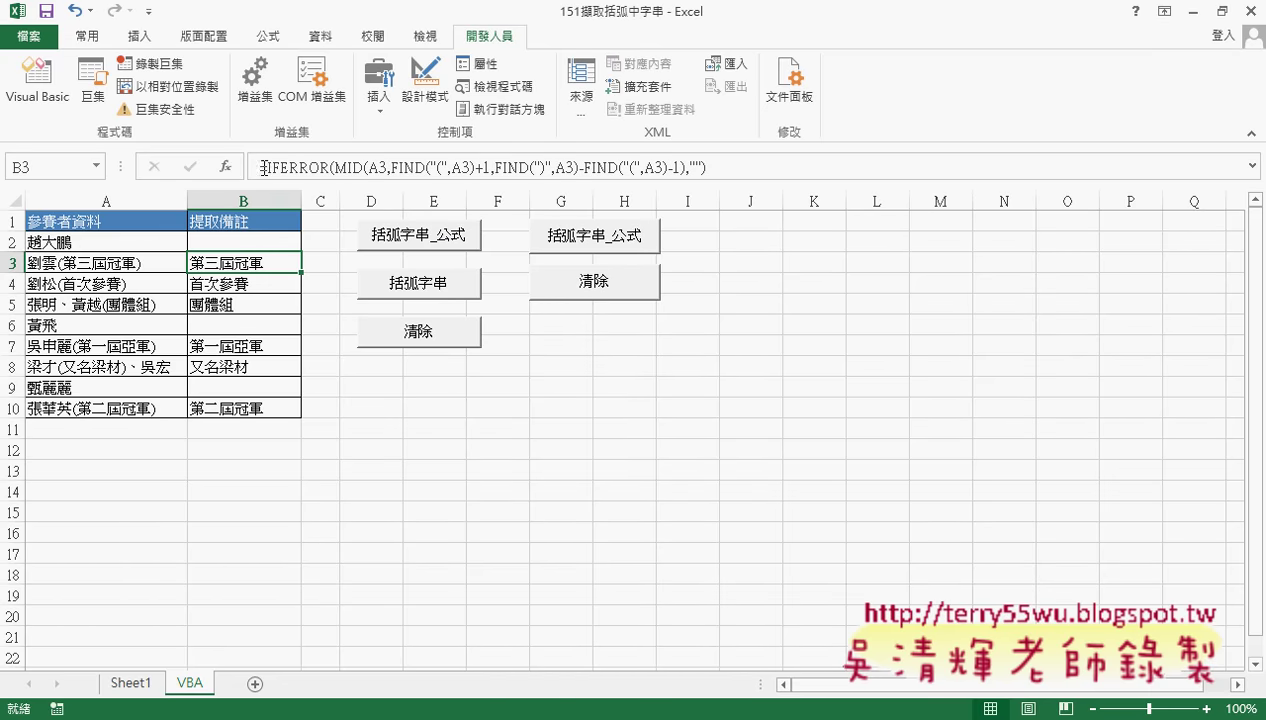
left_click_drag(258, 165, 758, 163)
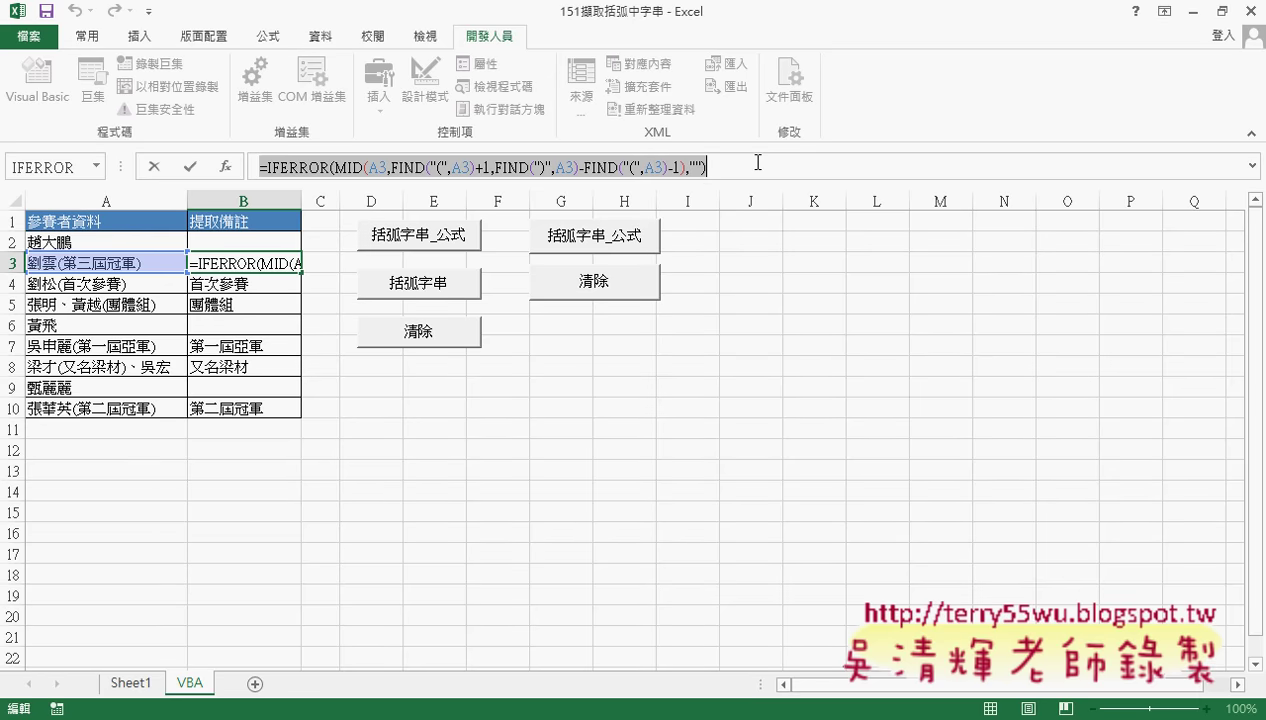
left_click(148, 168)
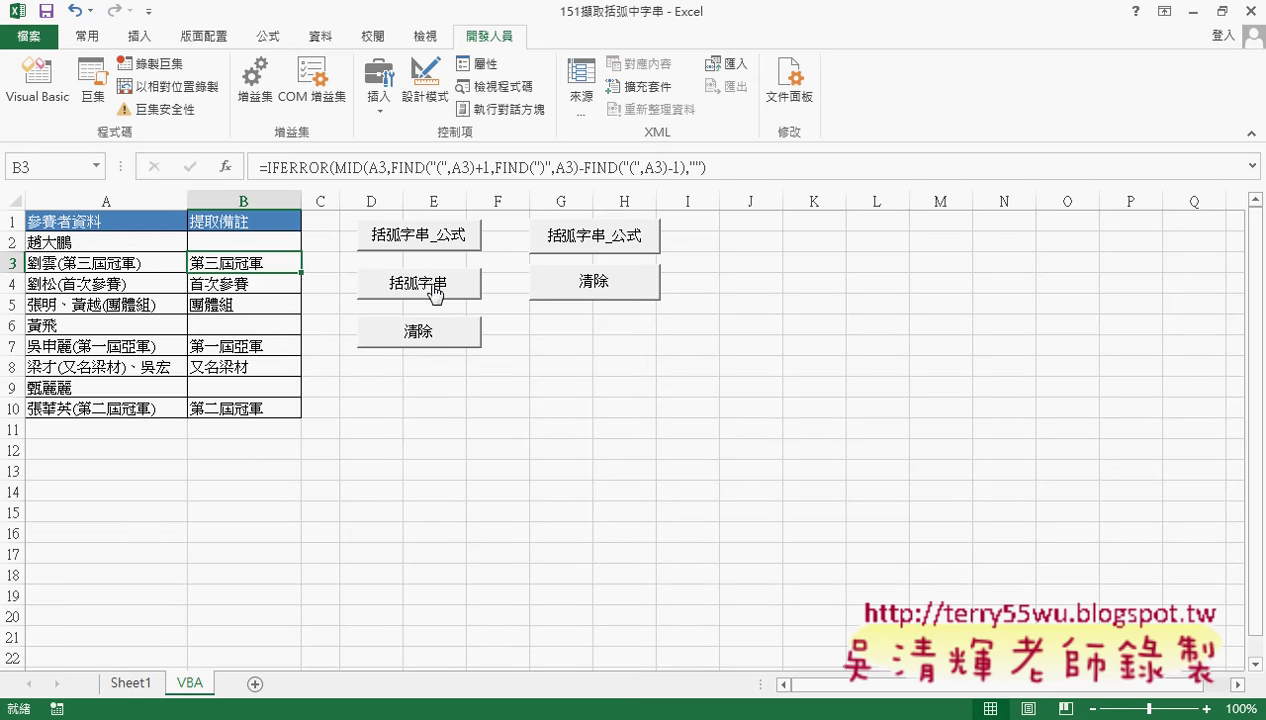
left_click(399, 333)
left_click(420, 291)
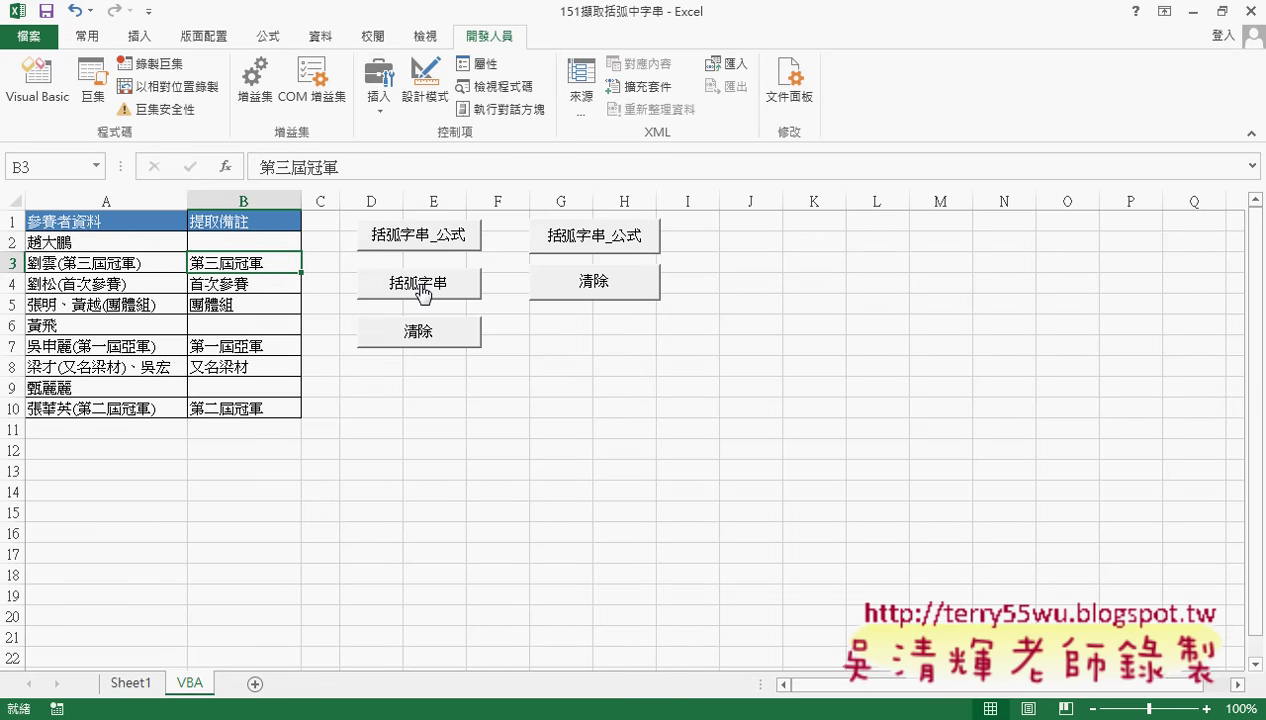
Switch between the Sheet1 and VBA tabs, then Ctrl-drag Sheet1 to create Sheet1 (2).
left_click(131, 684)
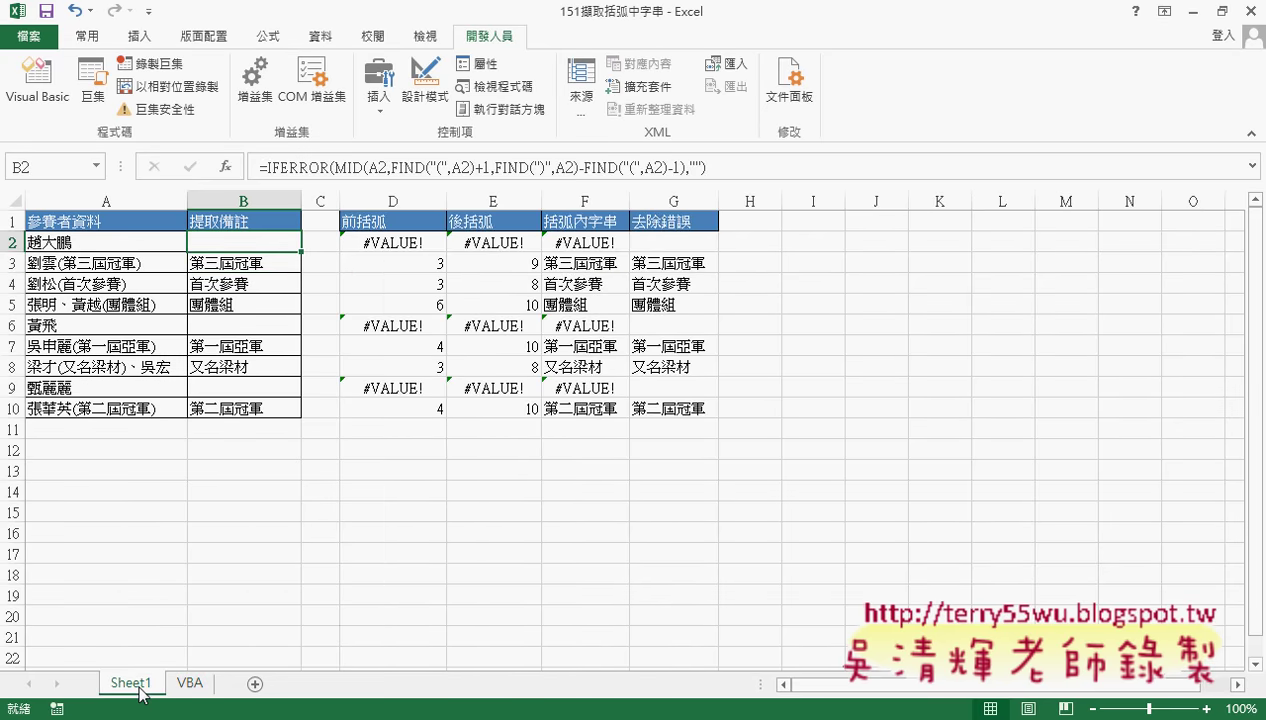
left_click(184, 683)
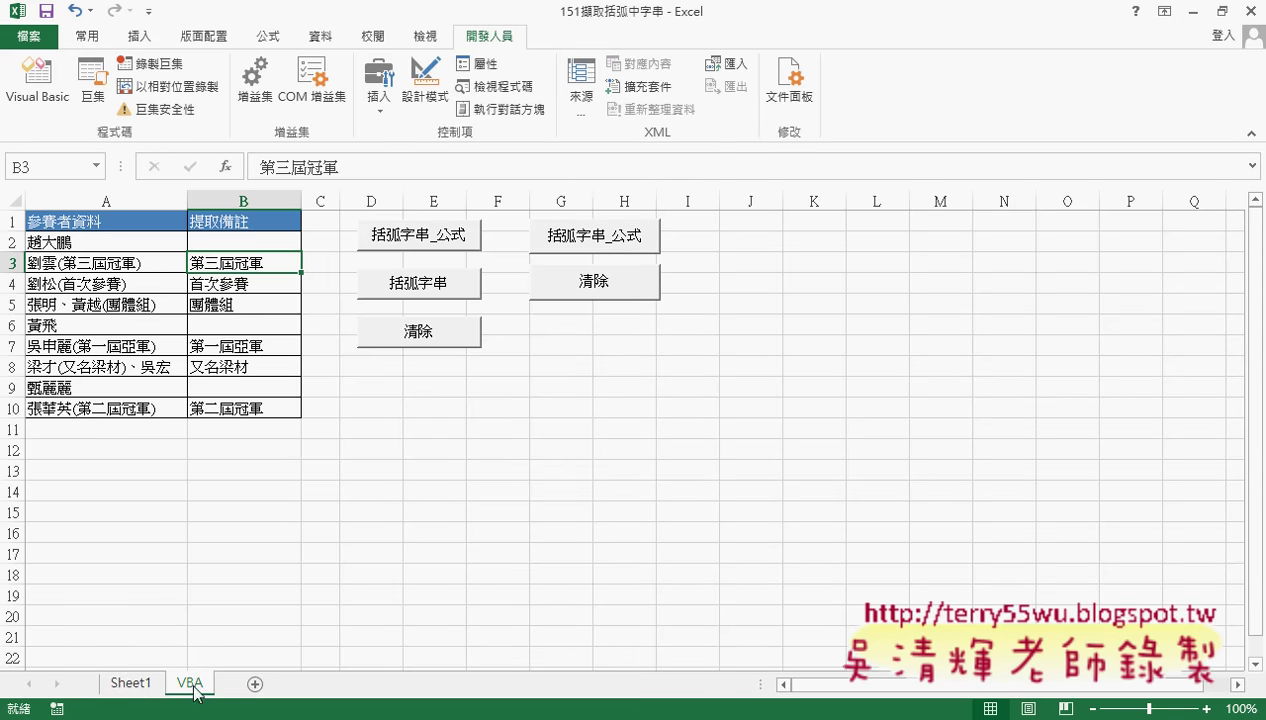
left_click(138, 684)
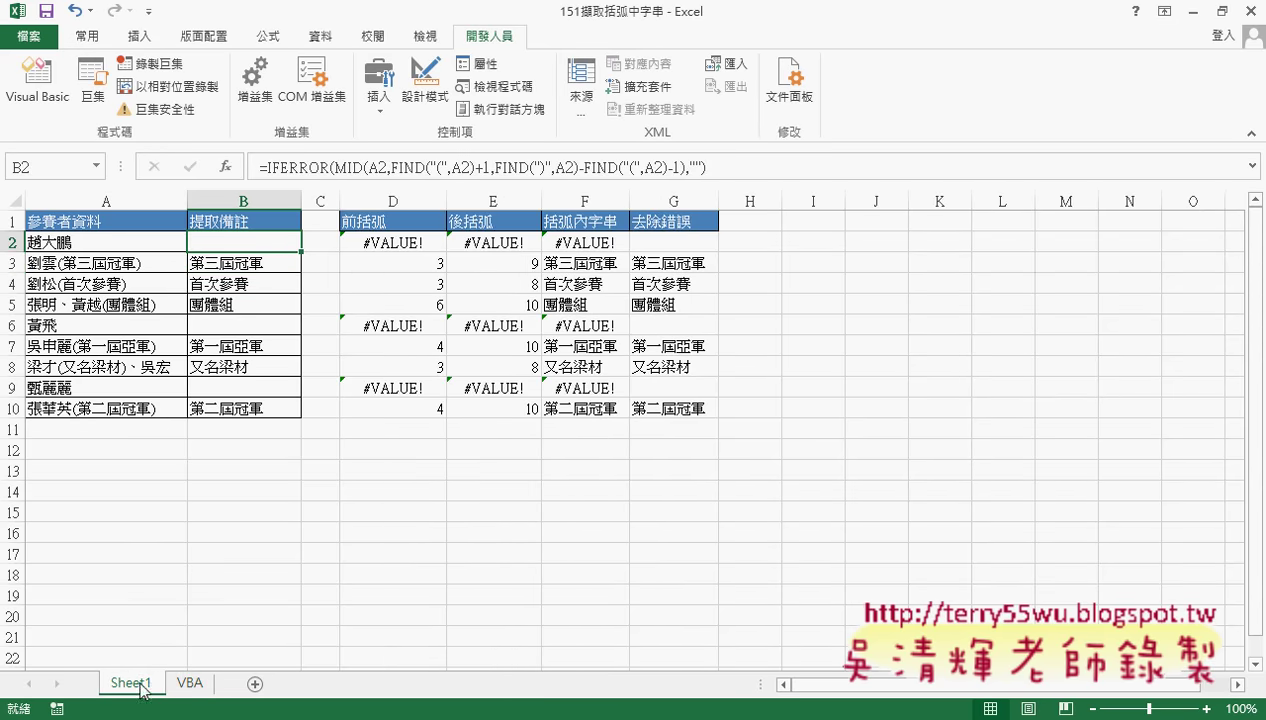
left_click_drag(140, 690, 212, 682)
left_click_drag(213, 680, 219, 686)
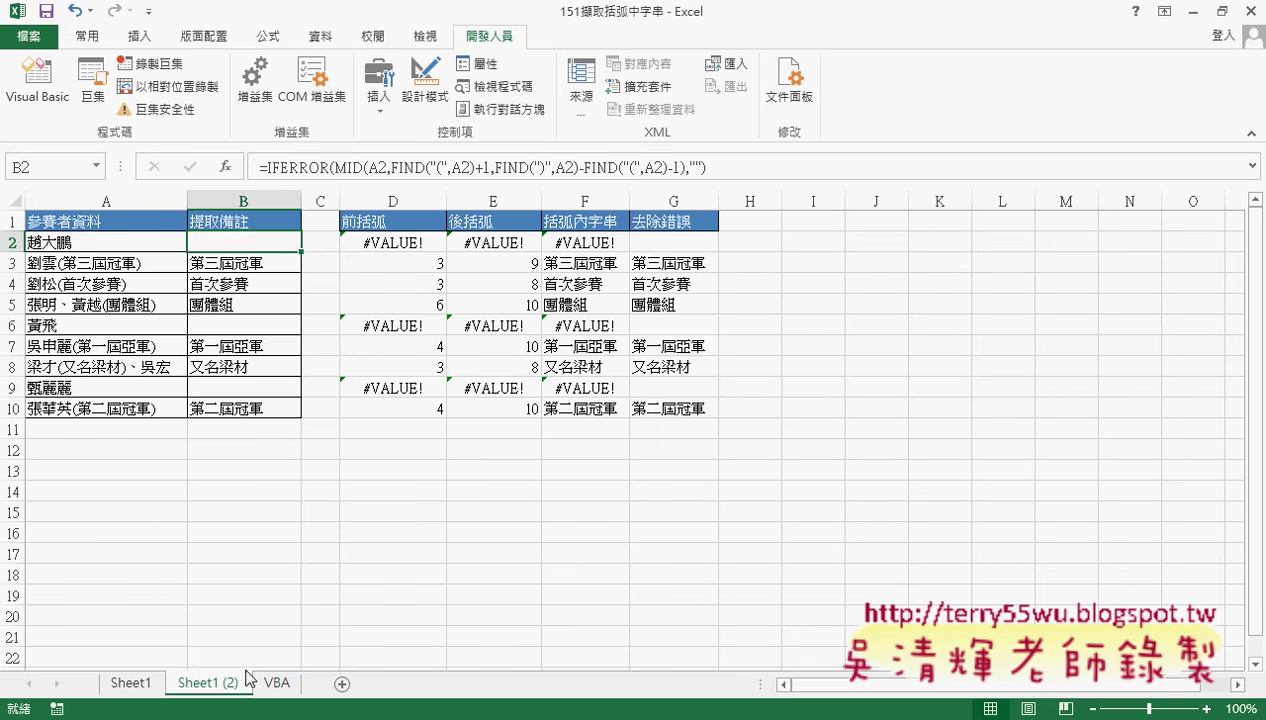
Delete the Sheet1 (2) copy and return to Sheet1 with its helper columns.
left_click(272, 686)
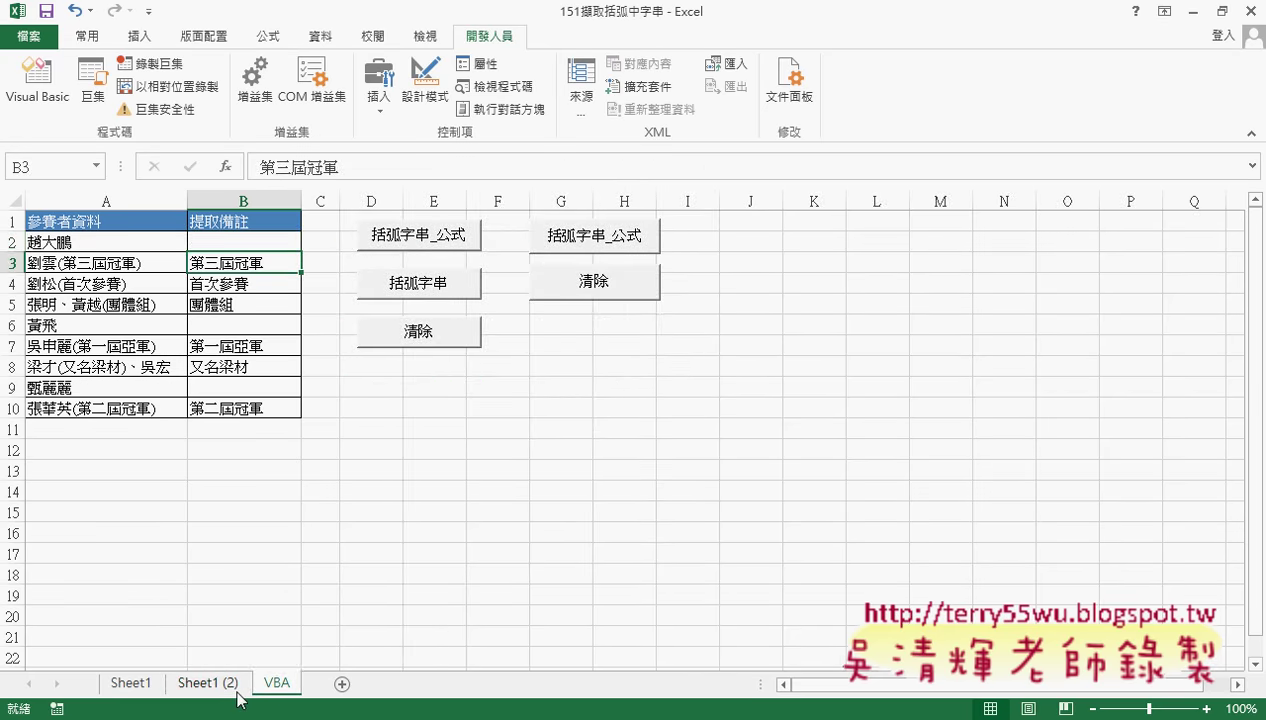
right_click(211, 684)
left_click(304, 480)
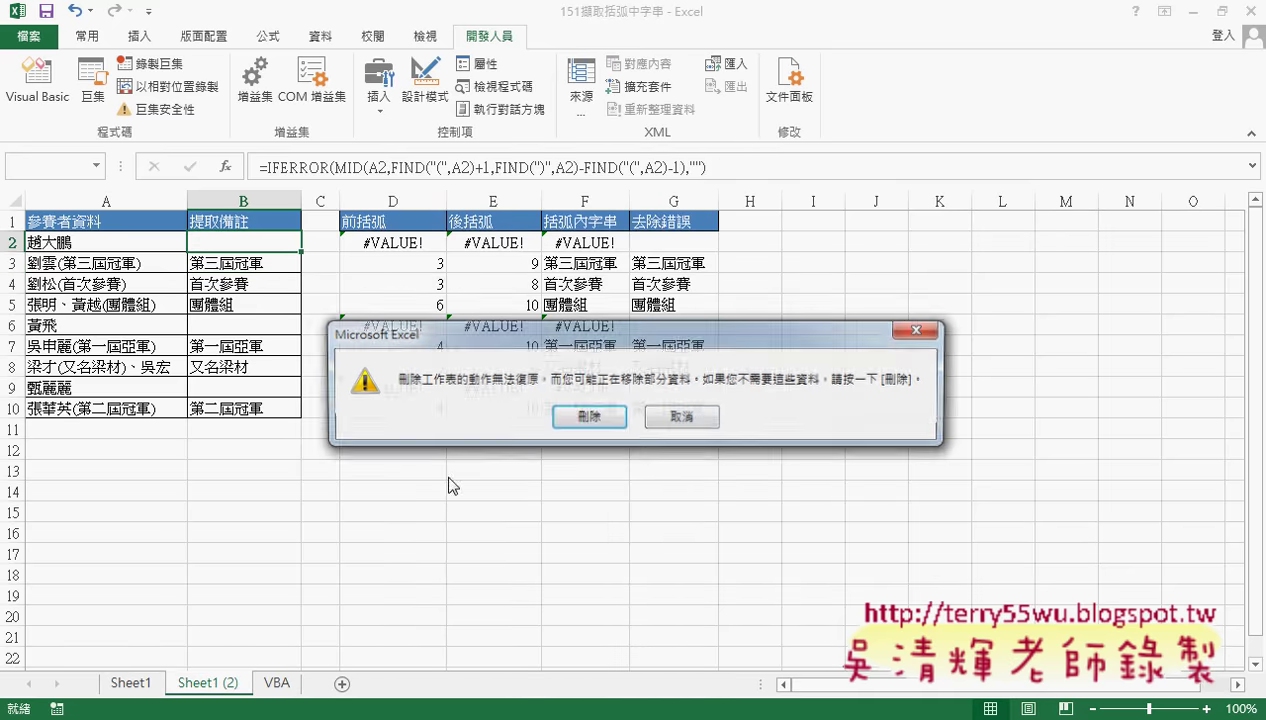
left_click(560, 418)
left_click(140, 684)
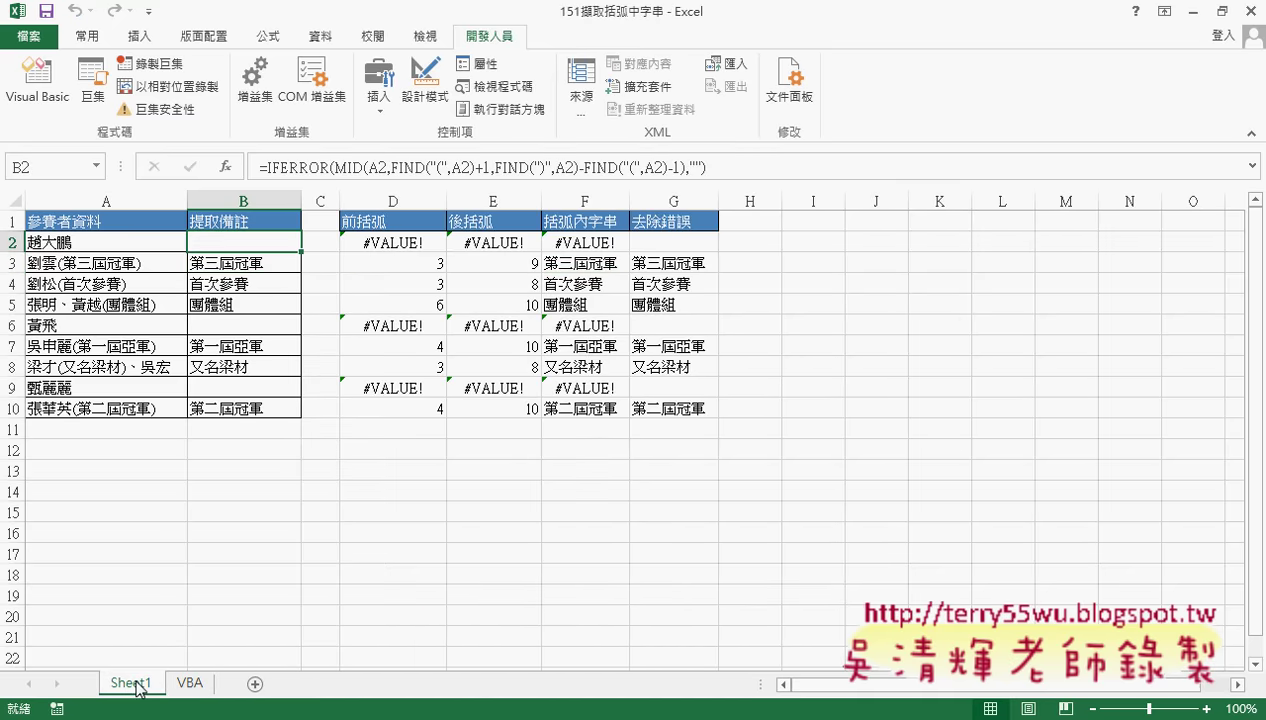
left_click(200, 688)
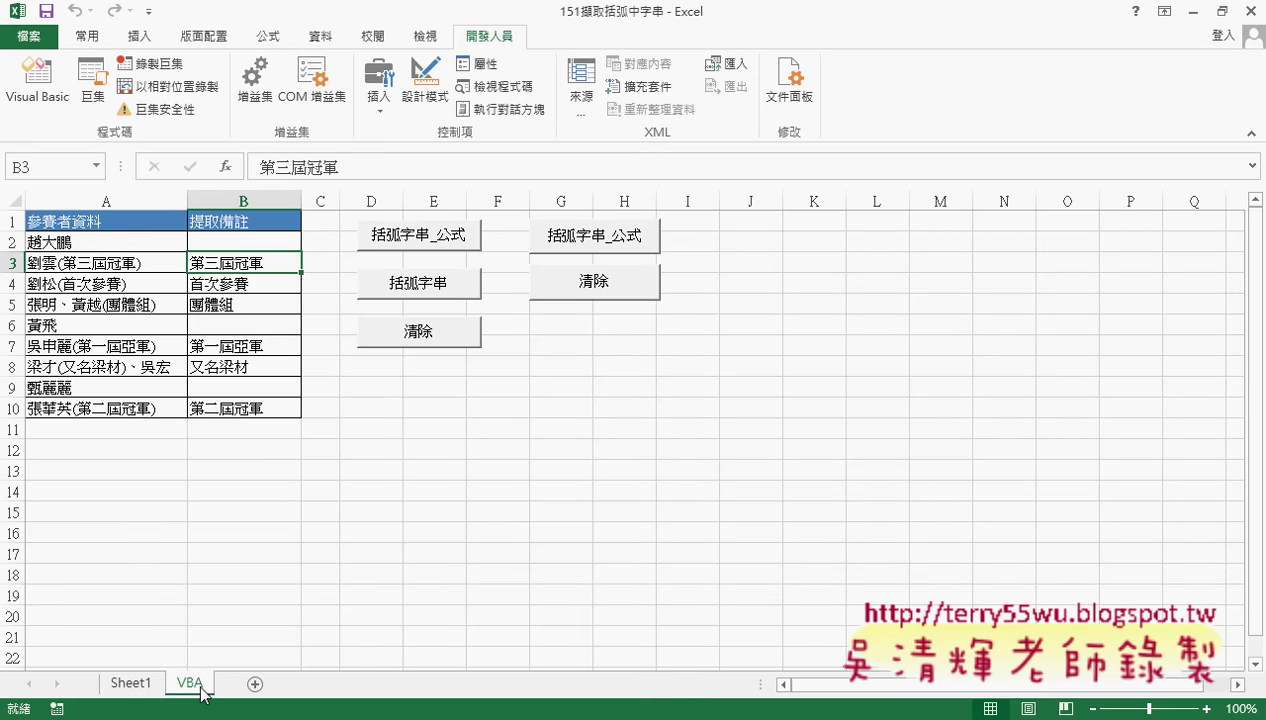
left_click(146, 686)
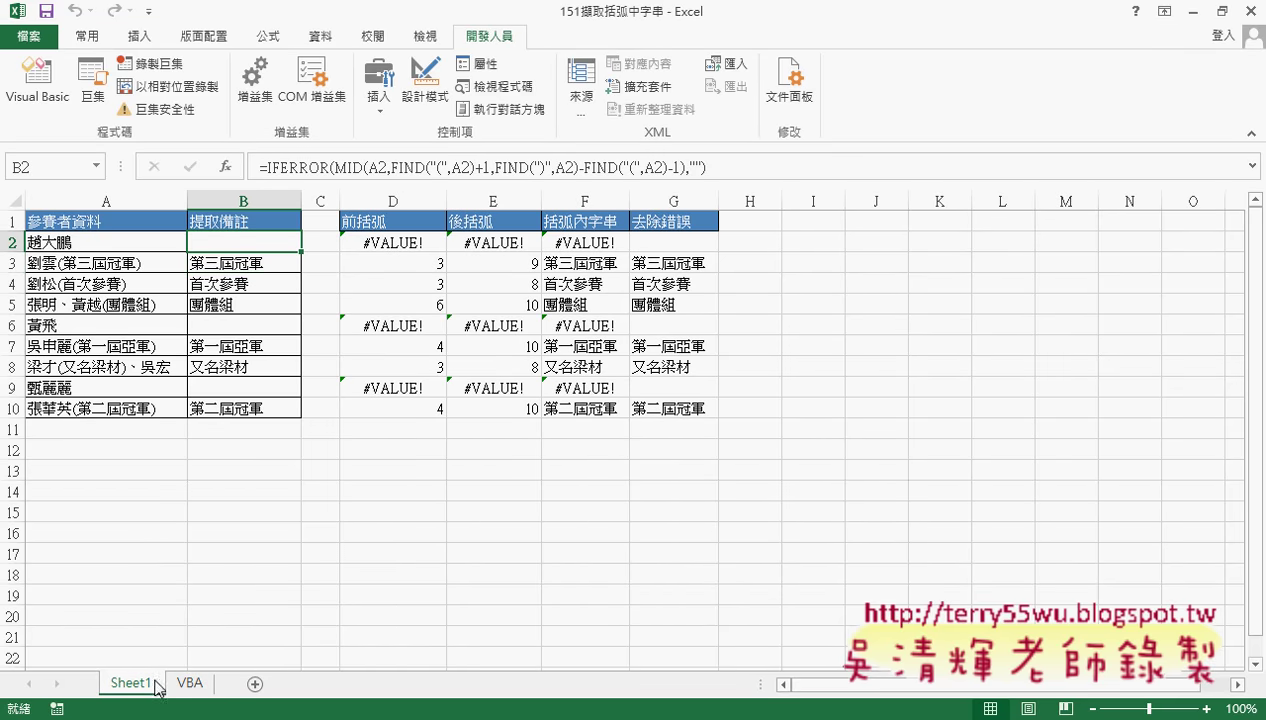
Mark the 前括弧 heading, underline FIND in the formula, and write and circle "Instr".
left_click_drag(155, 684, 157, 686)
mouse_move(375, 237)
left_mouse_down()
mouse_move(341, 217)
mouse_move(388, 236)
left_mouse_up()
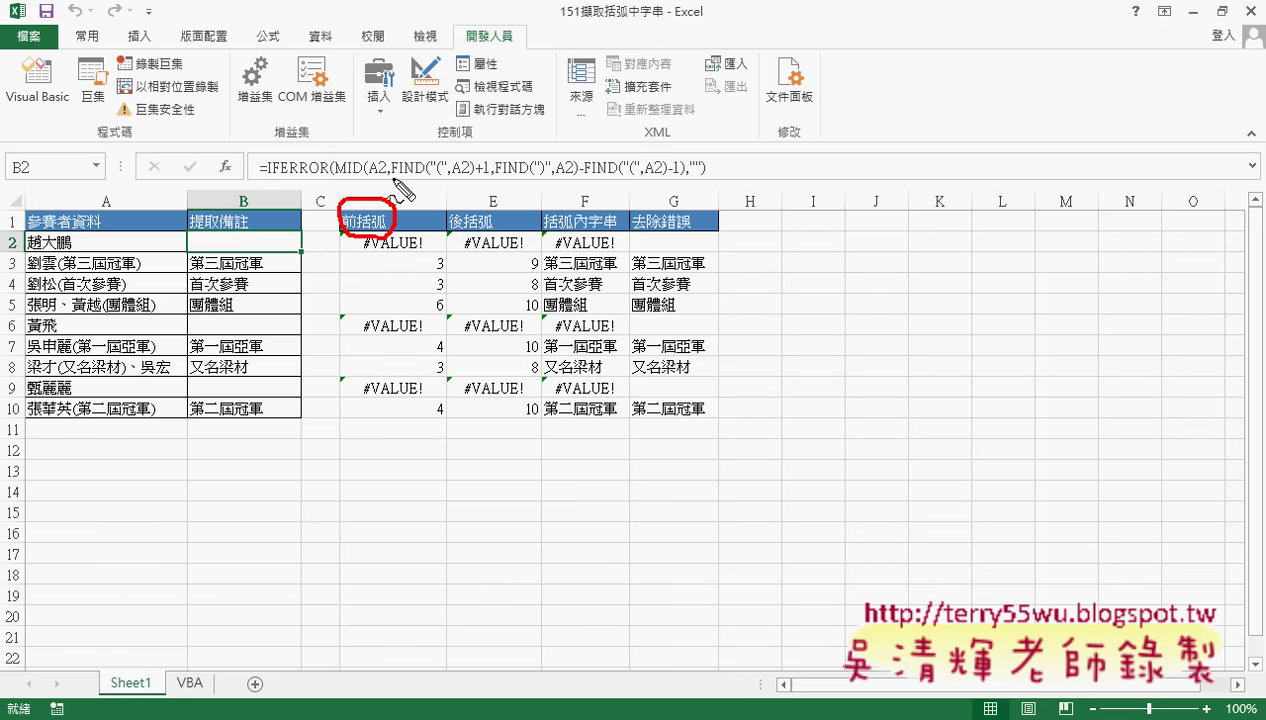
left_click_drag(389, 179, 420, 184)
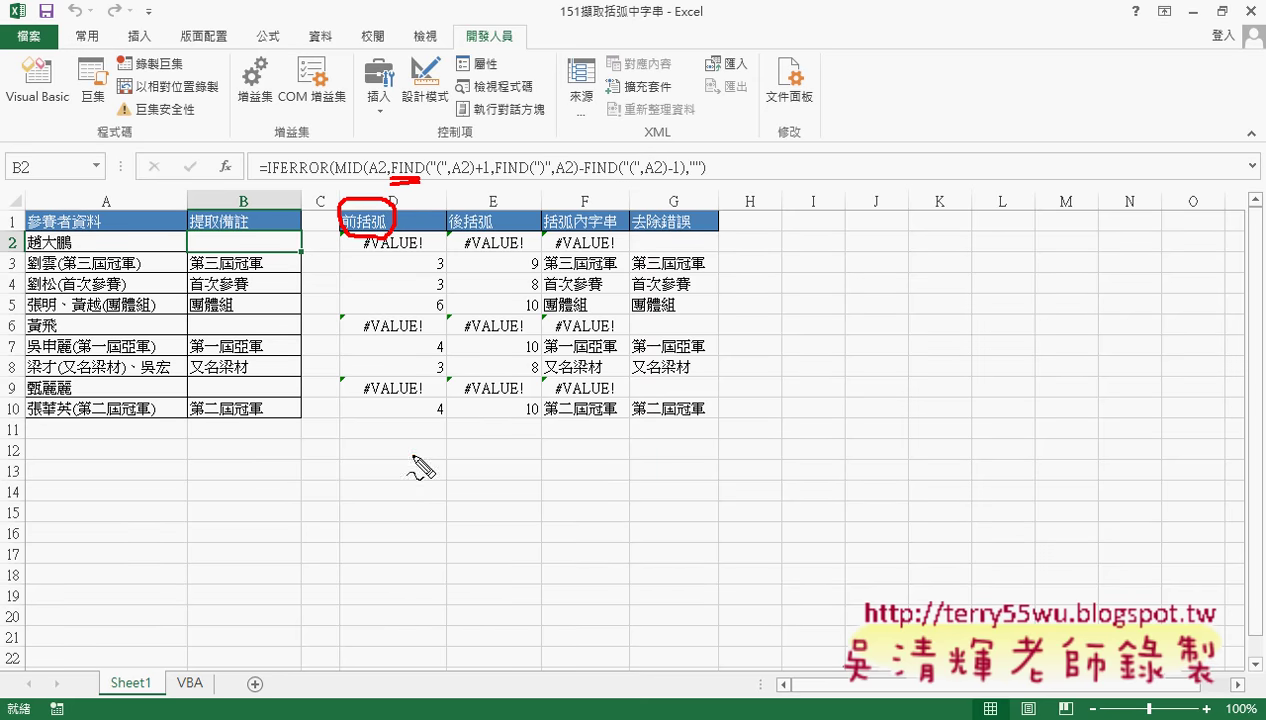
mouse_move(413, 456)
left_mouse_down()
mouse_move(413, 490)
mouse_move(447, 490)
left_mouse_up()
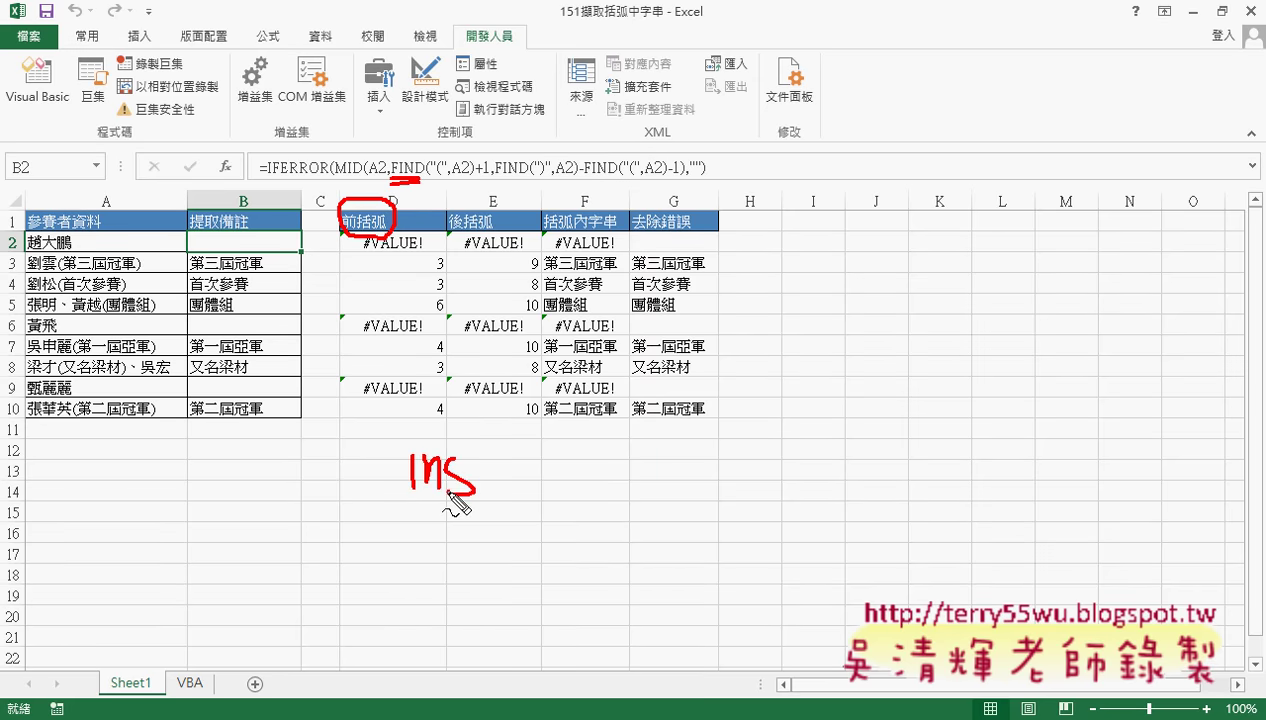
left_click_drag(477, 448, 486, 490)
left_click_drag(465, 464, 520, 470)
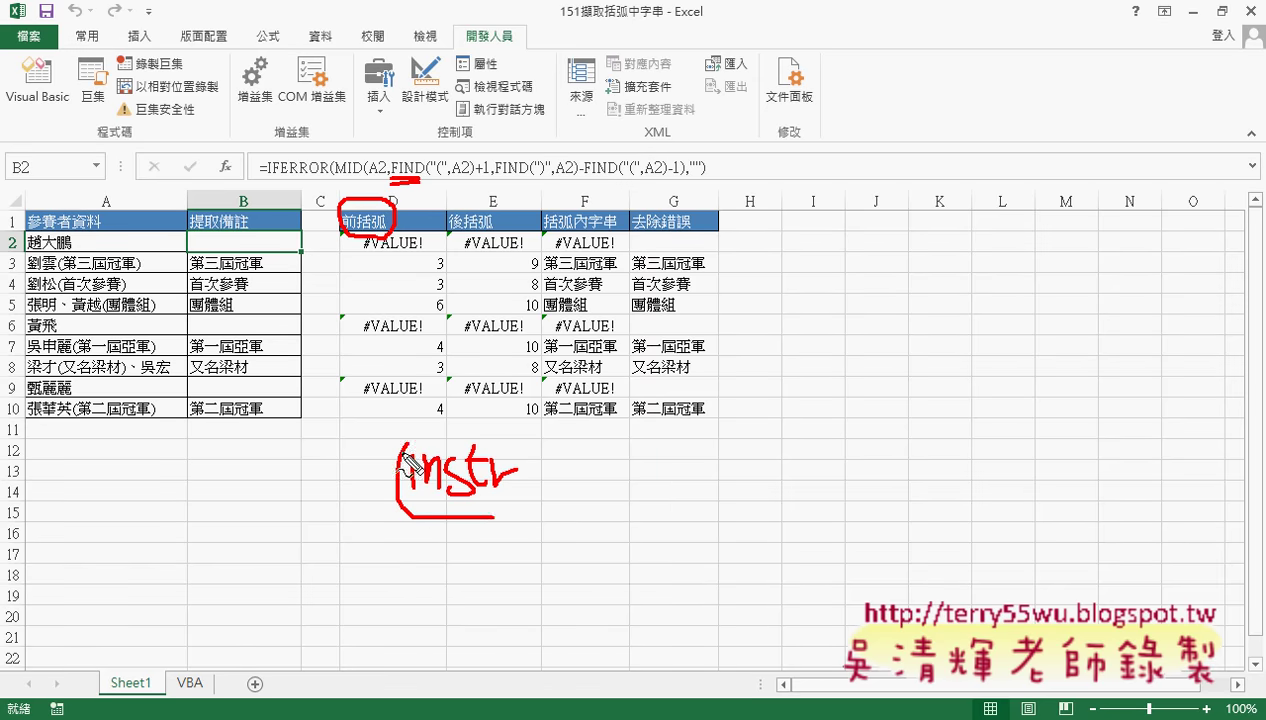
left_click_drag(405, 448, 478, 515)
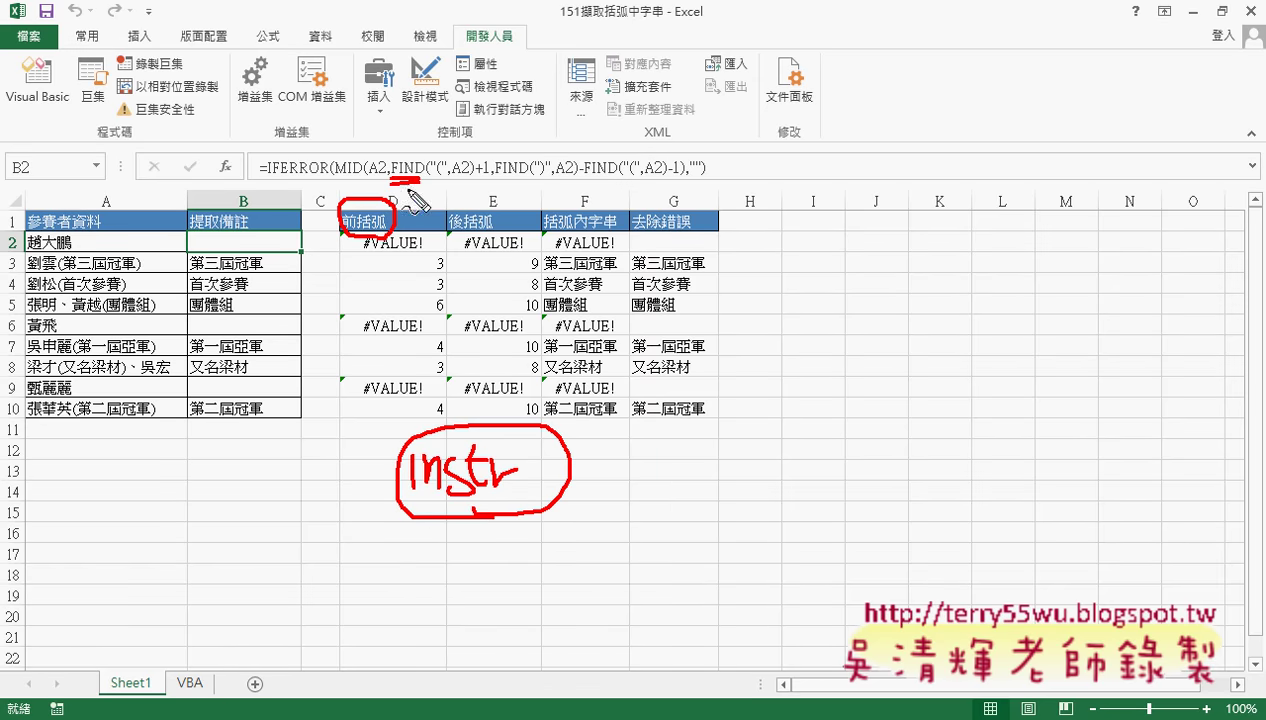
Draw an arrow linking FIND to Instr, extend the underline, and circle D2's #VALUE!
left_click_drag(393, 183, 478, 418)
left_click_drag(412, 205, 445, 210)
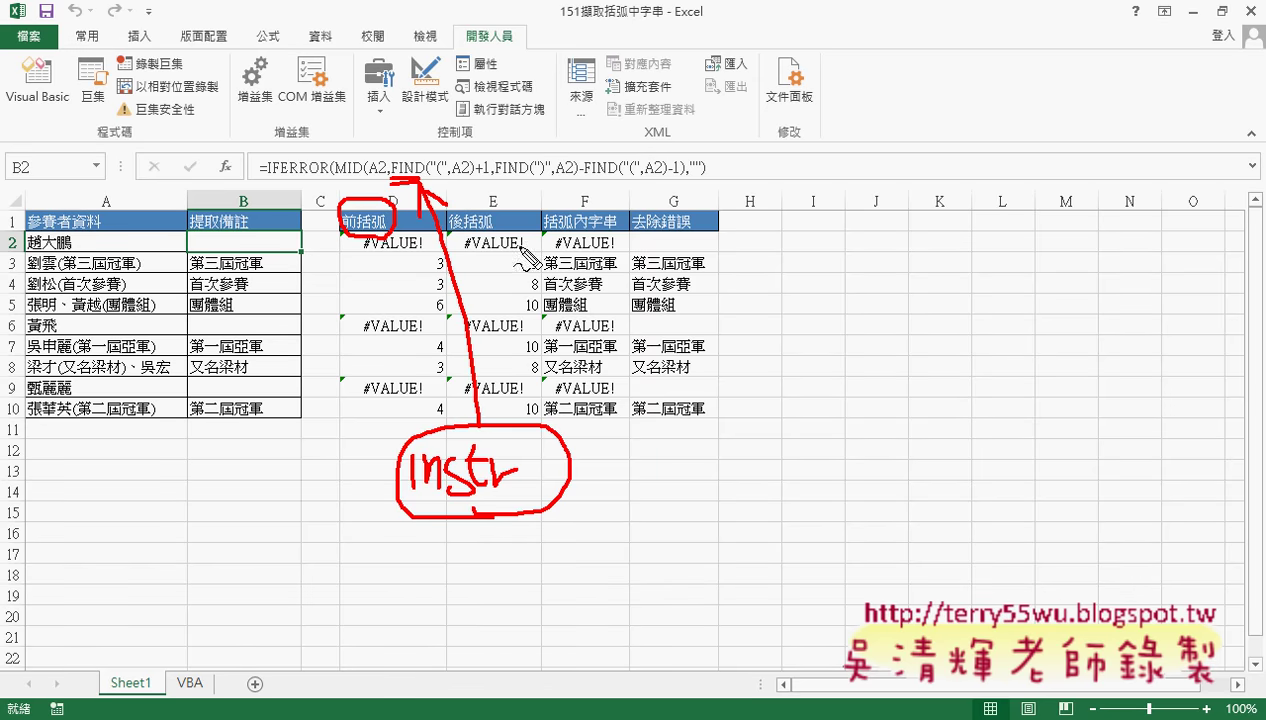
left_click_drag(552, 432, 530, 505)
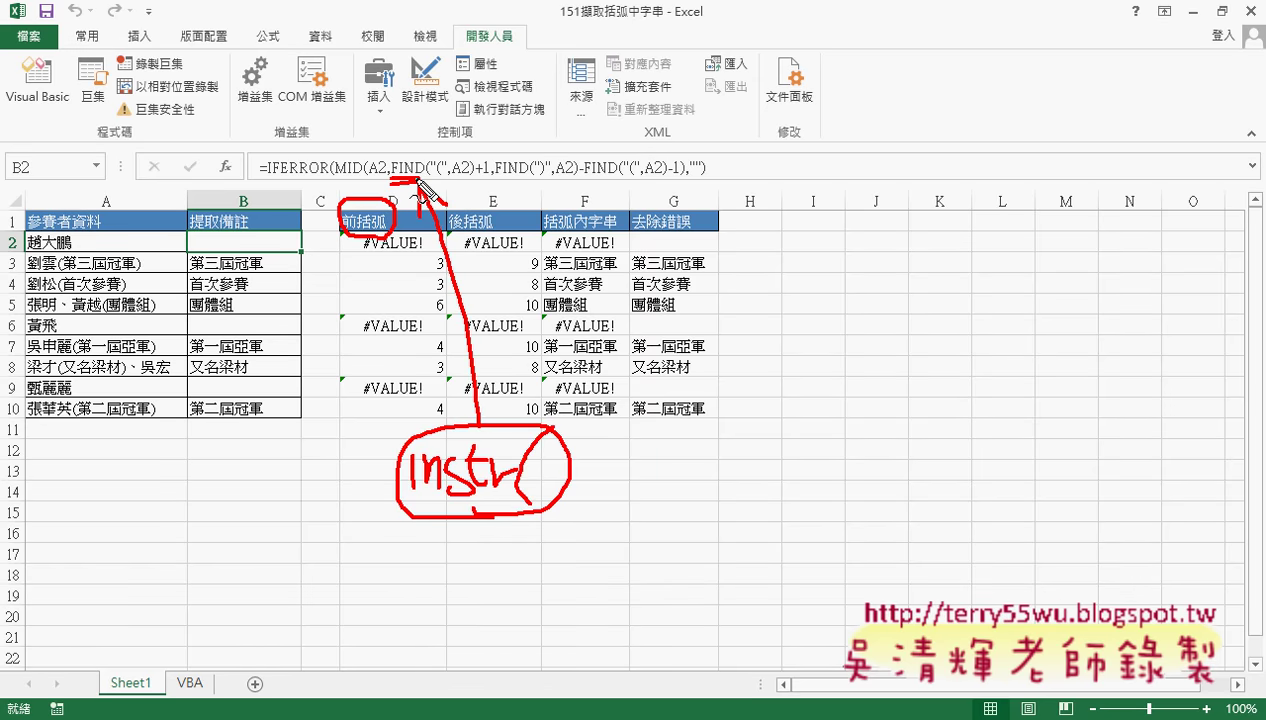
left_click_drag(418, 182, 484, 190)
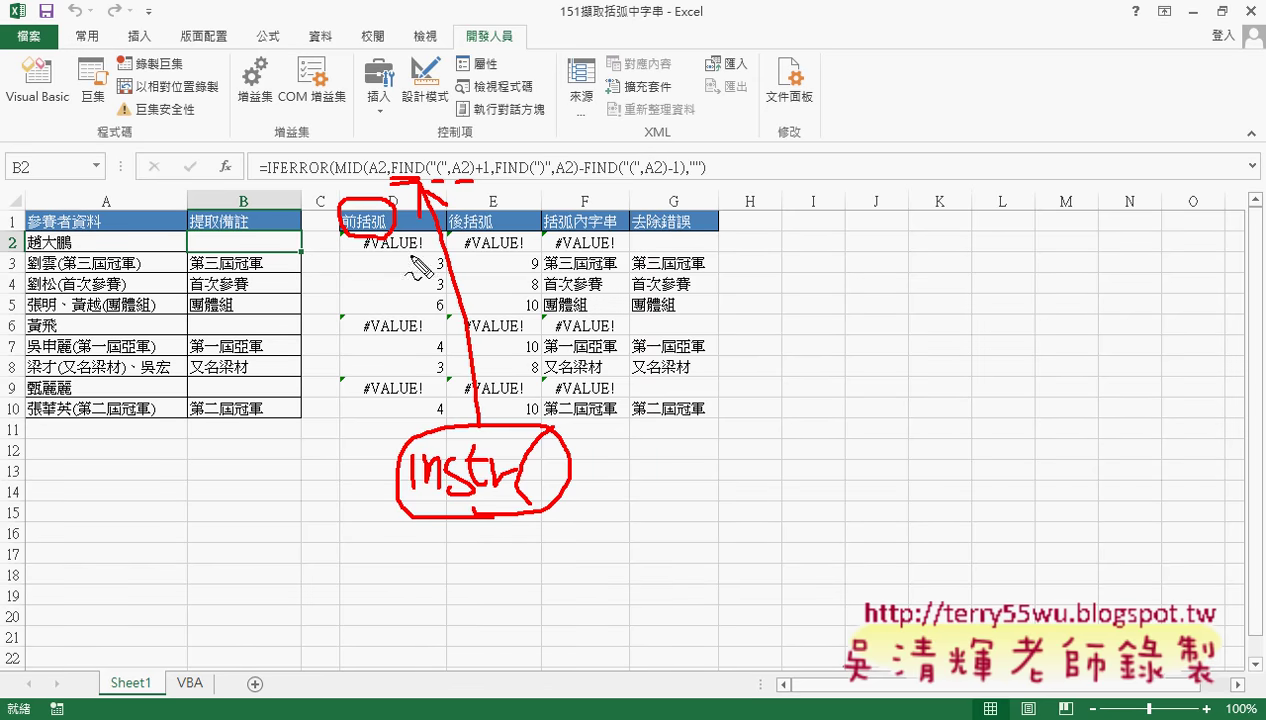
left_click_drag(405, 232, 420, 250)
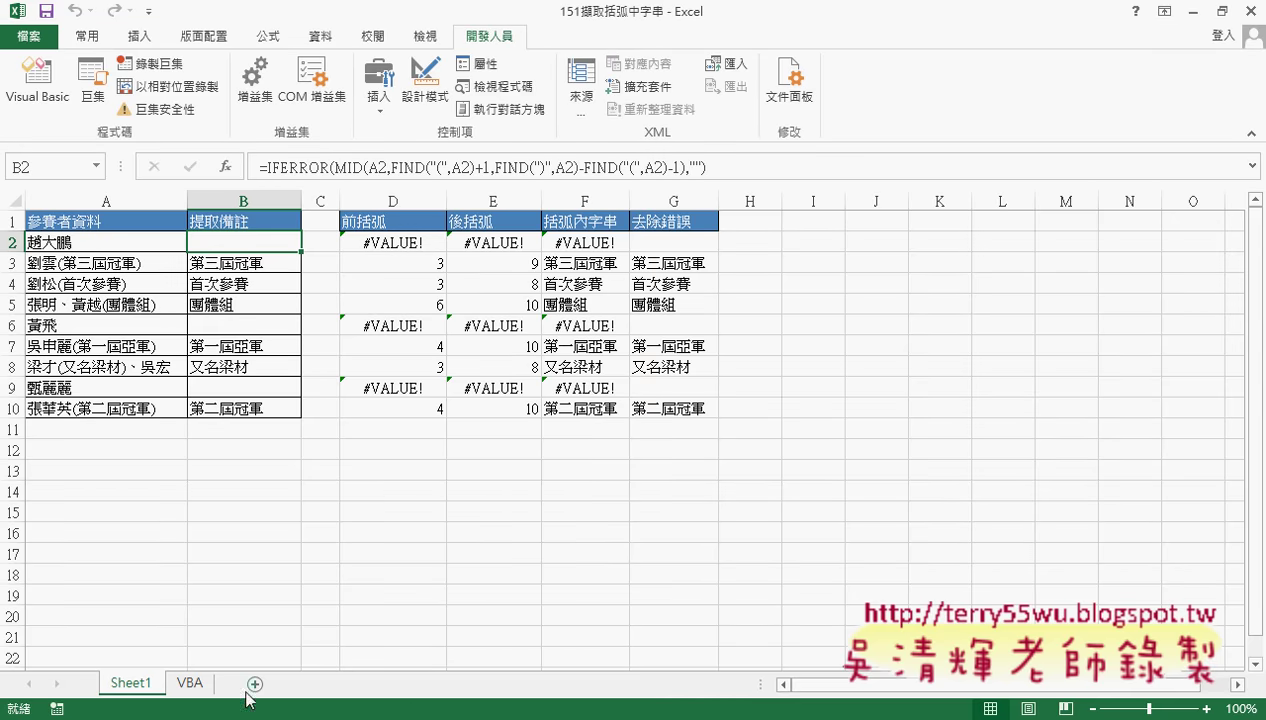
Switch to the VBA sheet and bring the VBA editor window to the front beside it.
left_click(186, 686)
mouse_move(478, 688)
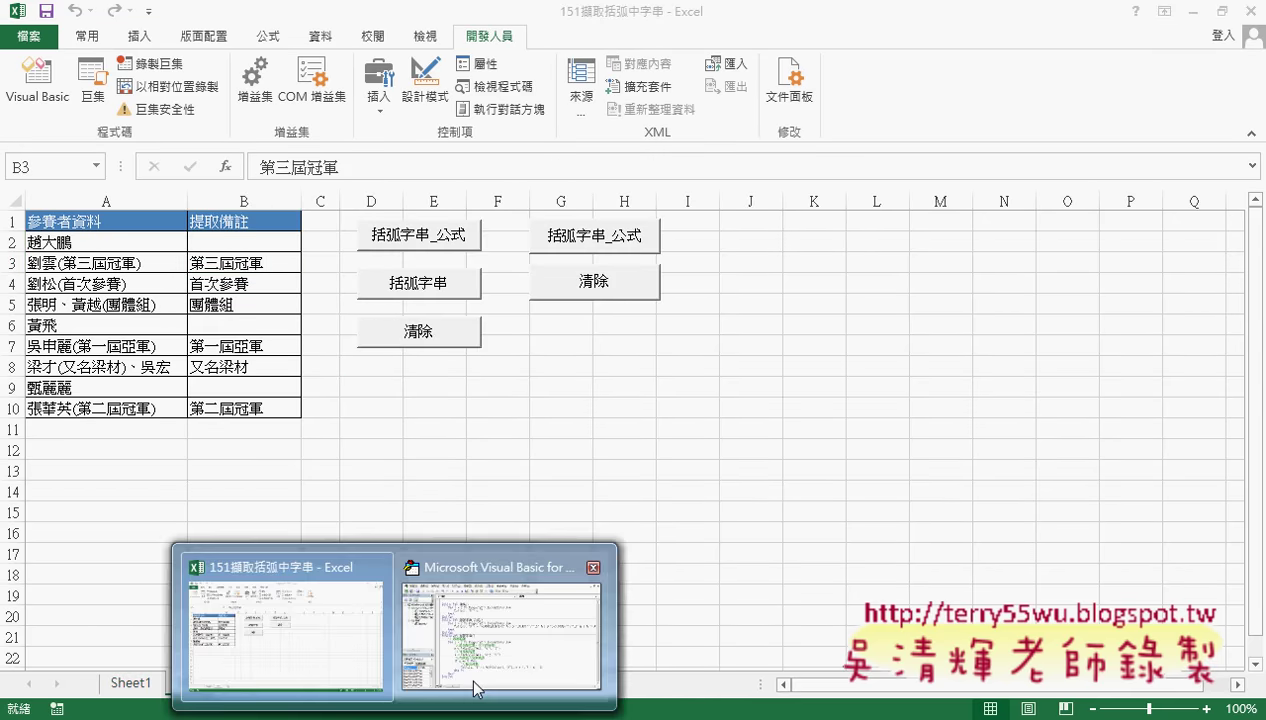
left_click(493, 654)
left_click_drag(800, 52, 790, 38)
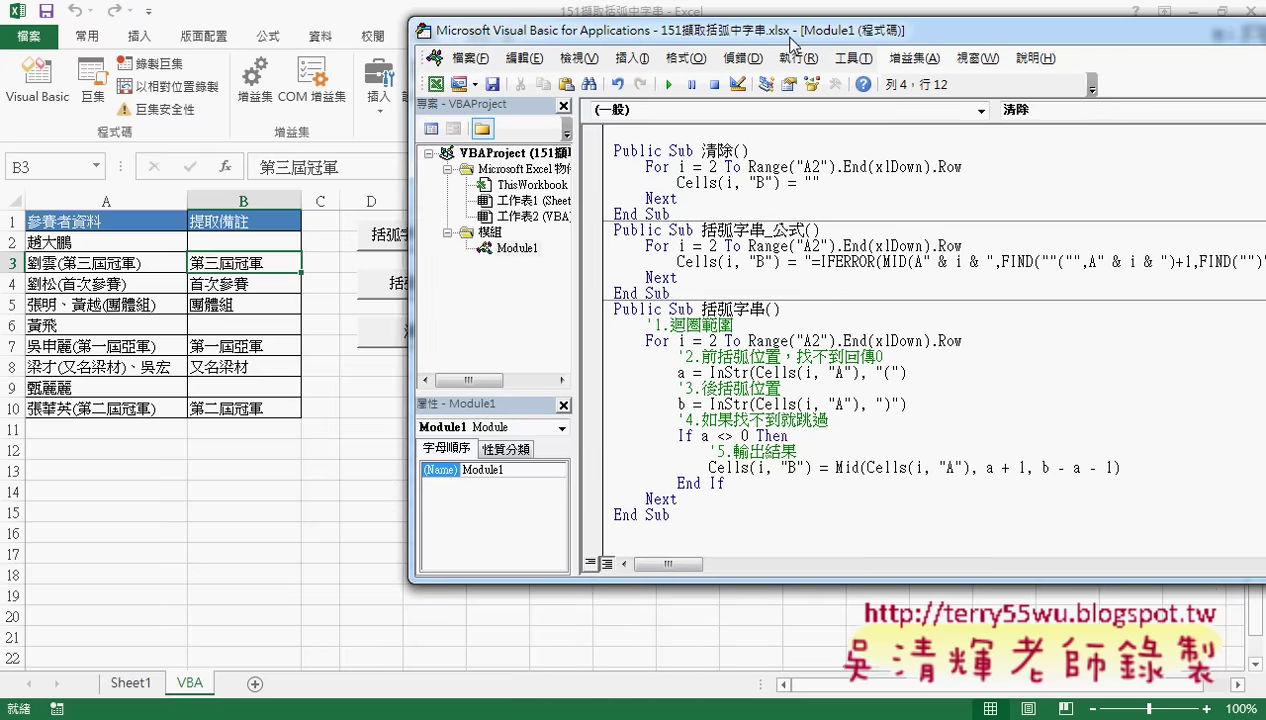
Highlight the 清除 macro, the 括弧字串 name, the column A loop line and the loop body.
left_click_drag(668, 213, 614, 146)
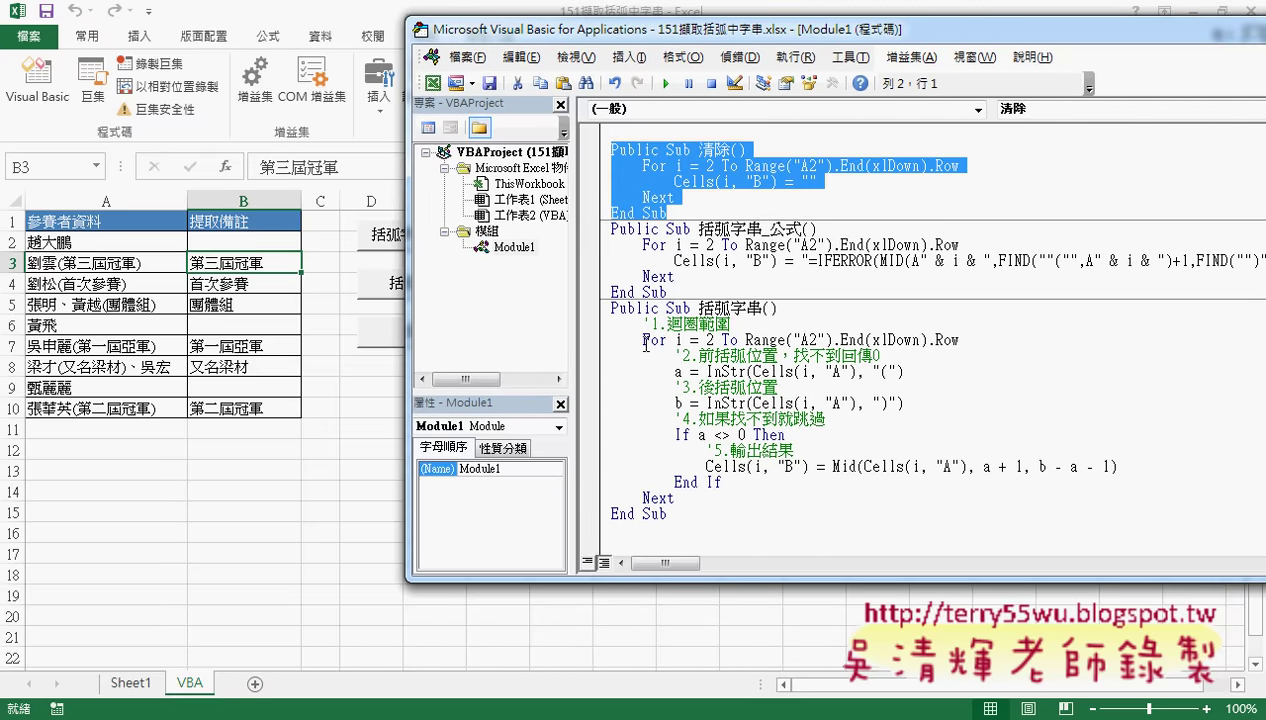
left_click_drag(697, 309, 762, 310)
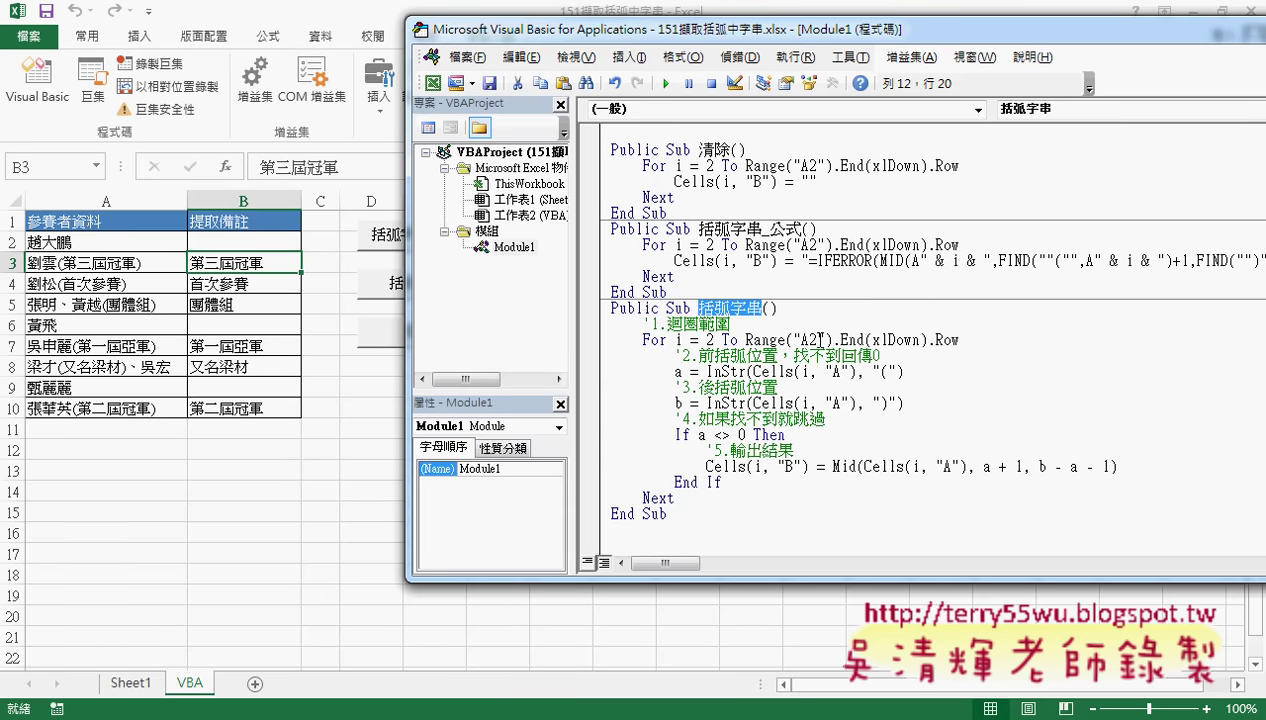
left_click_drag(642, 340, 962, 341)
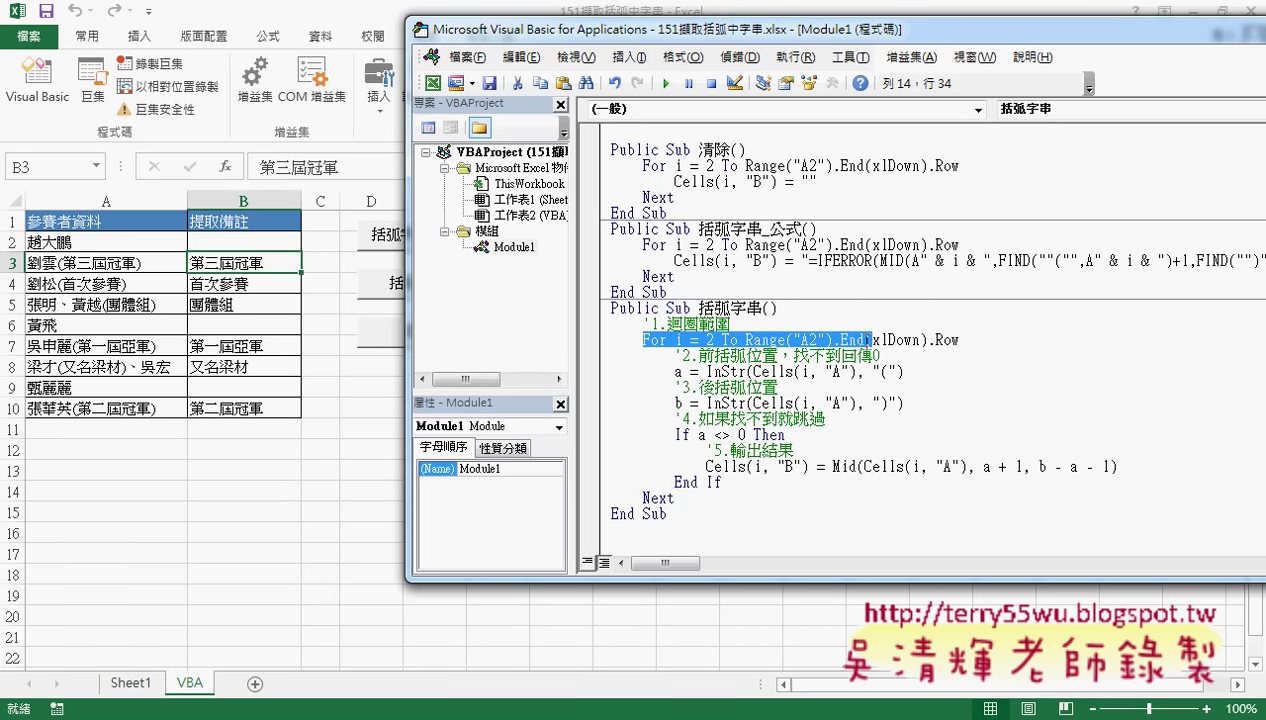
left_click(645, 490)
left_click(743, 483)
left_click_drag(743, 483, 583, 368)
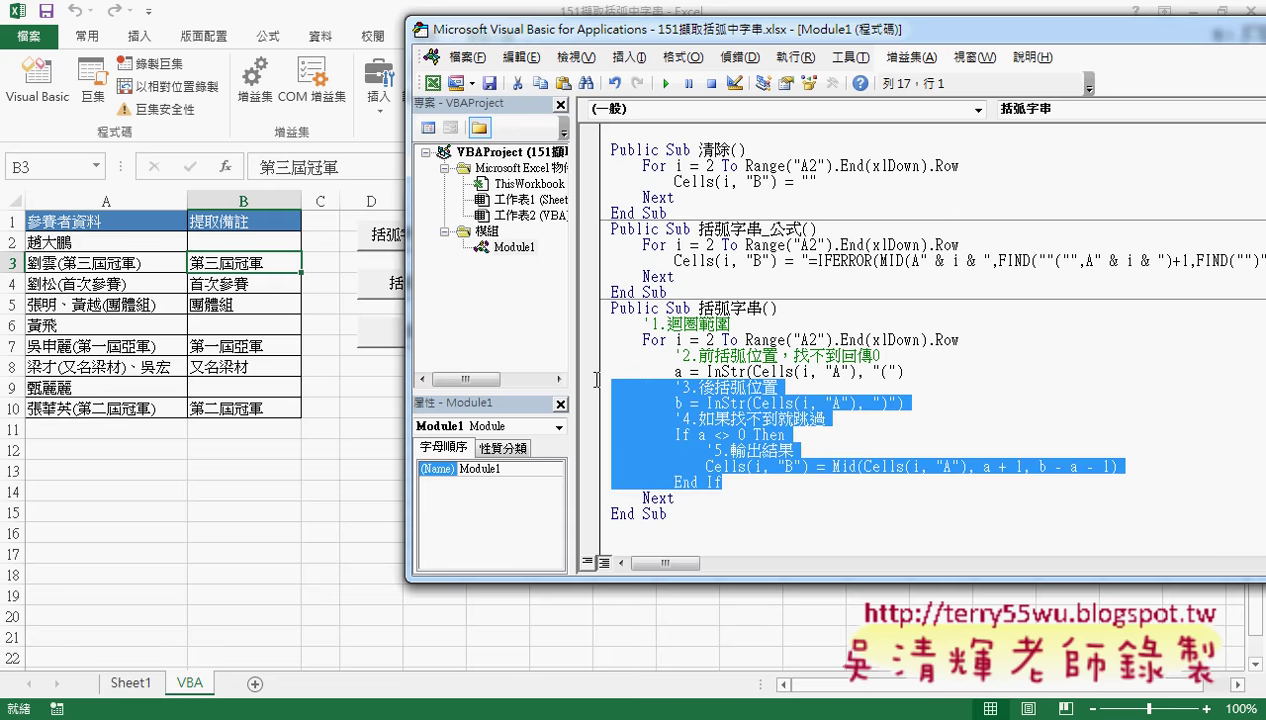
Highlight variable a and the InStr call on the a = line, leaving the caret before InStr.
left_click(681, 371)
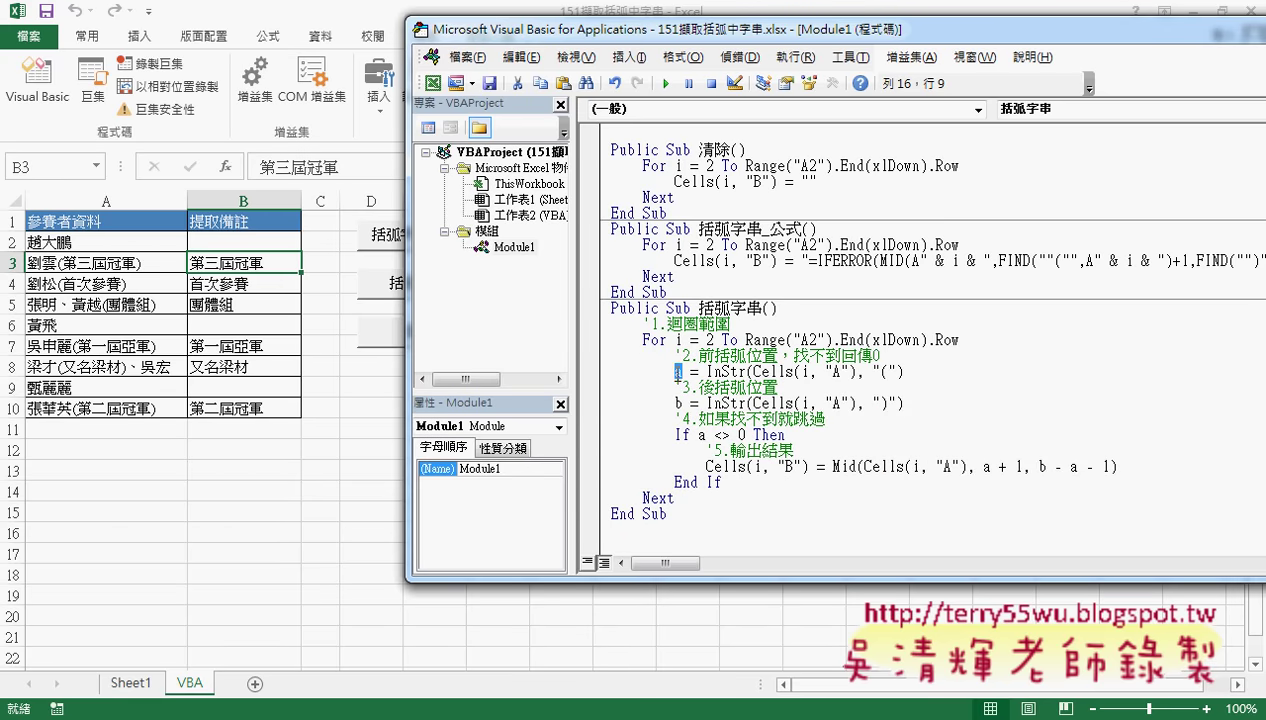
double_click(678, 371)
left_click_drag(706, 371, 746, 371)
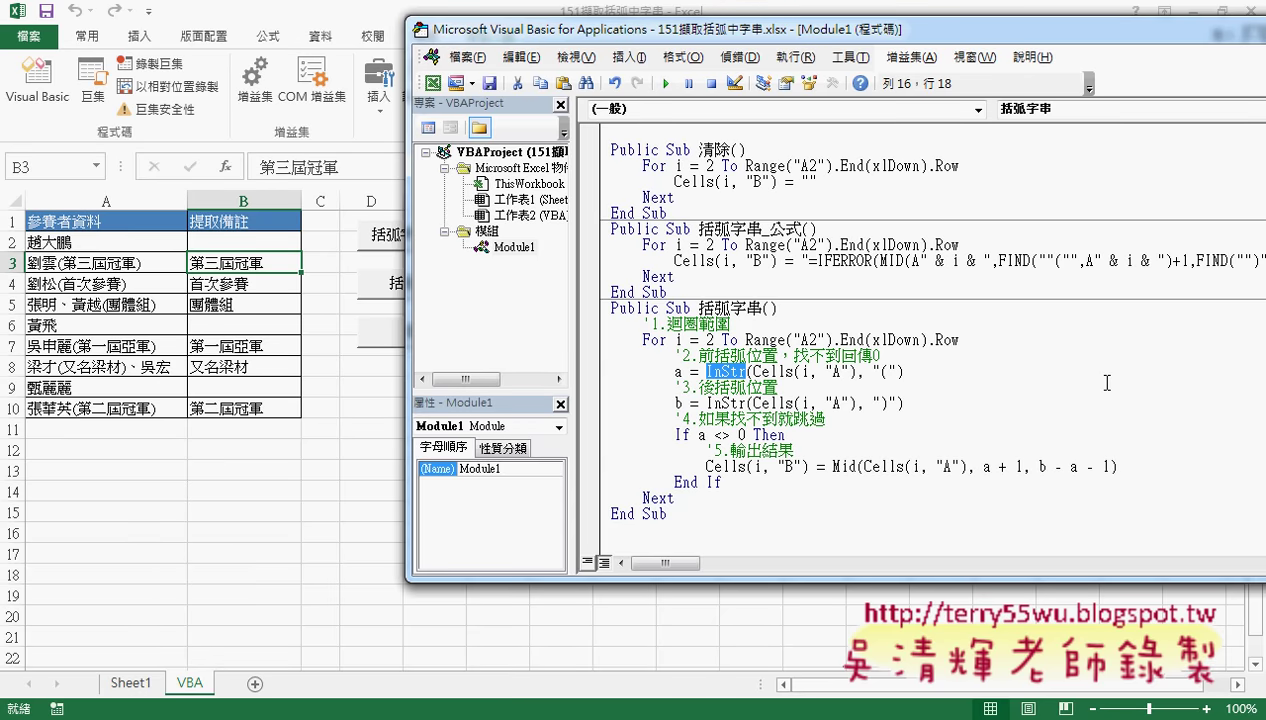
key("Left")
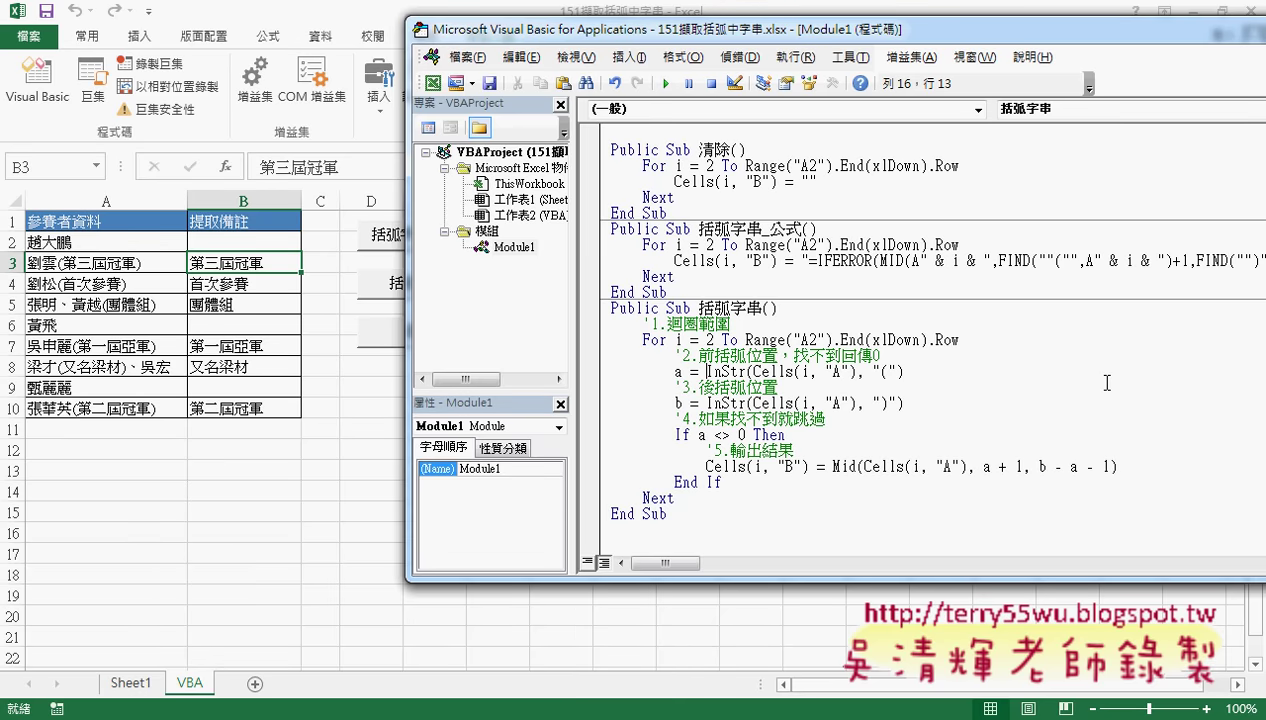
Prefix InStr with vba. on the a = line and replace its old arguments with an opening parenthesis.
type("vb")
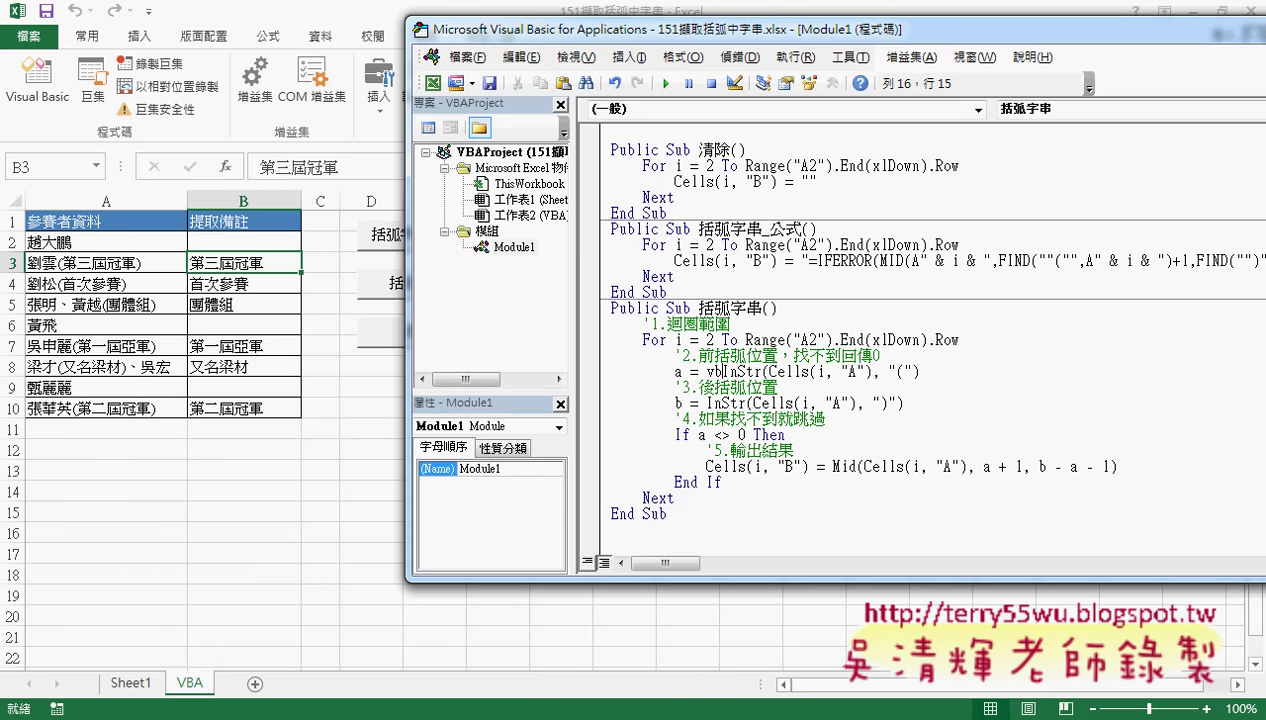
type("a")
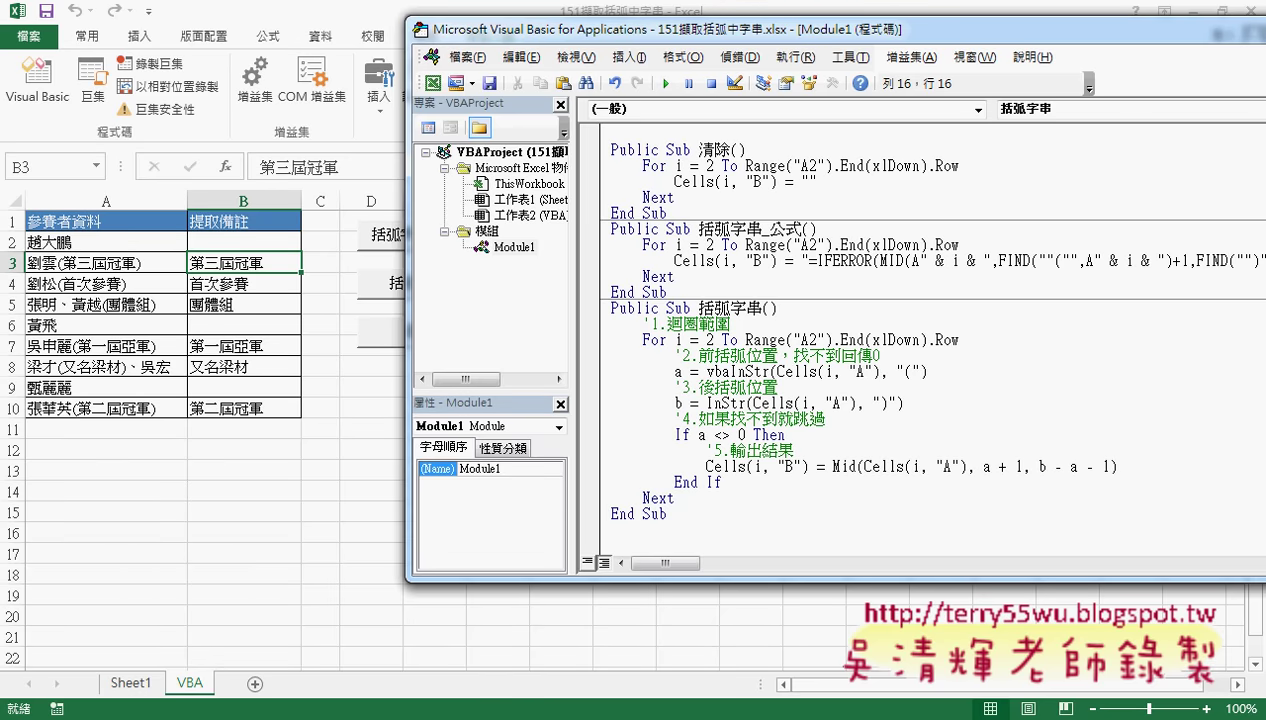
type(".")
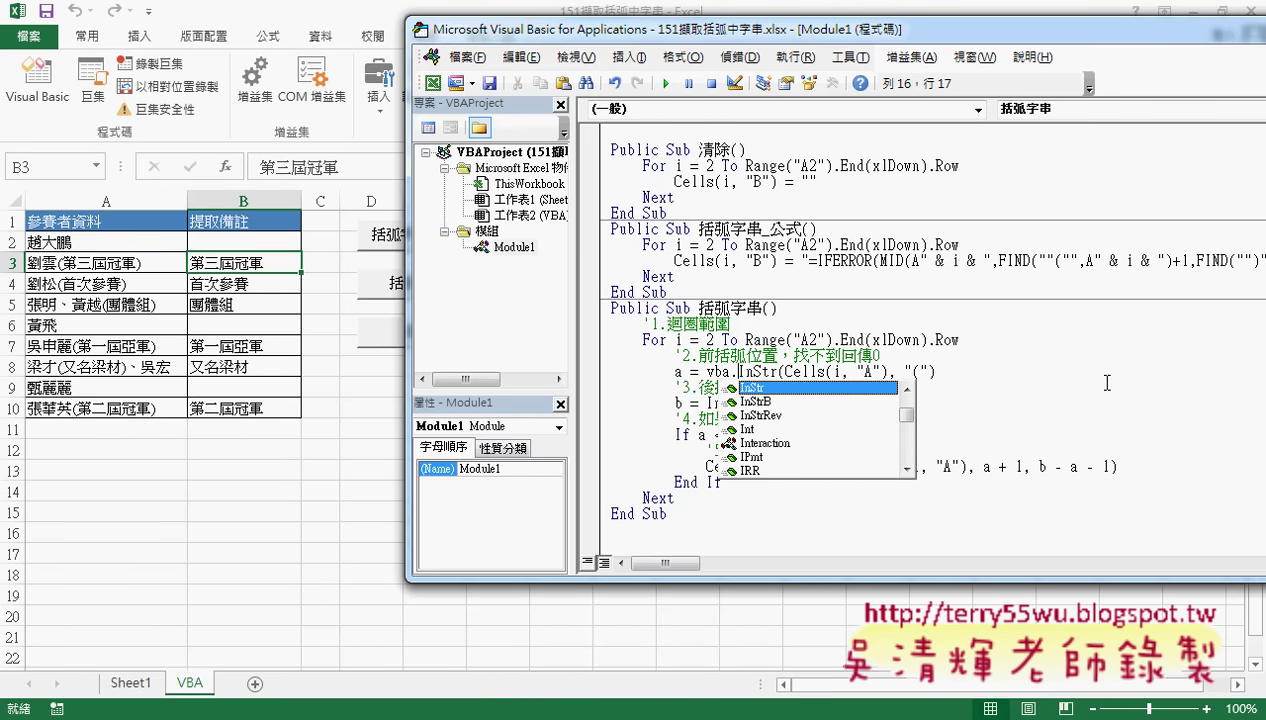
double_click(712, 372)
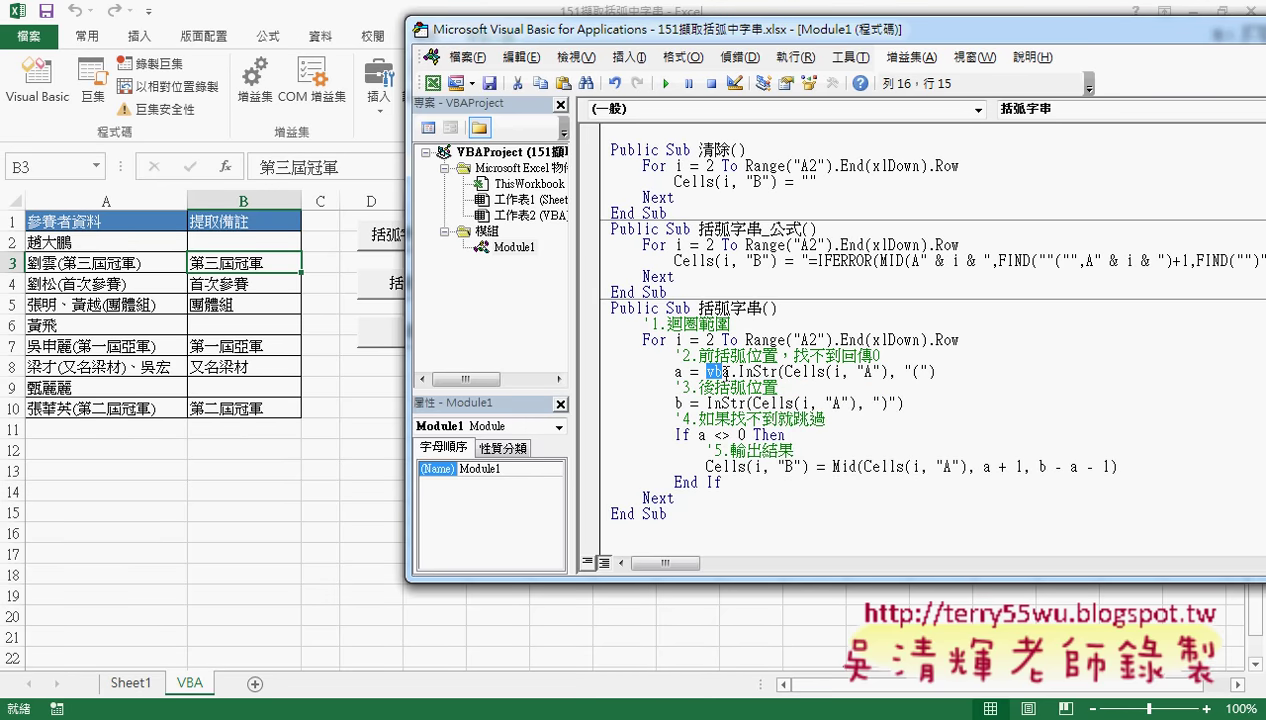
left_click(733, 372)
type(".")
left_click(731, 372)
type(".")
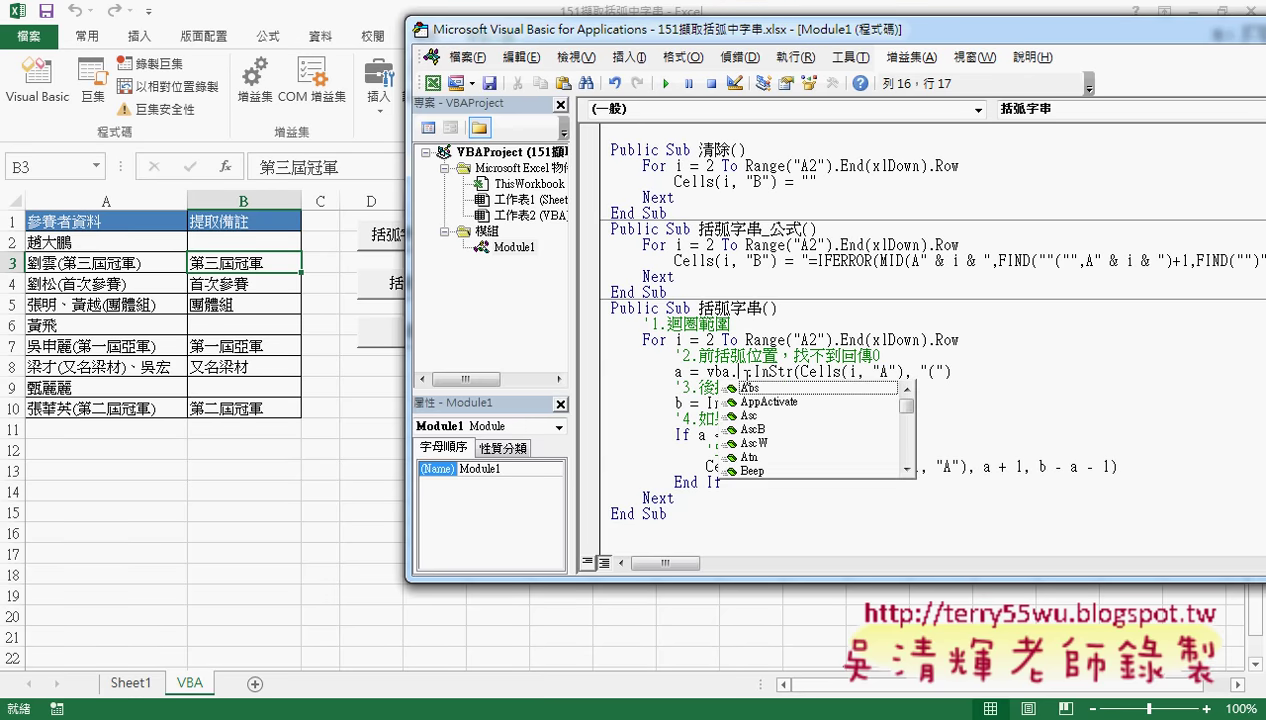
key("Delete")
key("Delete")
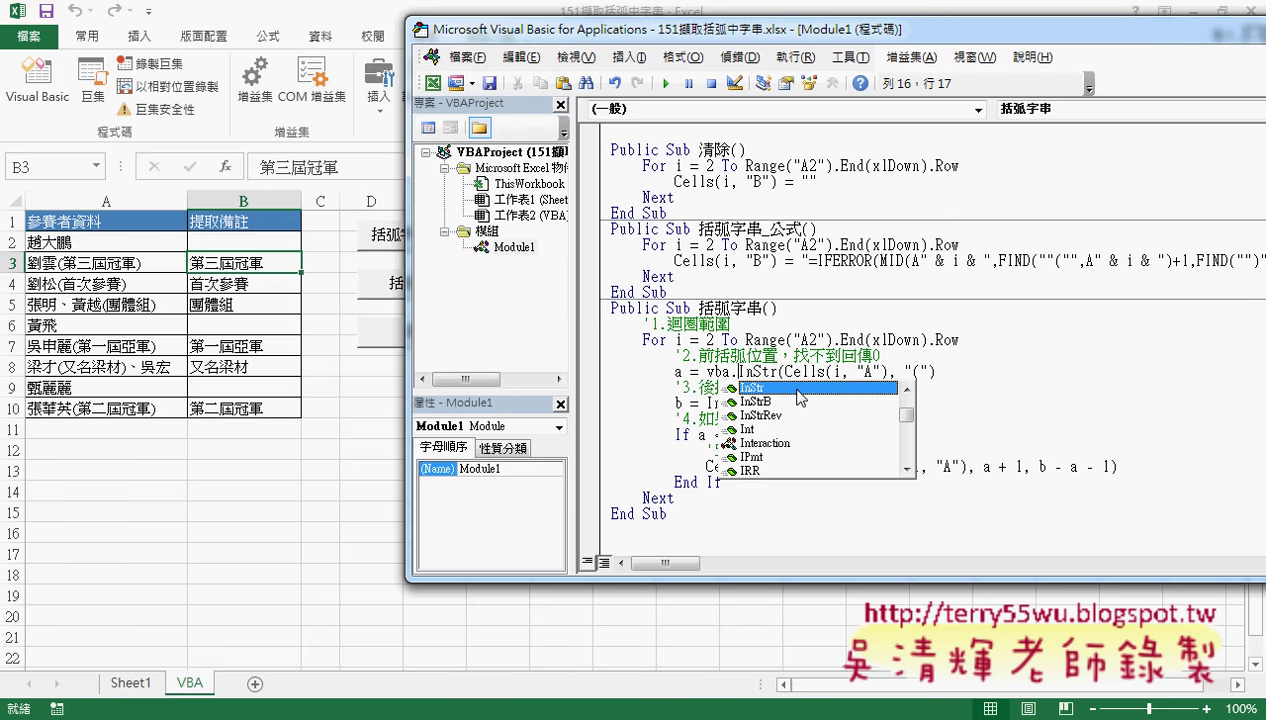
key("Escape")
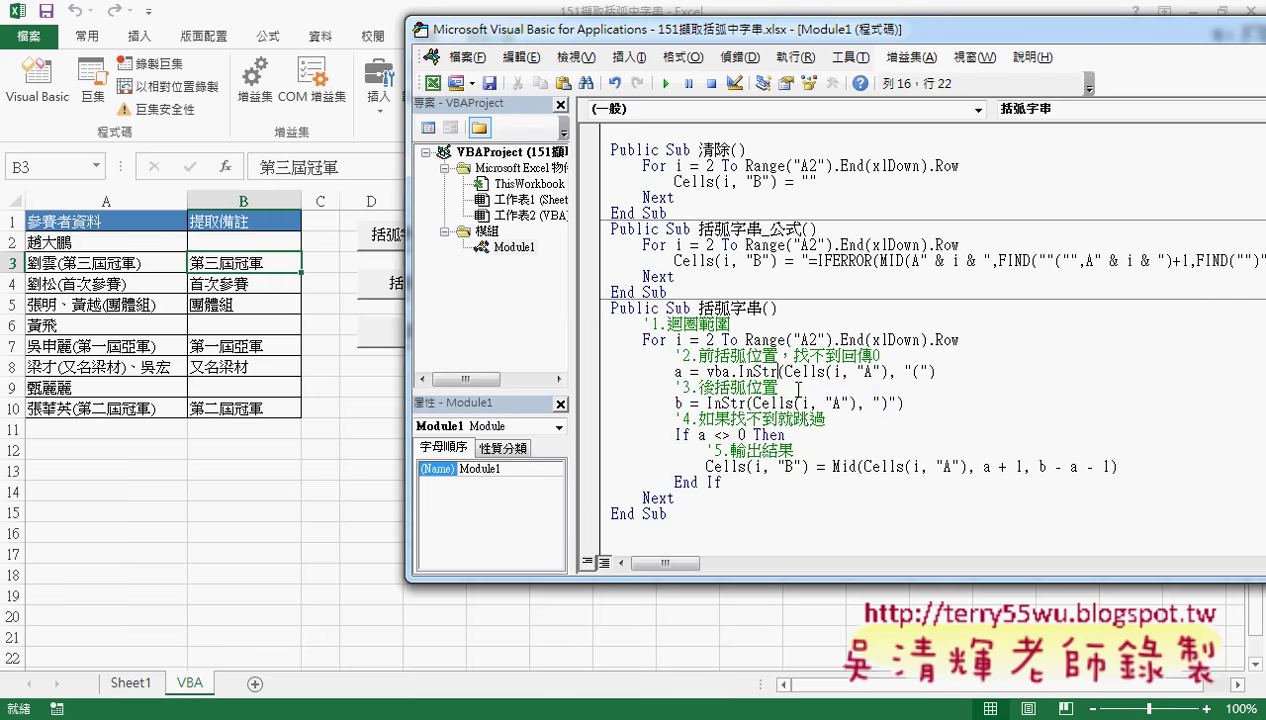
left_click_drag(779, 372, 935, 372)
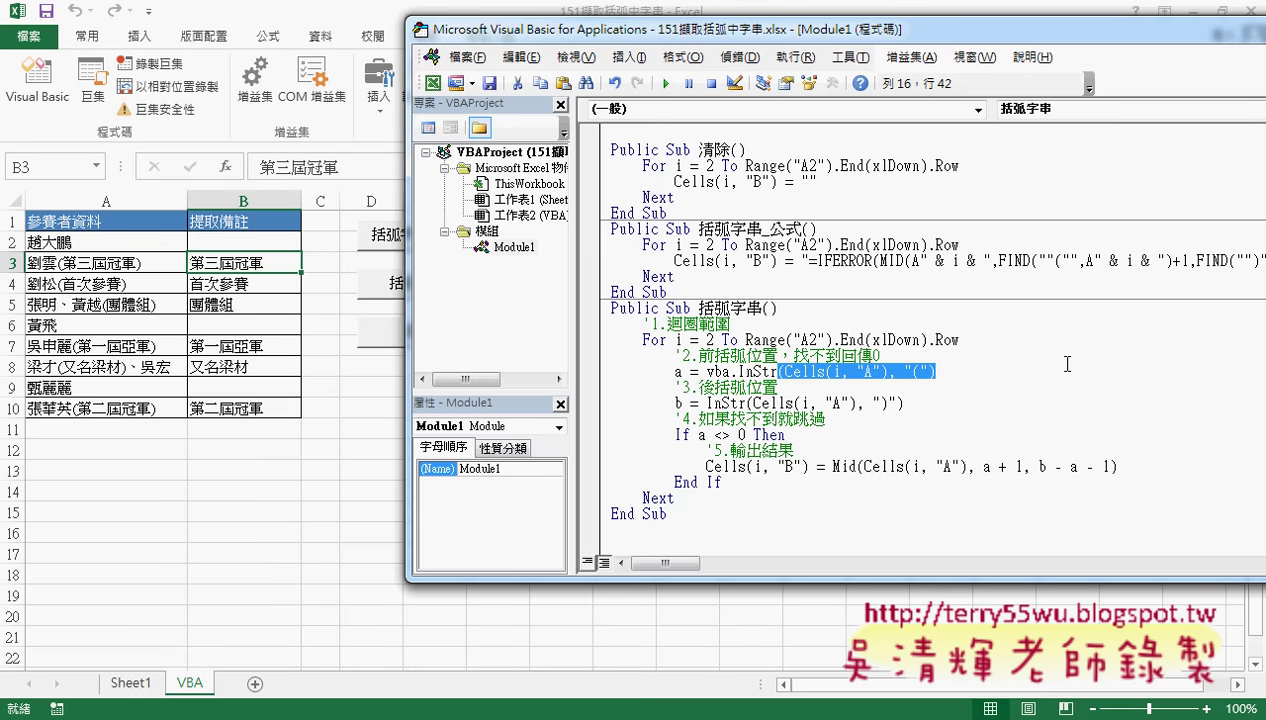
type("(")
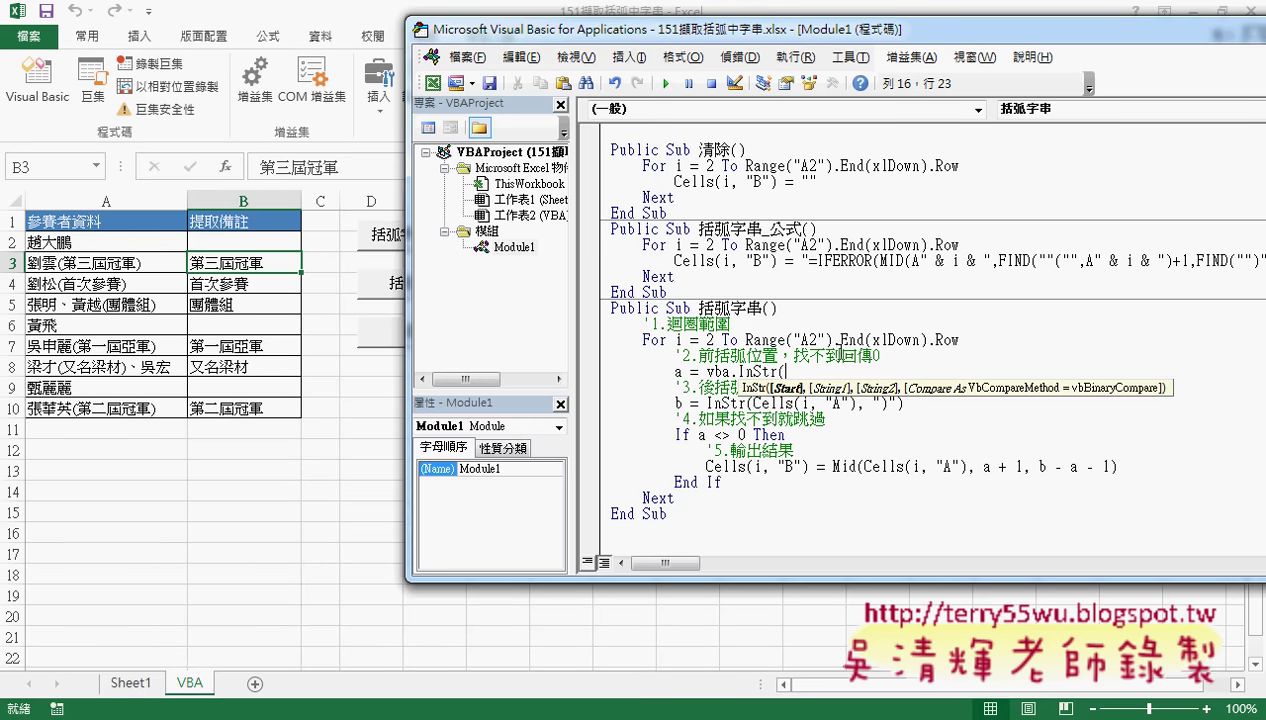
Complete the line as a = VBA.InStr(Cells(i, "A"), "(") and let it auto-format.
type("c")
type("ells")
type("(i,")
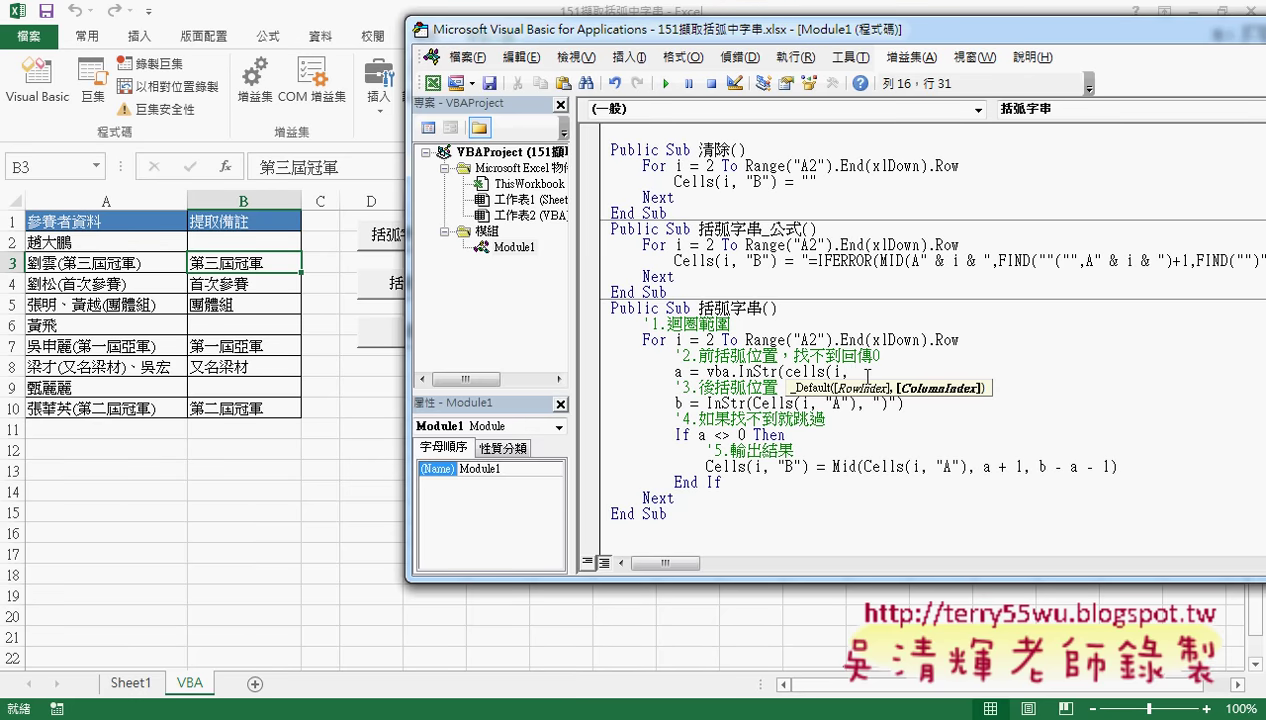
type("\"A\"")
type(")")
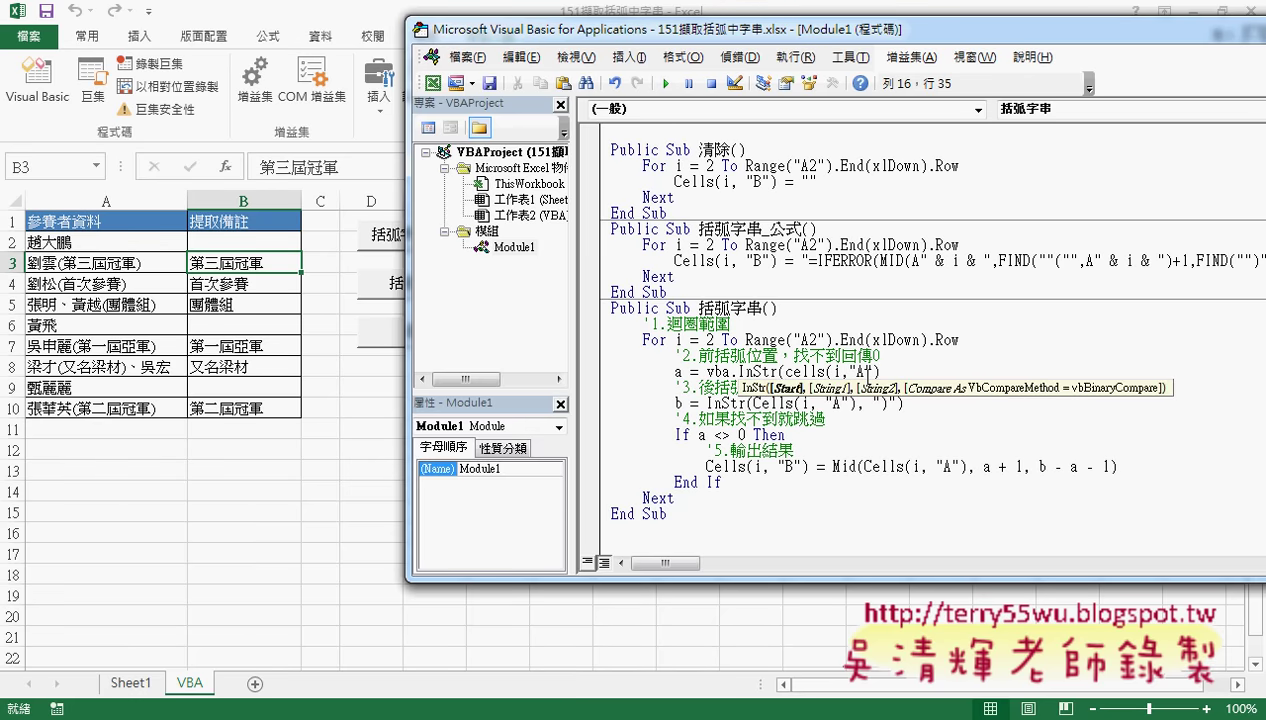
type(",\"")
type("(")
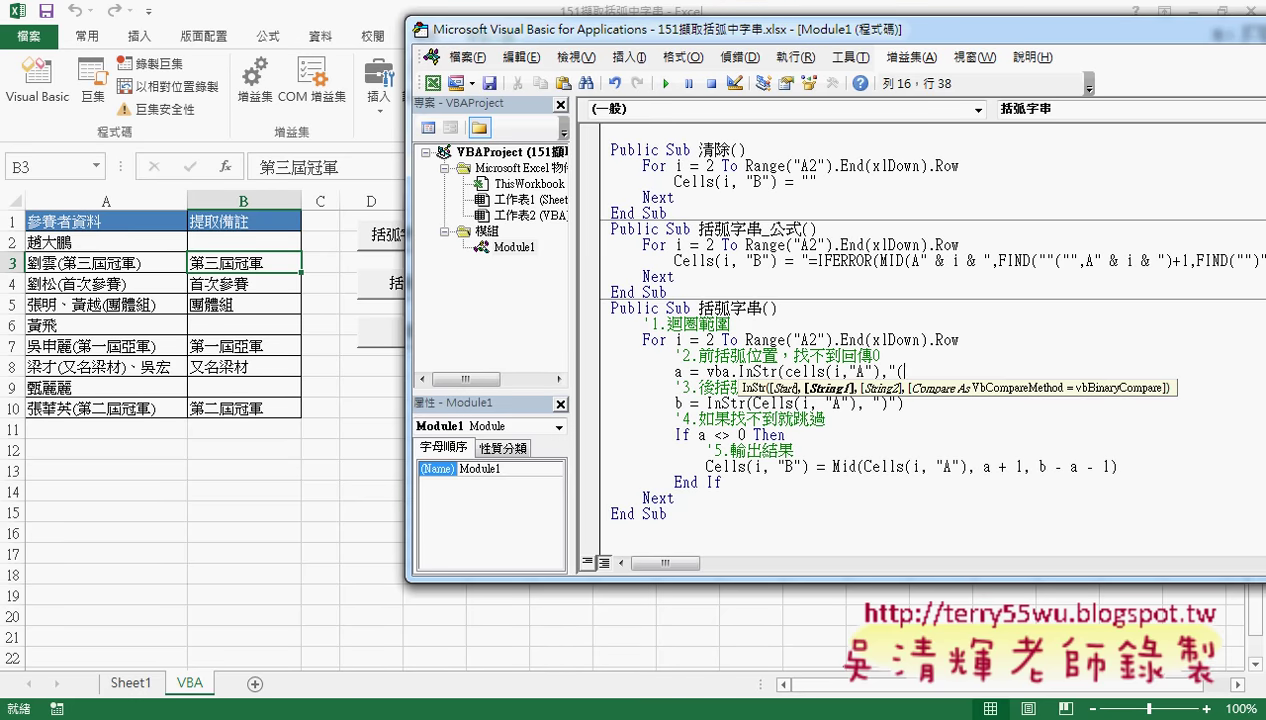
type("\")")
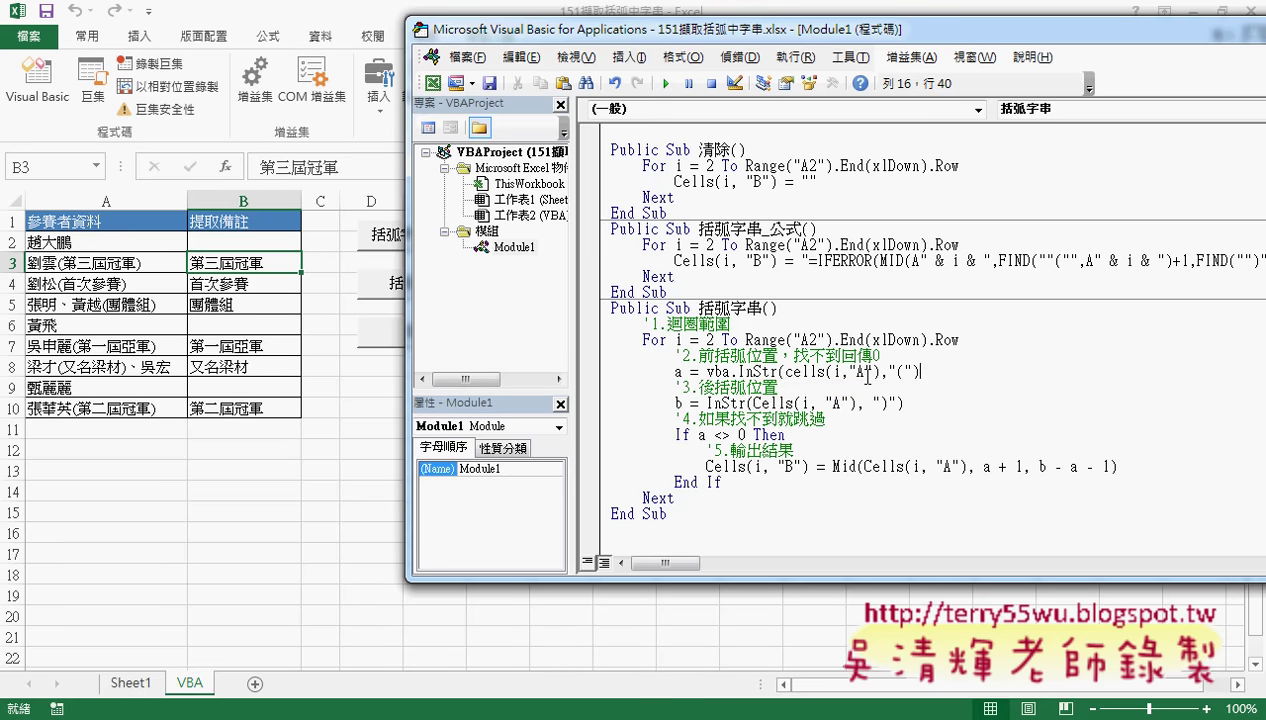
left_click(912, 443)
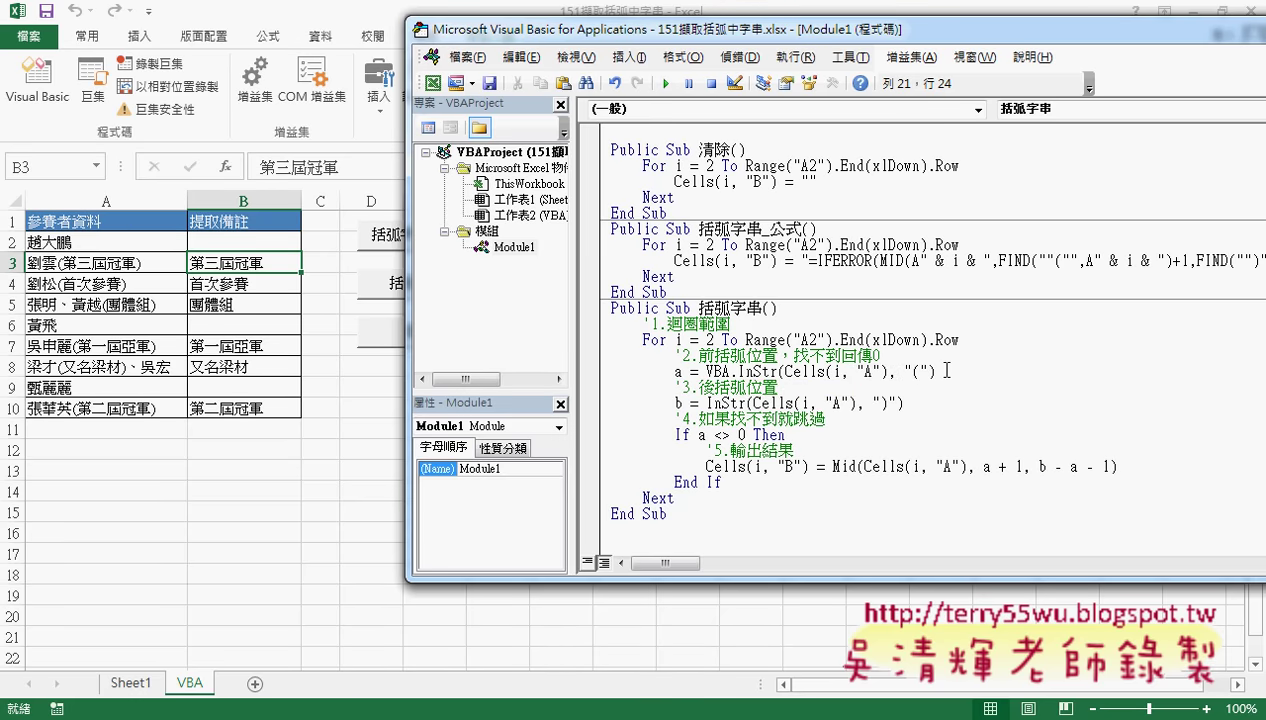
mouse_move(938, 372)
left_mouse_down()
mouse_move(675, 371)
mouse_move(907, 403)
left_mouse_up()
Compare the VBA. prefix with plain InStr on the b line, adding and then deleting a trial vba.
left_click_drag(737, 371, 706, 371)
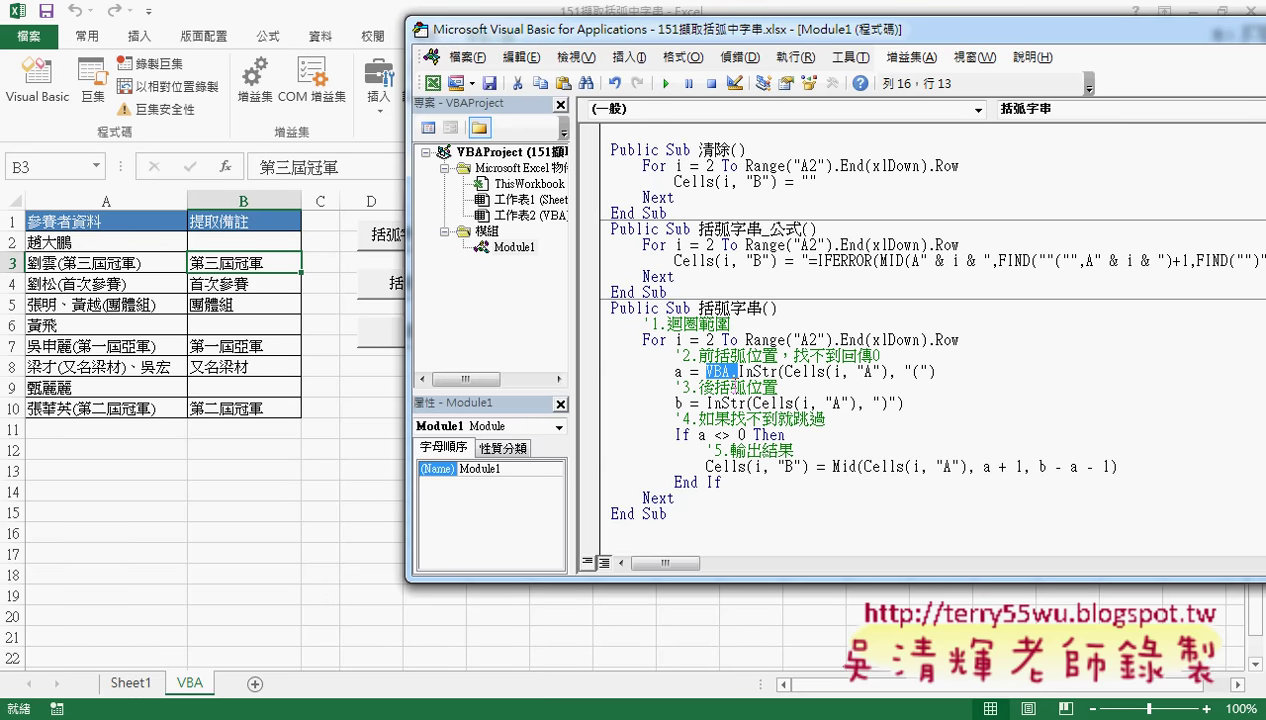
mouse_move(706, 403)
left_mouse_down()
mouse_move(745, 403)
mouse_move(738, 371)
left_mouse_up()
left_click(1025, 371)
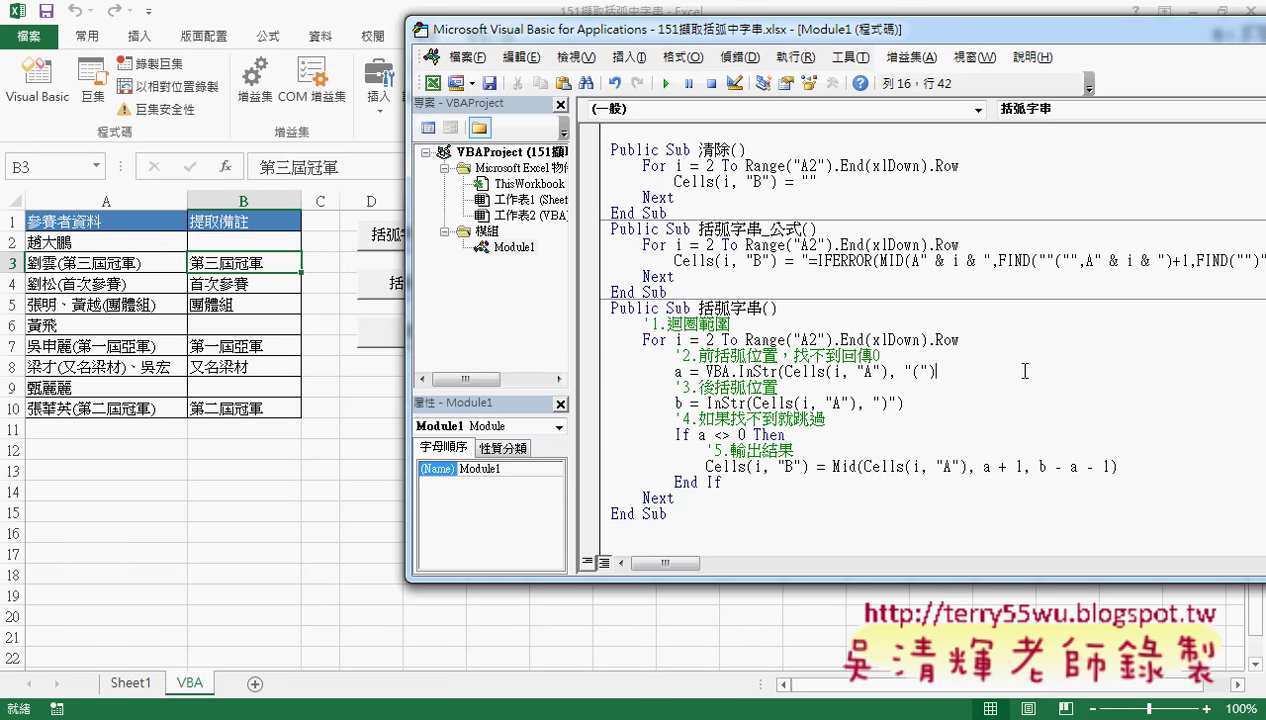
type(" vb")
type("a.")
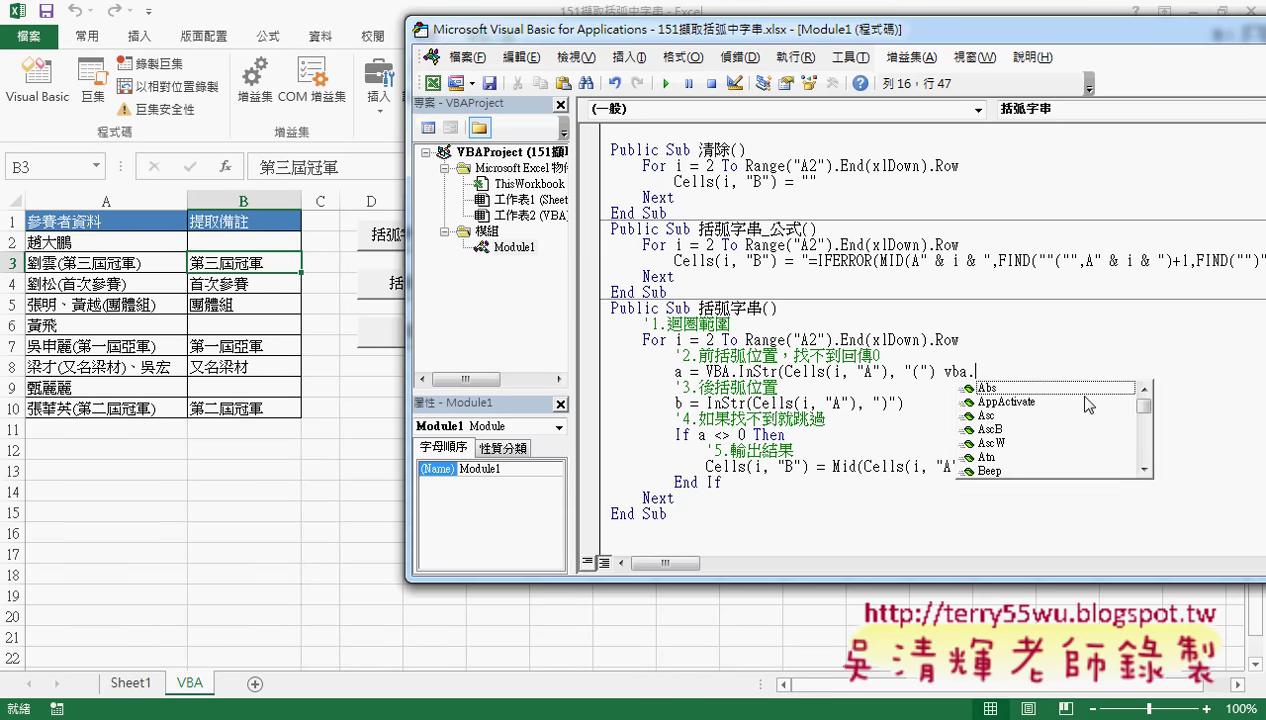
left_click_drag(1143, 405, 1143, 455)
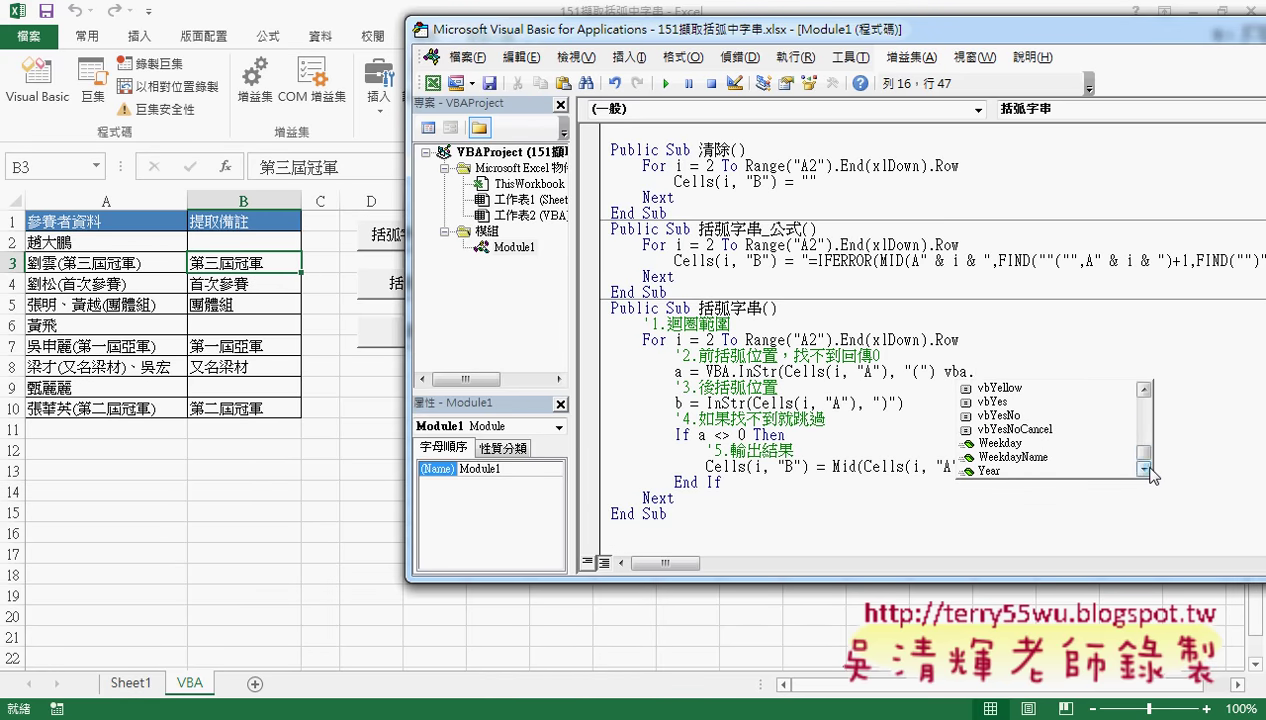
left_click_drag(975, 372, 944, 372)
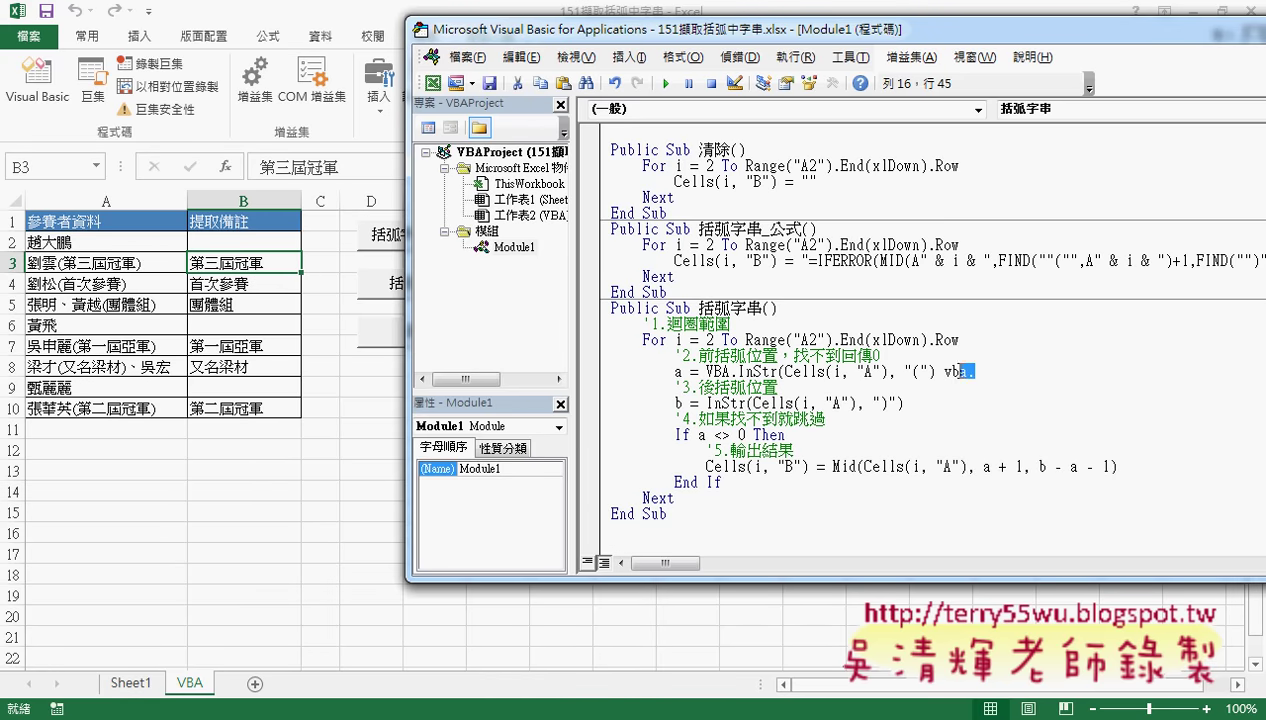
key("Delete")
left_click(937, 419)
Walk through variable b, the If a <> 0 Then condition, the Cells(i, "B") target and Mid.
left_click_drag(706, 403, 742, 403)
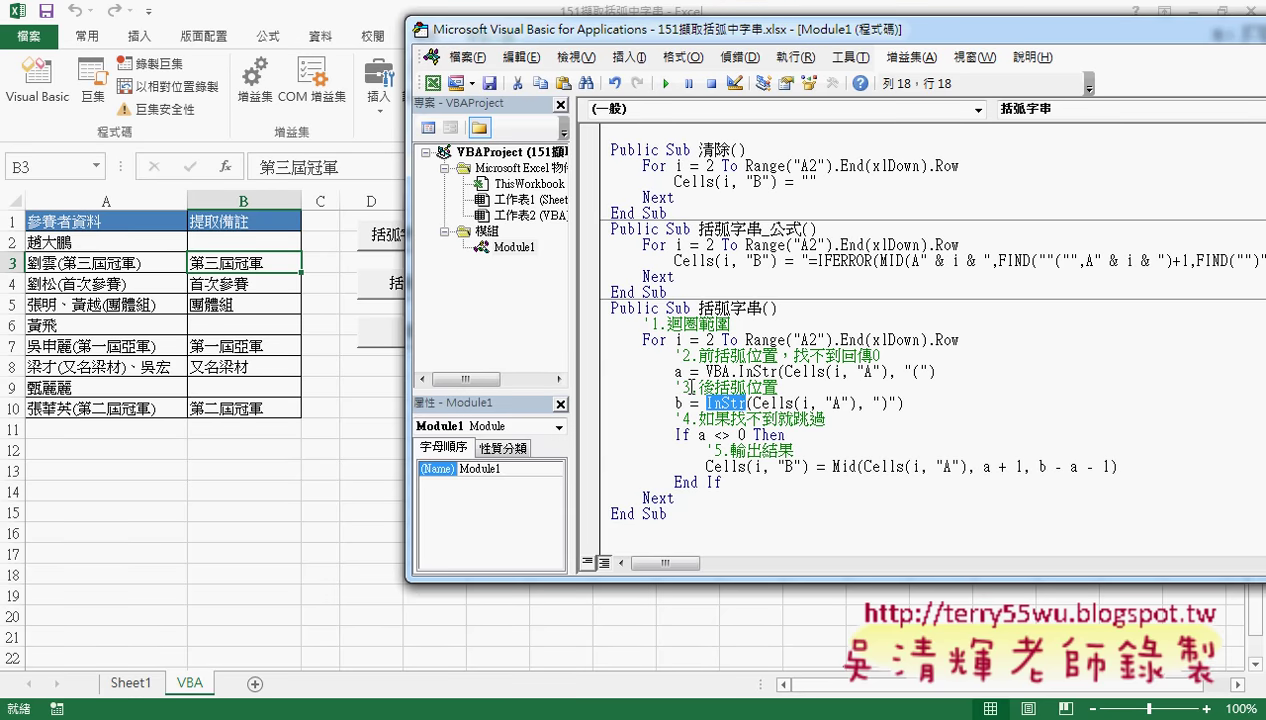
left_click(677, 371)
double_click(678, 403)
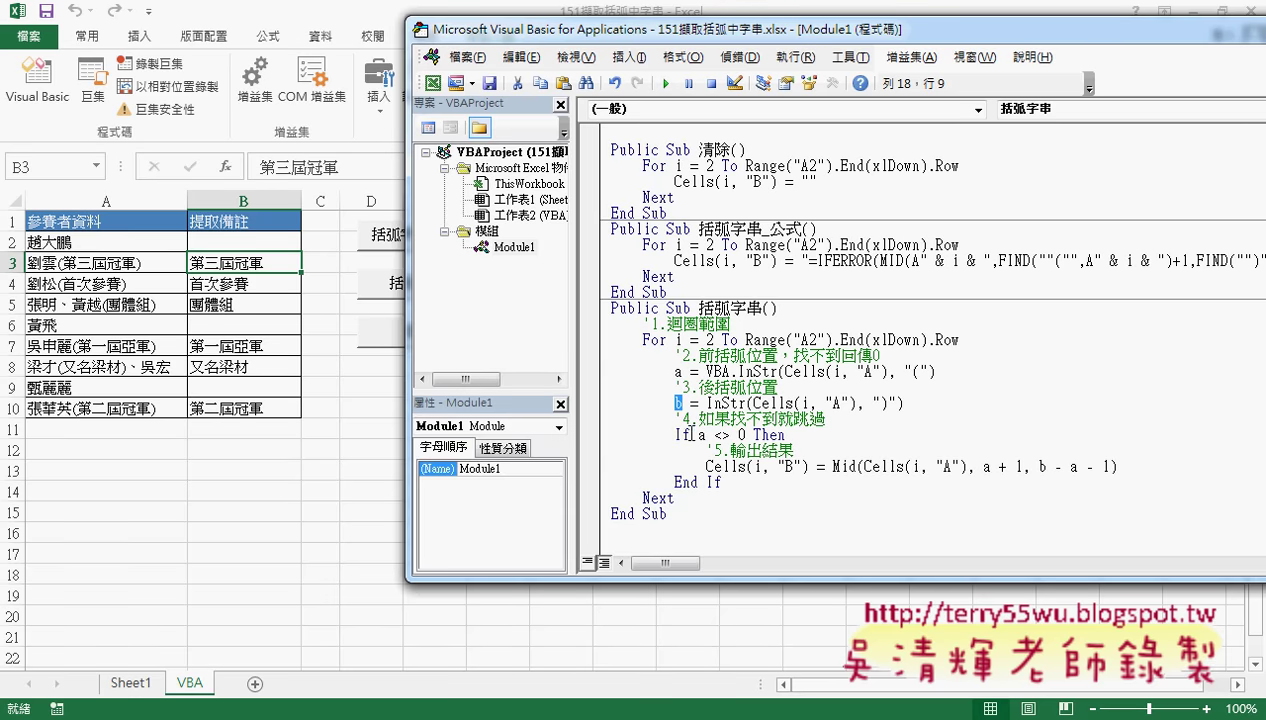
double_click(682, 434)
left_click_drag(754, 434, 786, 434)
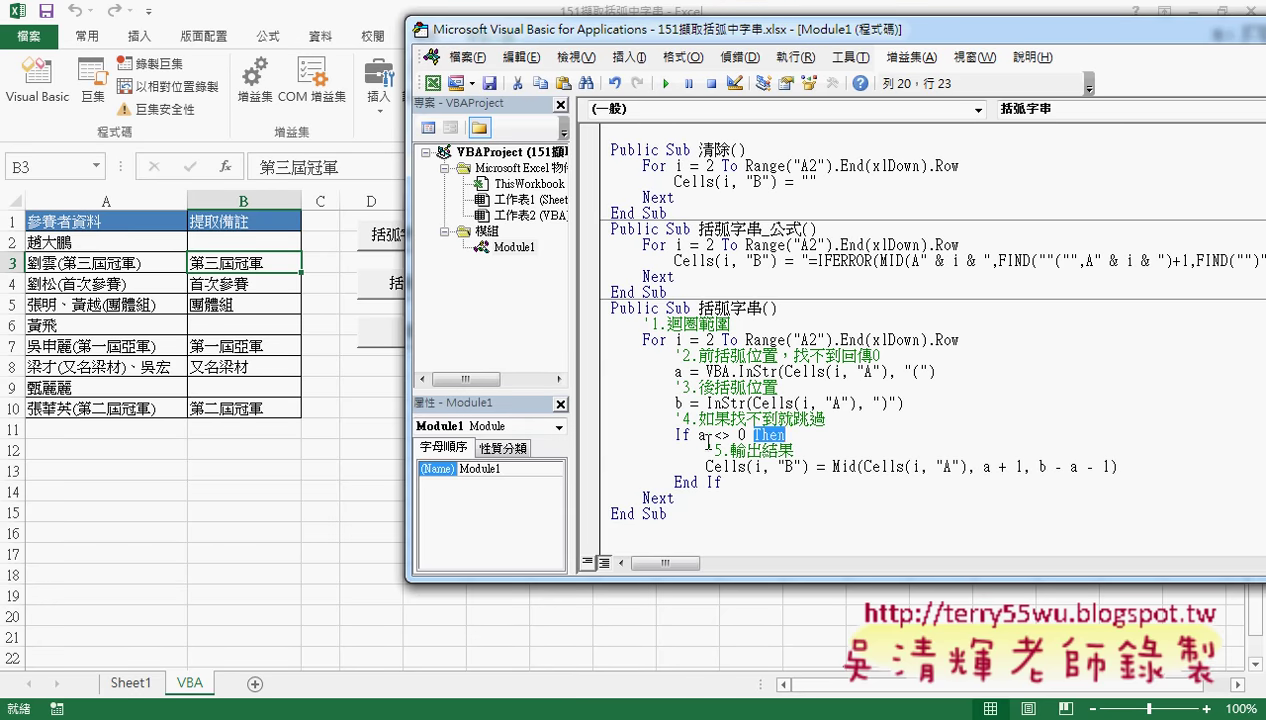
left_click_drag(698, 436, 745, 436)
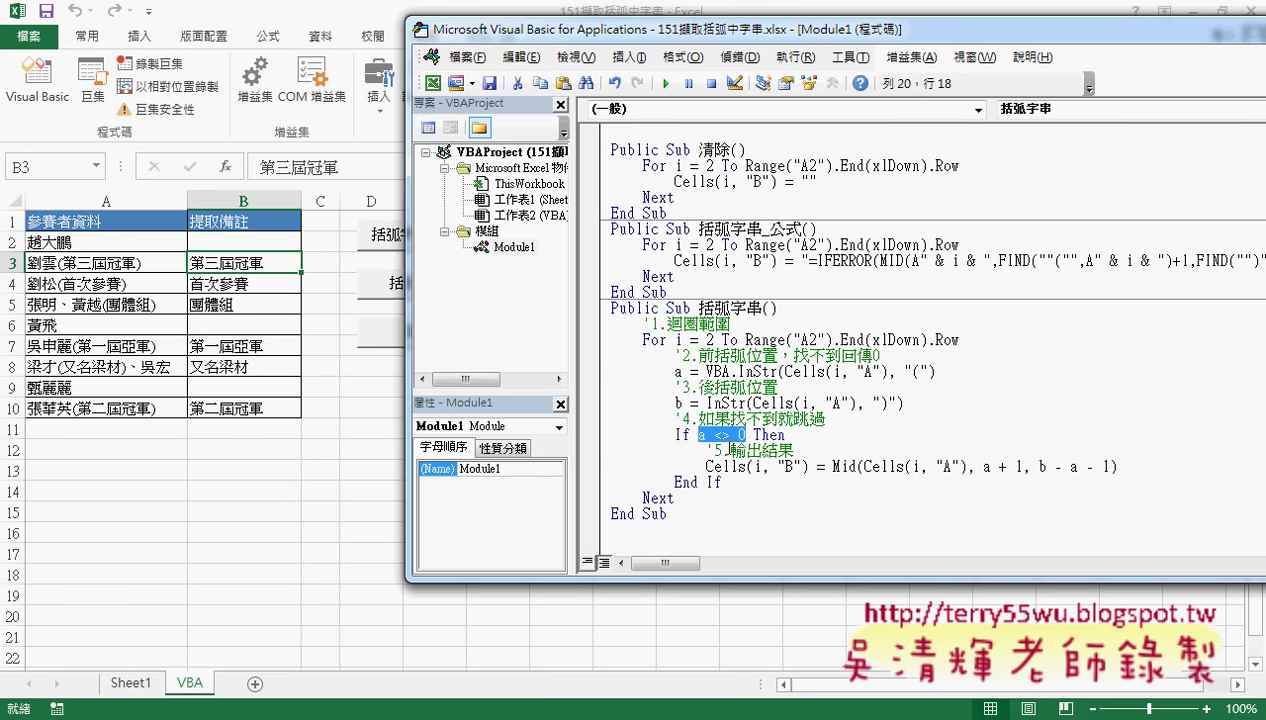
left_click(806, 466)
left_click_drag(738, 466, 706, 466)
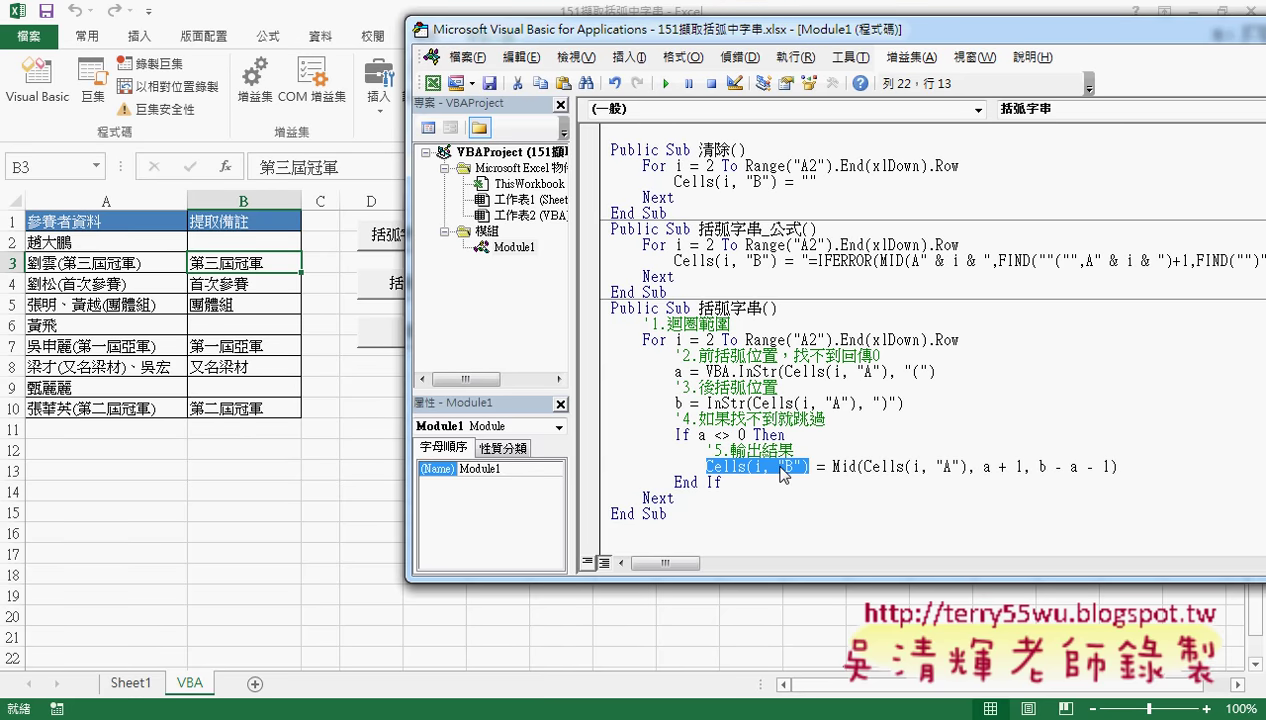
left_click_drag(832, 468, 857, 469)
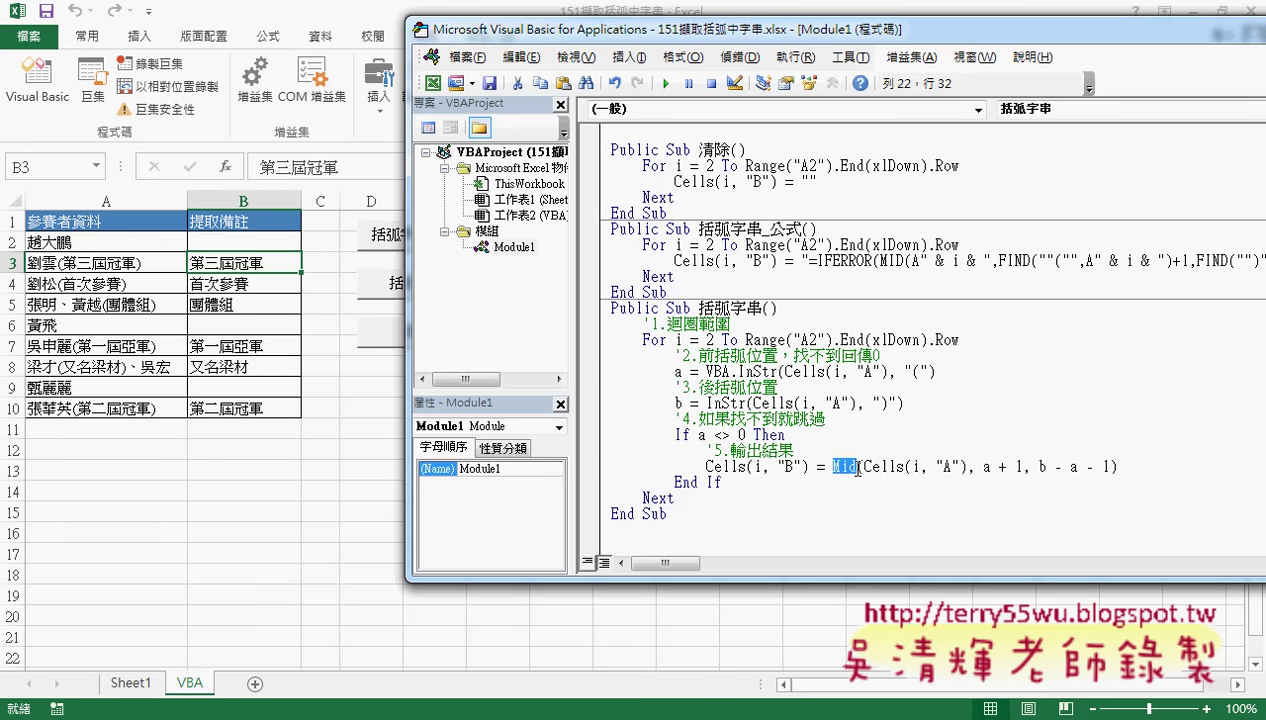
Retype the Mid arguments as Cells(i,"A"), a+1, b-a-1.
left_click_drag(858, 467, 1165, 472)
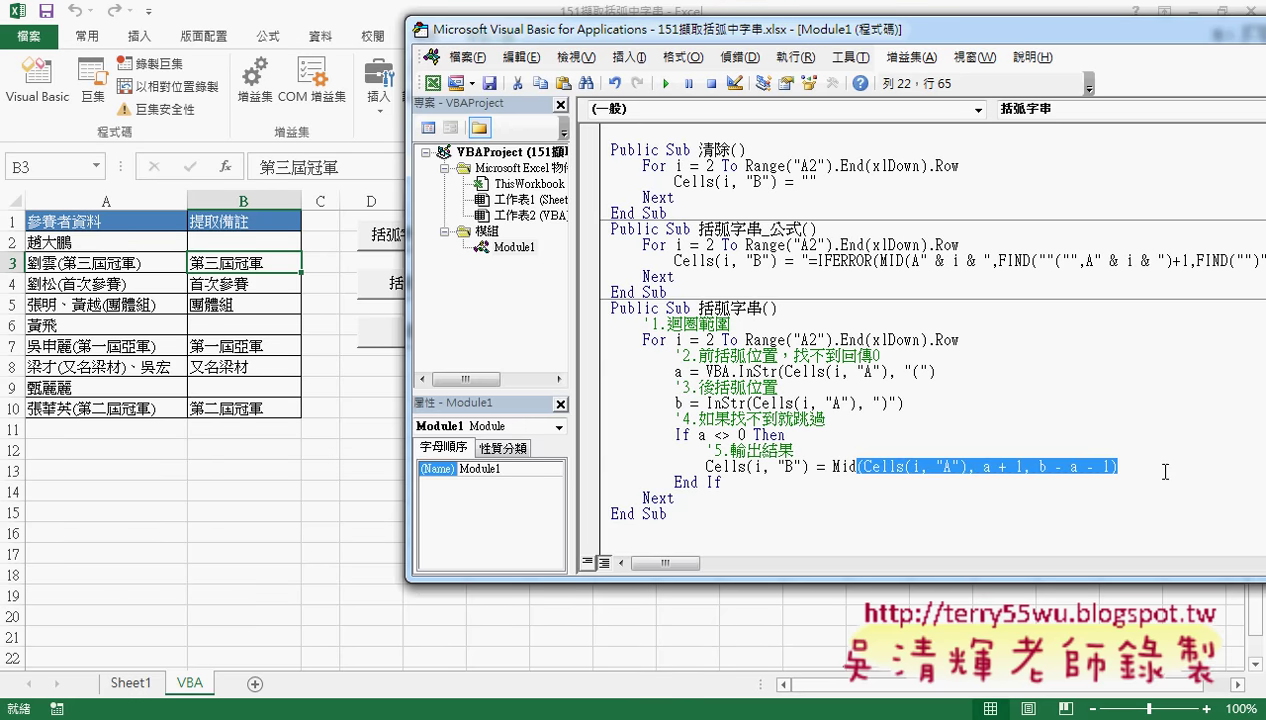
type("(i, \"B\") = Mid(")
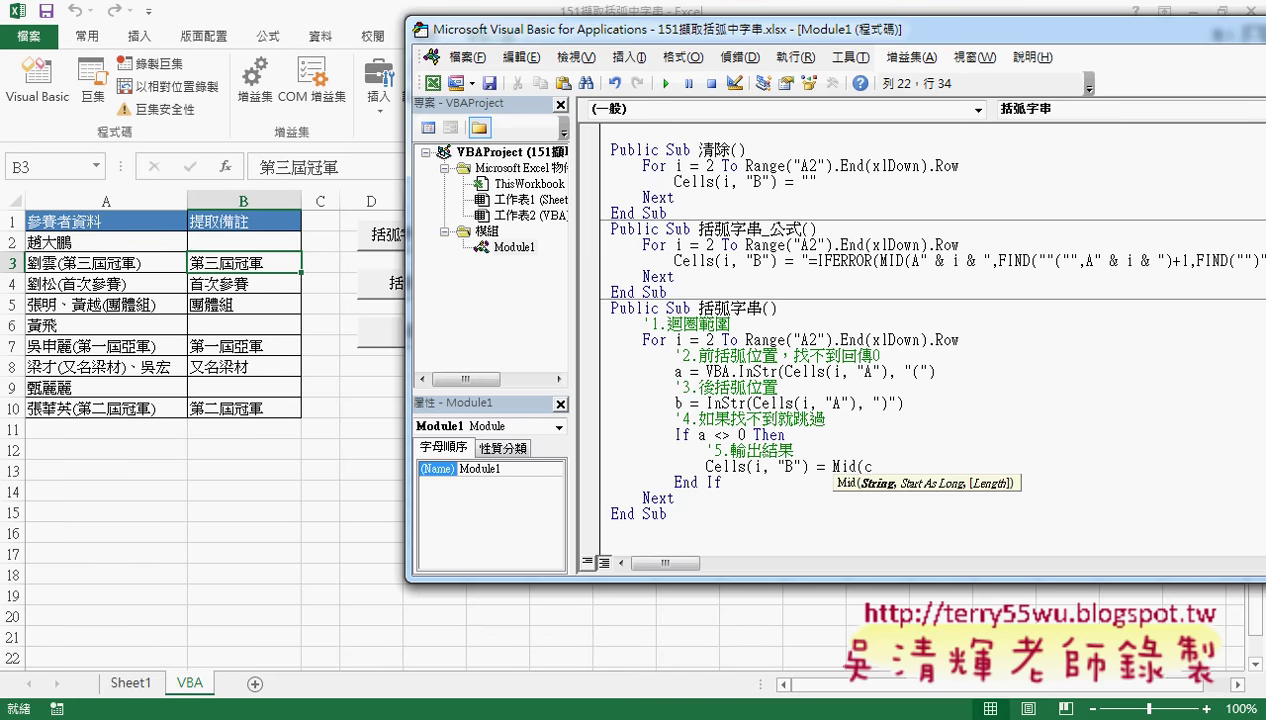
type("cells")
type("(i,")
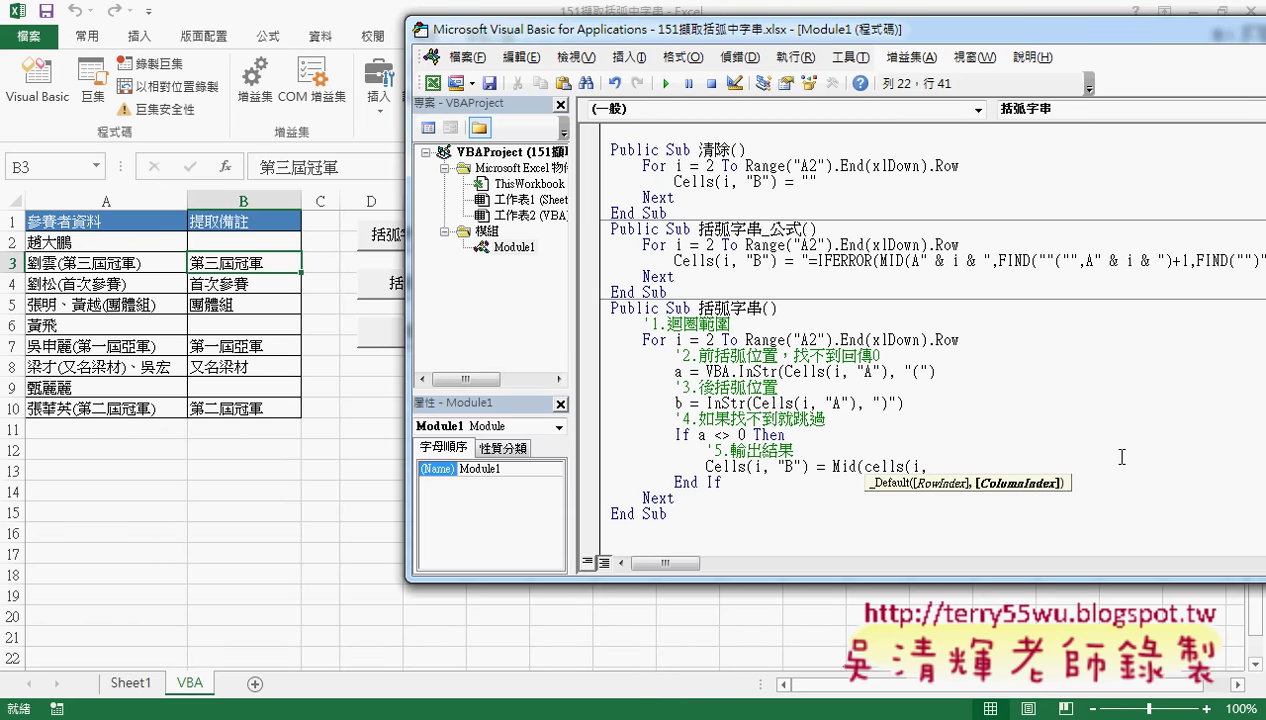
type("\"A")
type("\")")
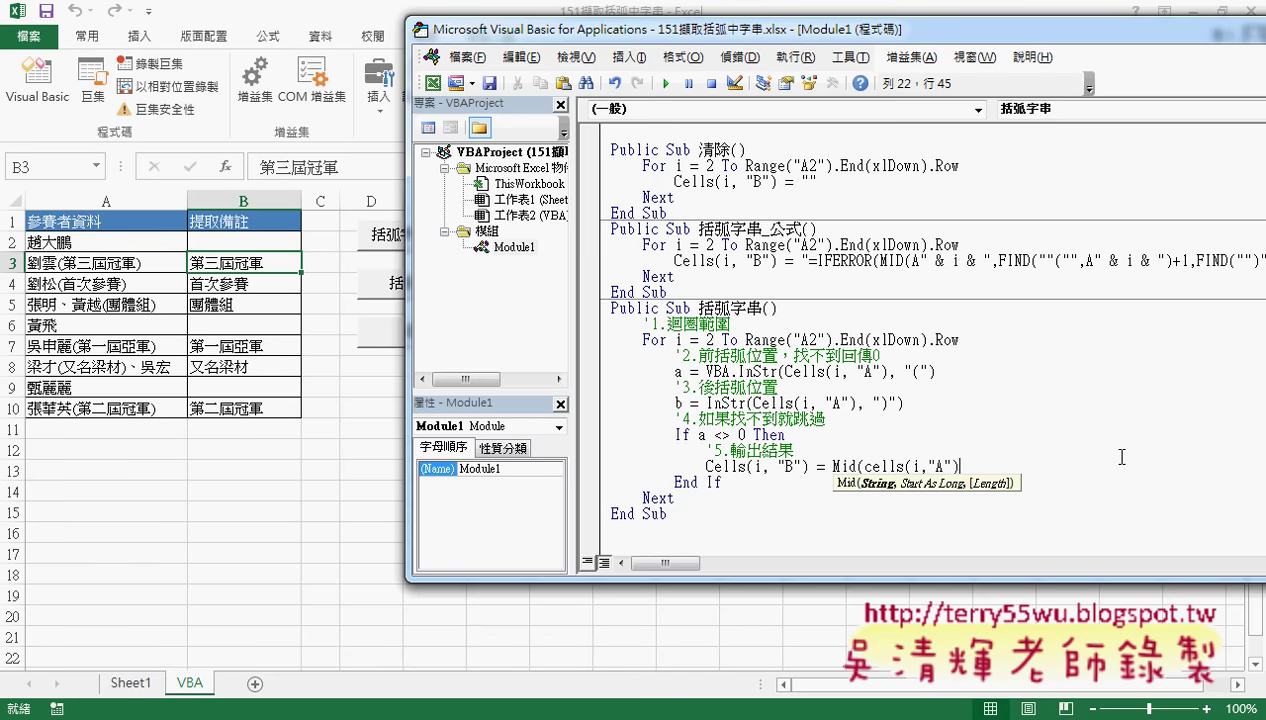
type(",")
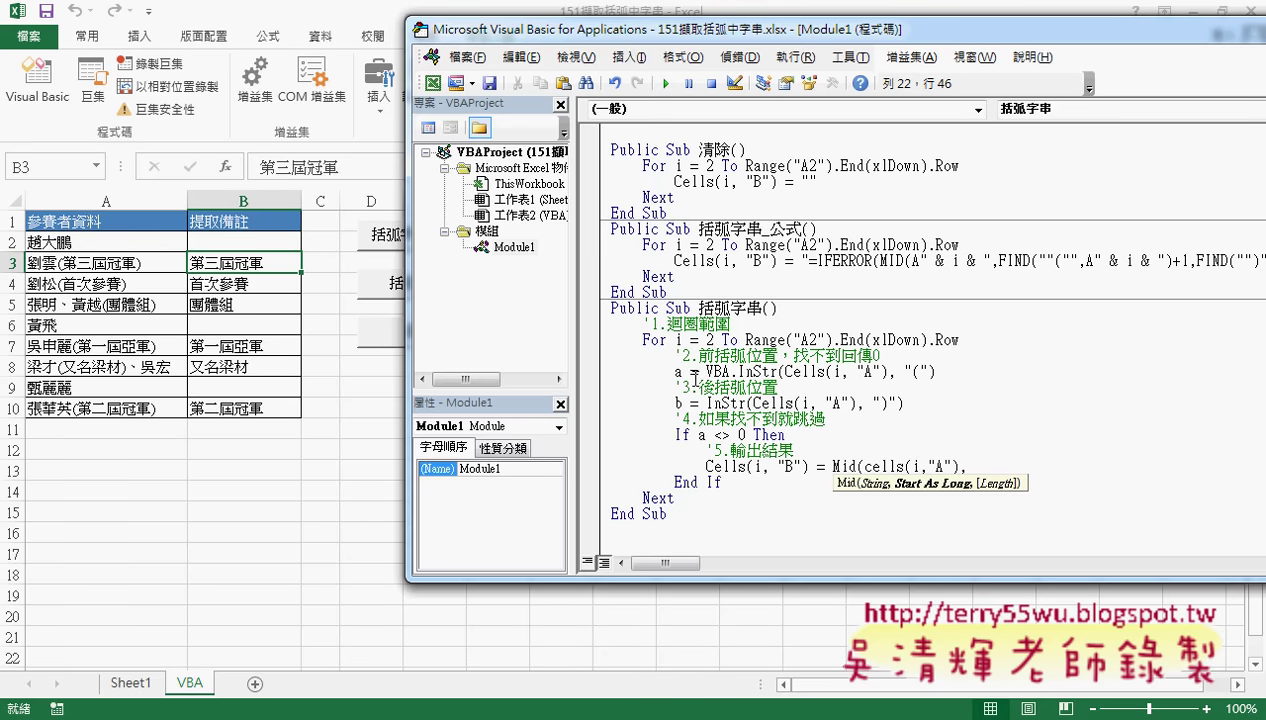
type("a+")
type("1")
type(",")
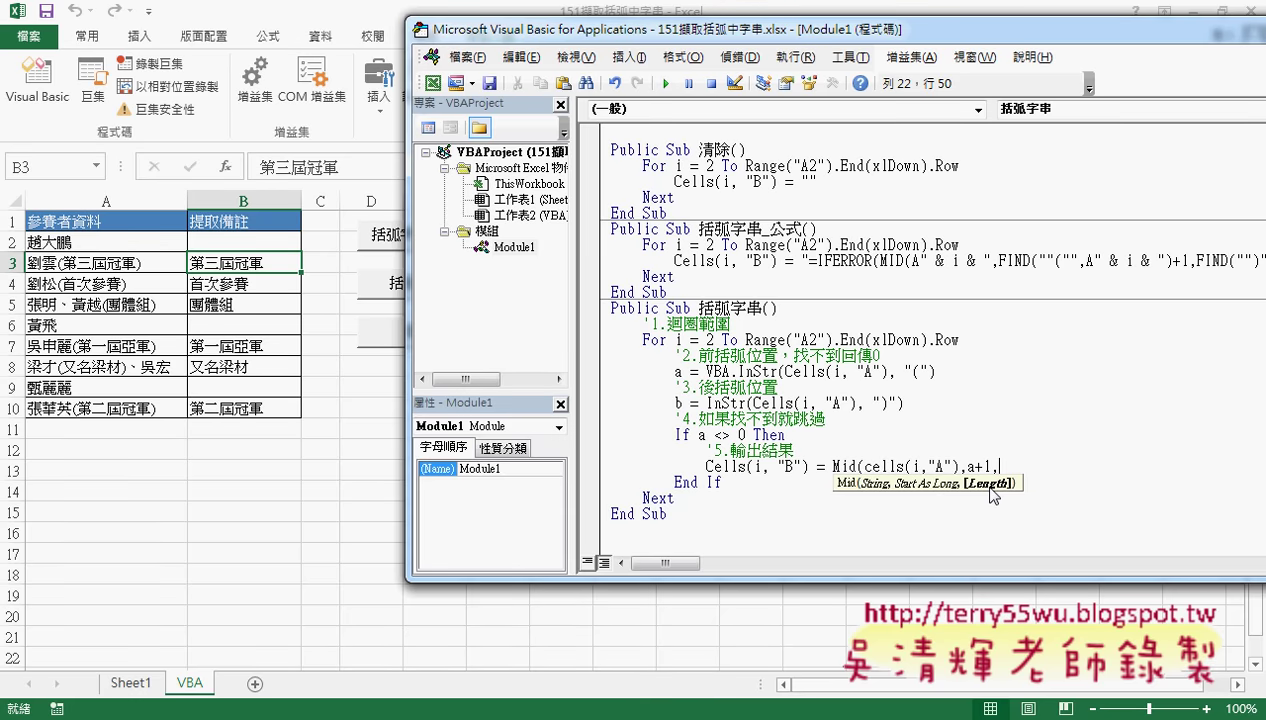
type("b-")
type("a-")
type("1")
Close the Mid call with ) so the Cells(i, "B") output line auto-formats.
type(")")
left_click(1007, 499)
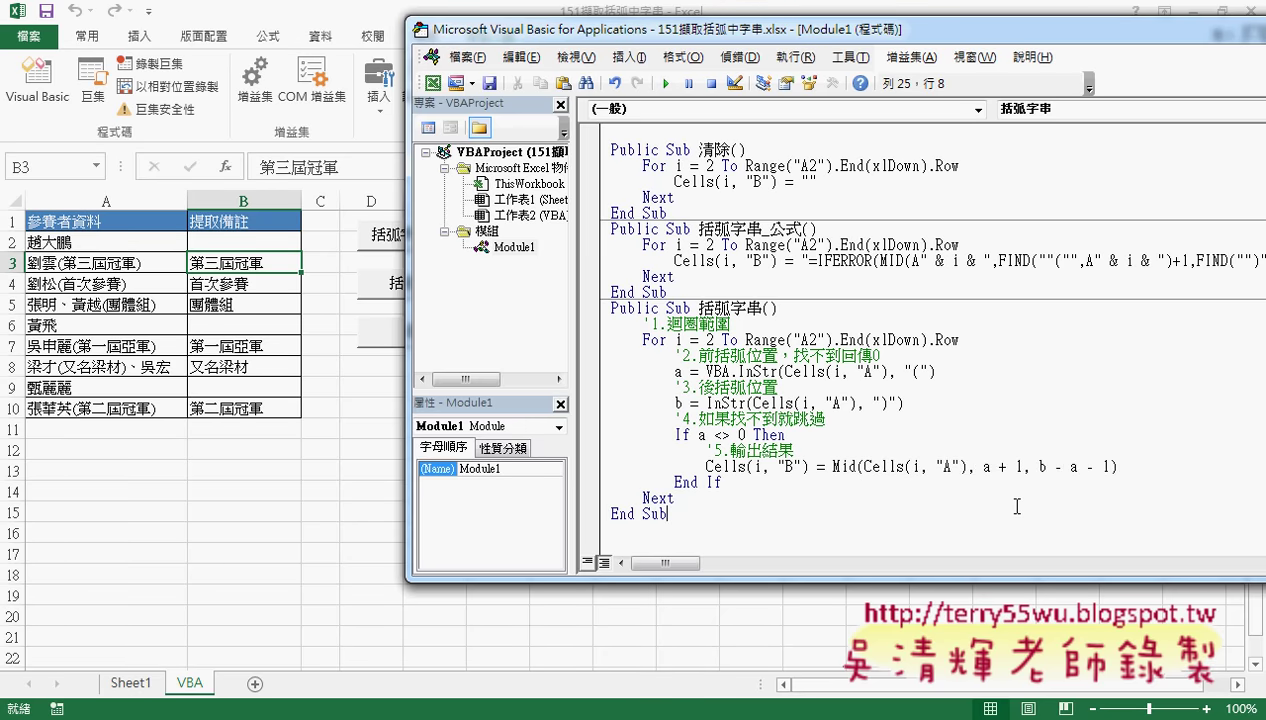
left_click_drag(808, 466, 706, 468)
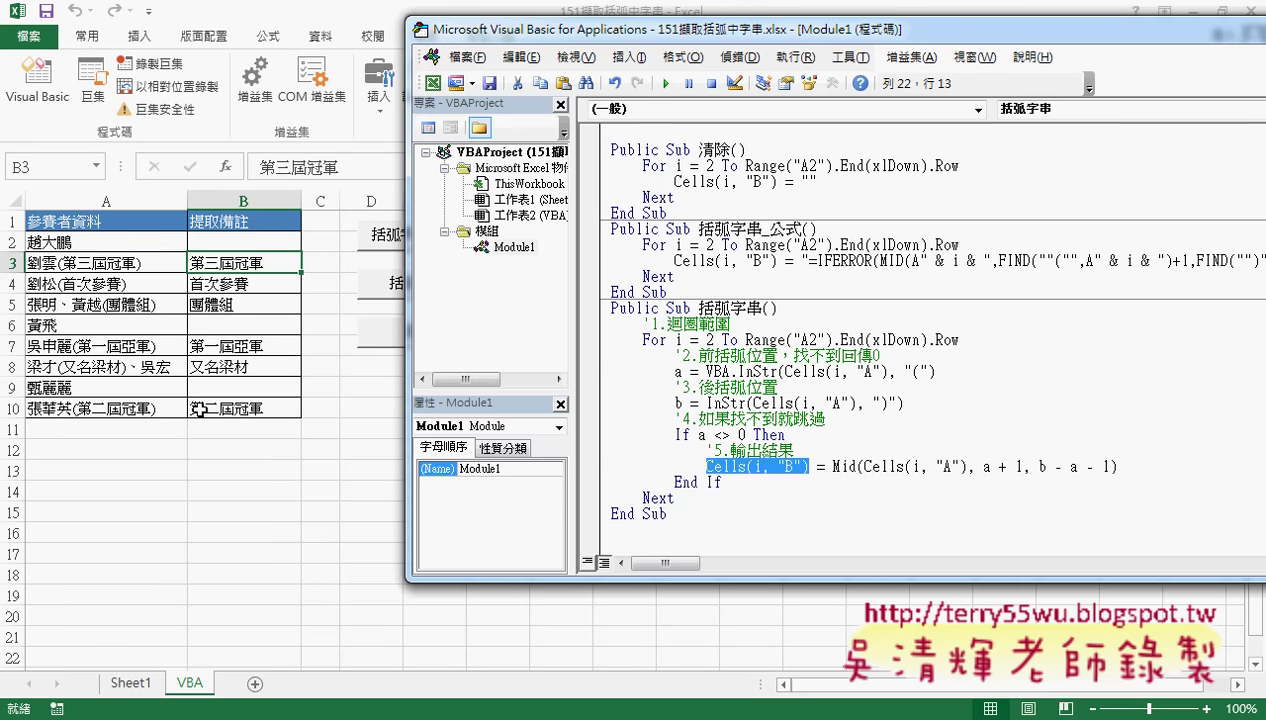
left_click(860, 466)
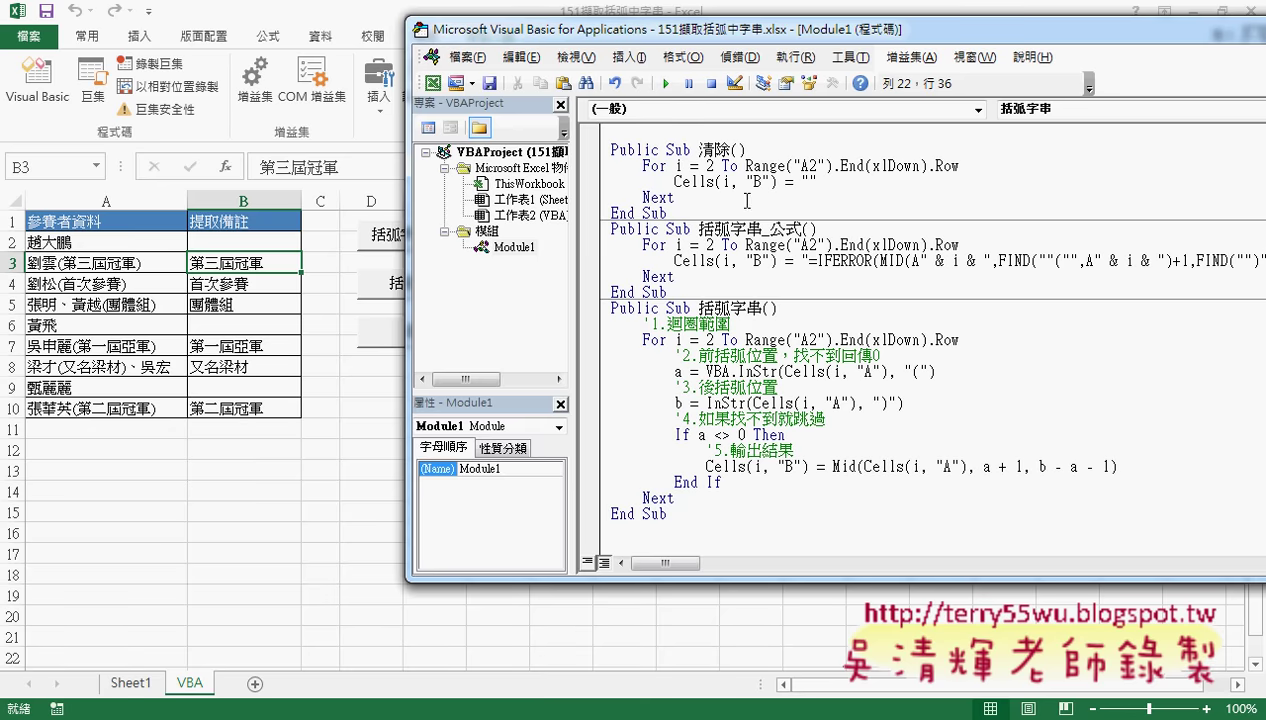
Run the 清除 macro to empty column B and set a breakpoint on If a <> 0 Then.
left_click(740, 167)
left_click(665, 83)
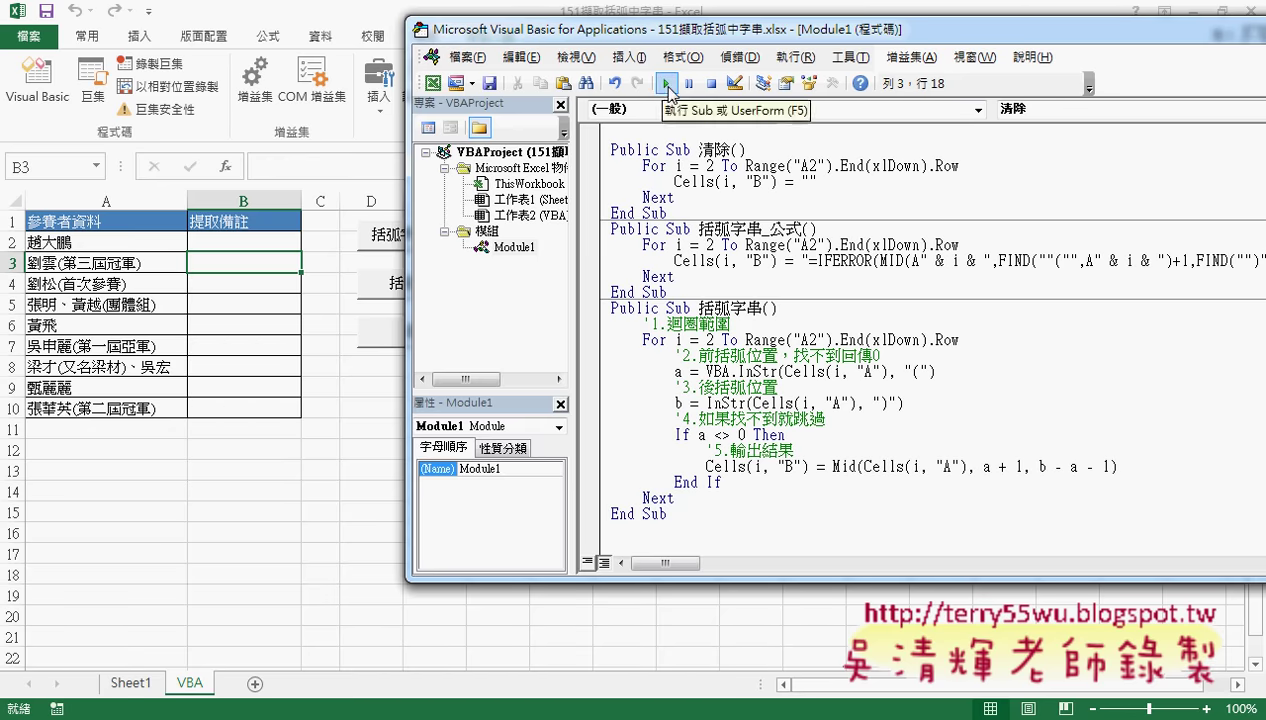
left_click(596, 434)
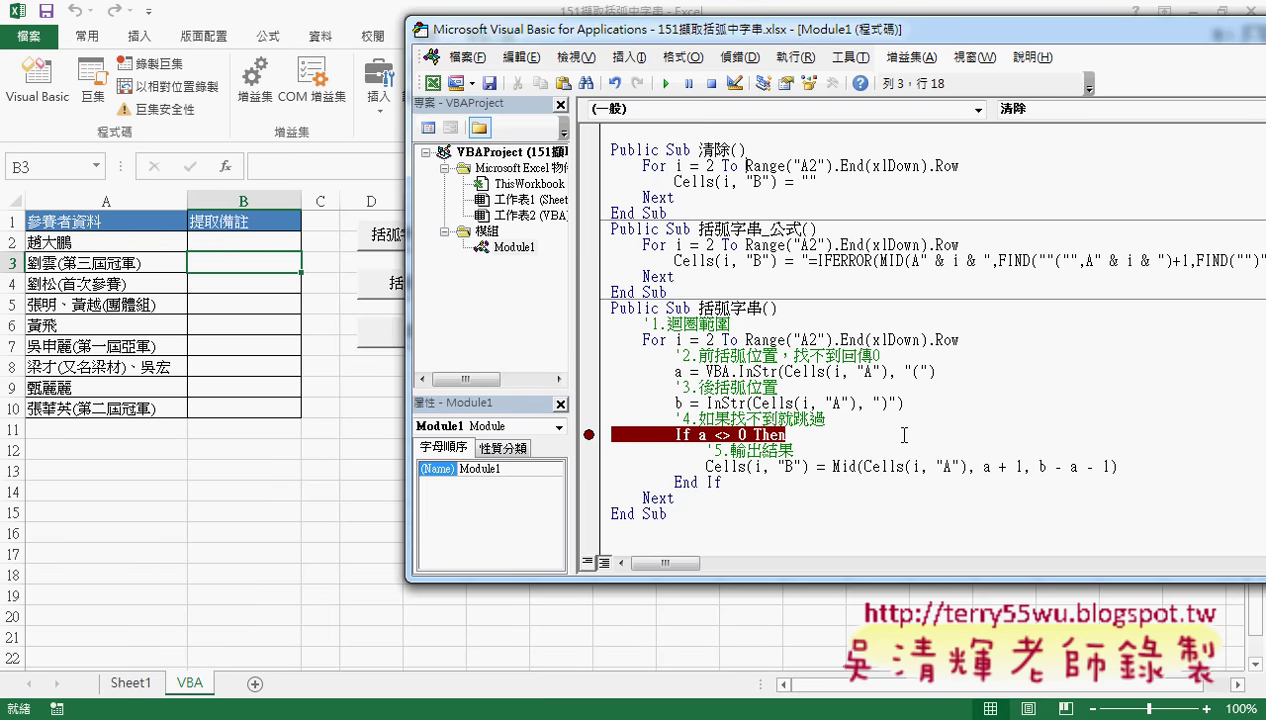
left_click(666, 89)
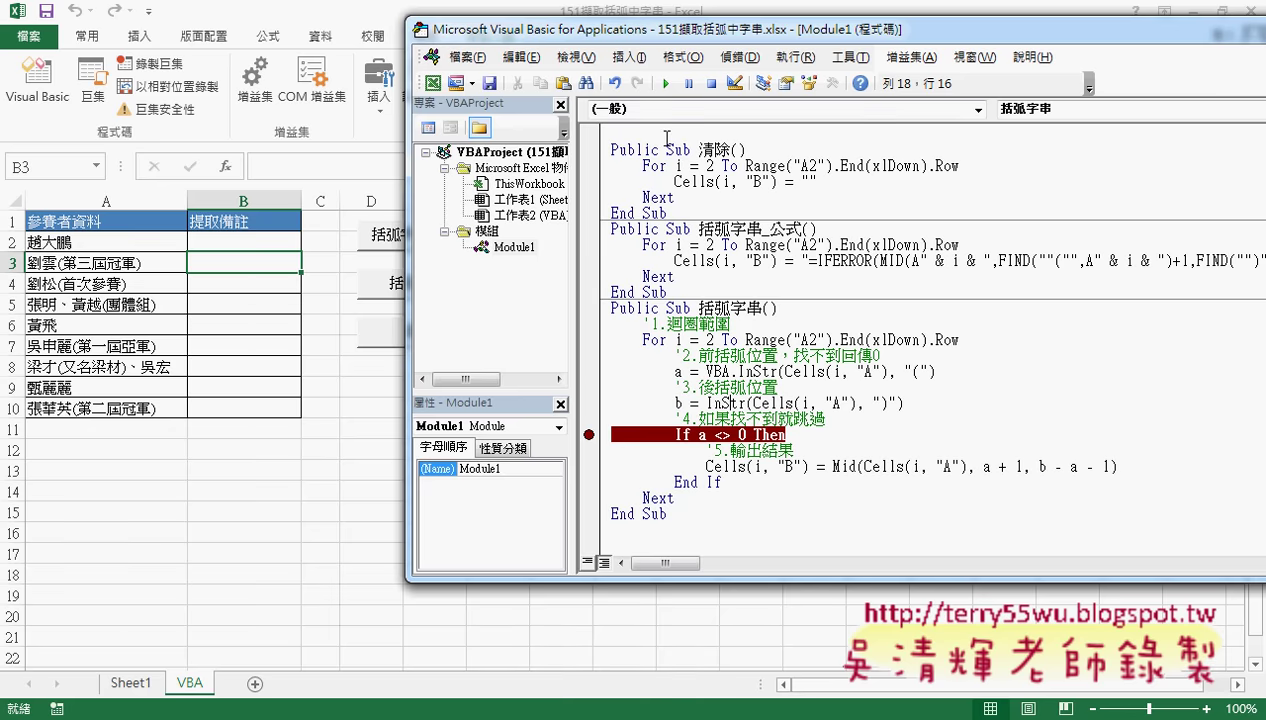
Run 括弧字串 to the breakpoint, inspect a and b, and step on to Next.
left_click(666, 83)
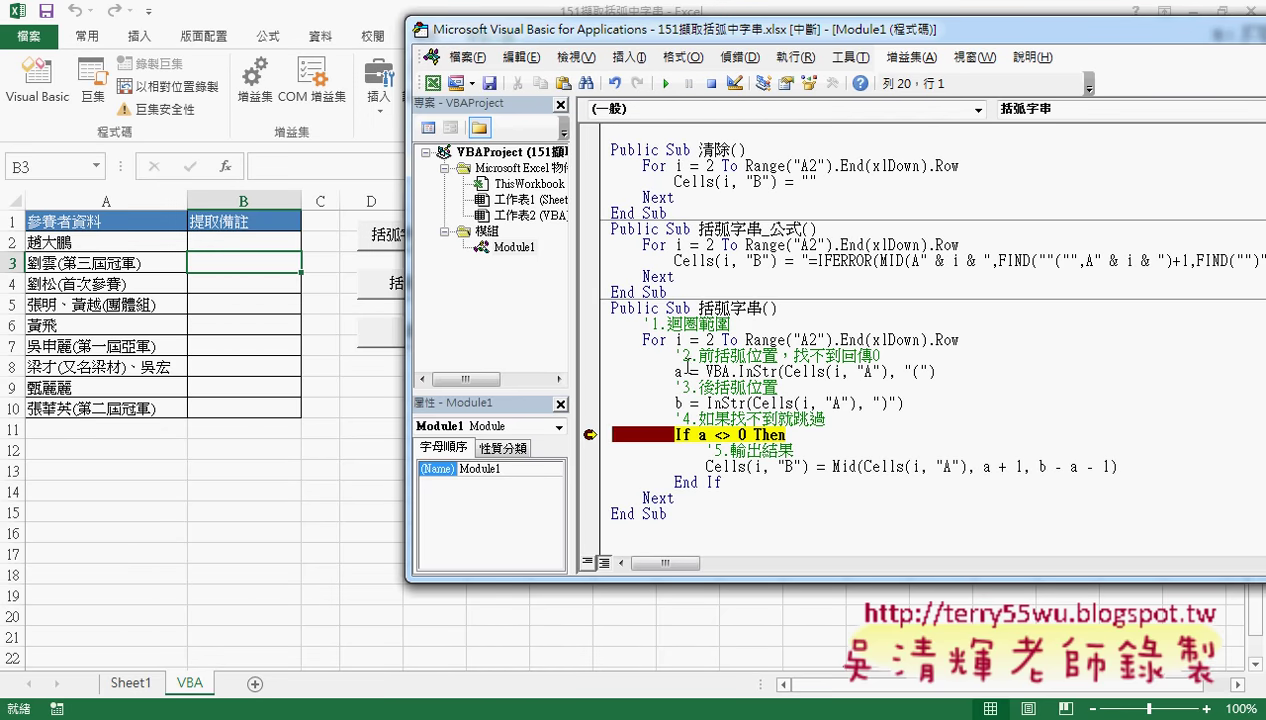
mouse_move(679, 372)
mouse_move(679, 403)
mouse_move(700, 435)
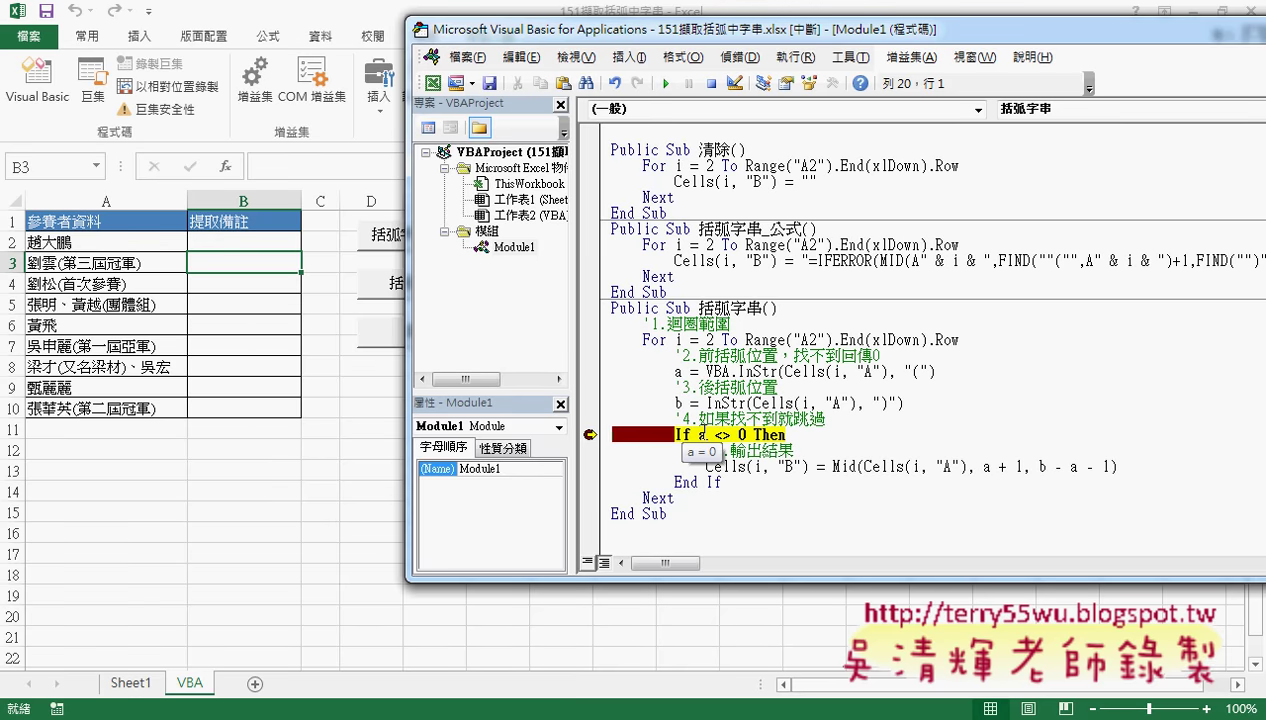
key("F8")
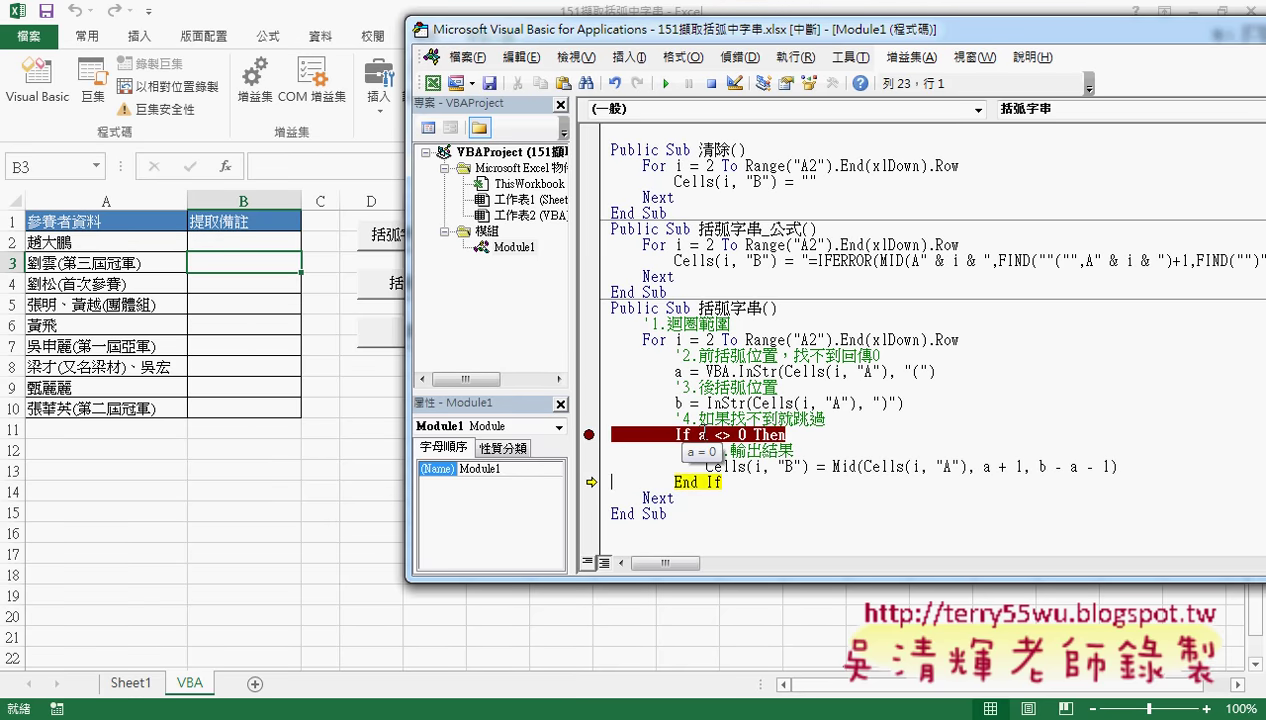
key("F8")
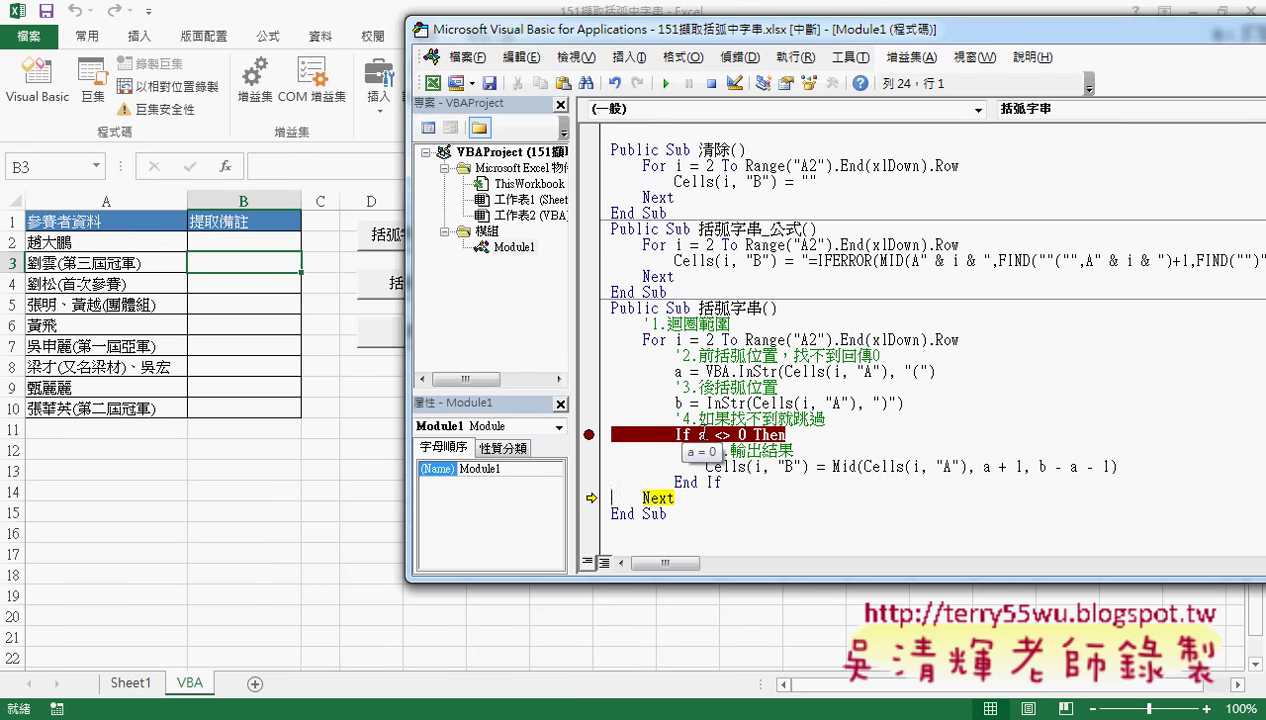
Step through the row 3 iteration with F8 until B3 receives 第三屆冠軍.
key("F8")
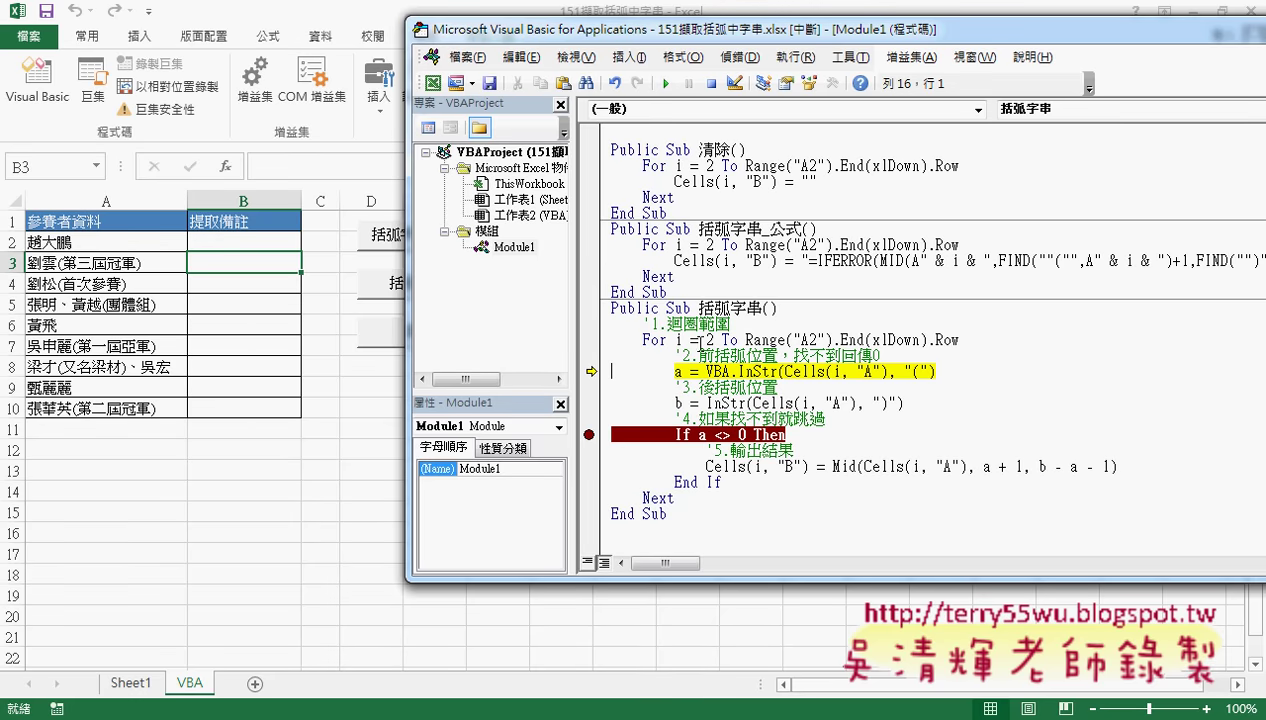
mouse_move(680, 341)
key("F8")
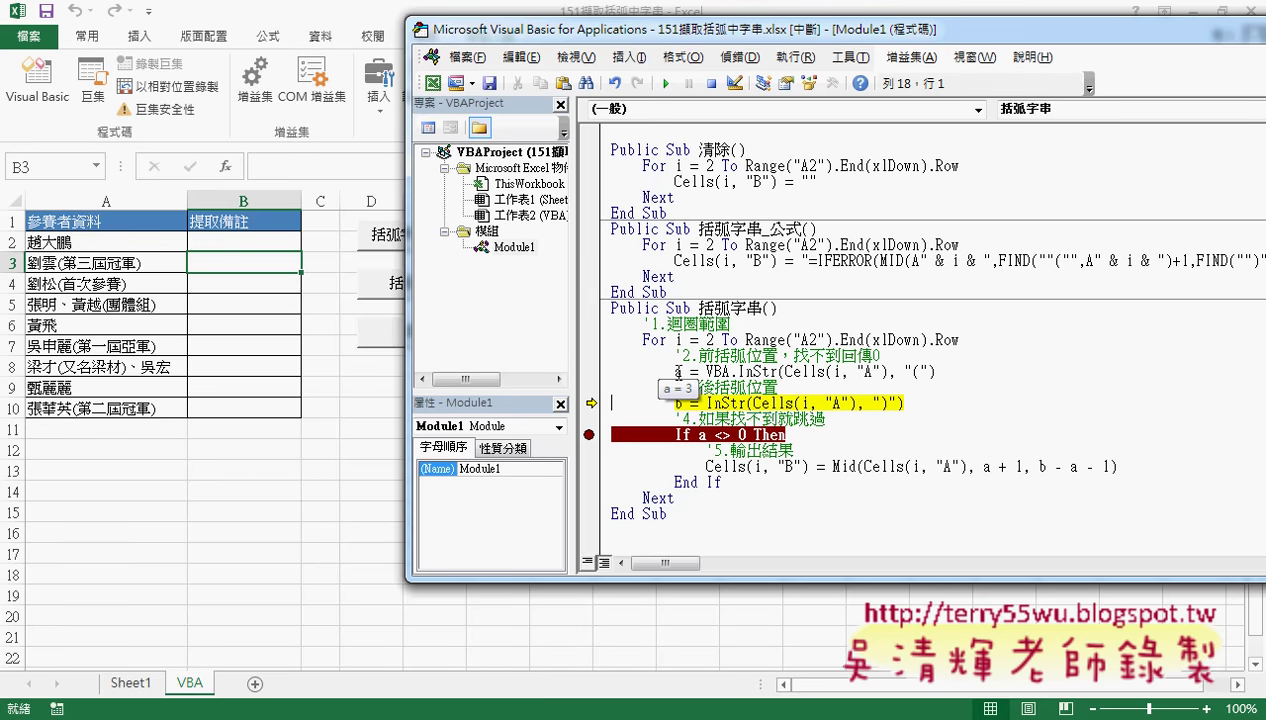
key("F8")
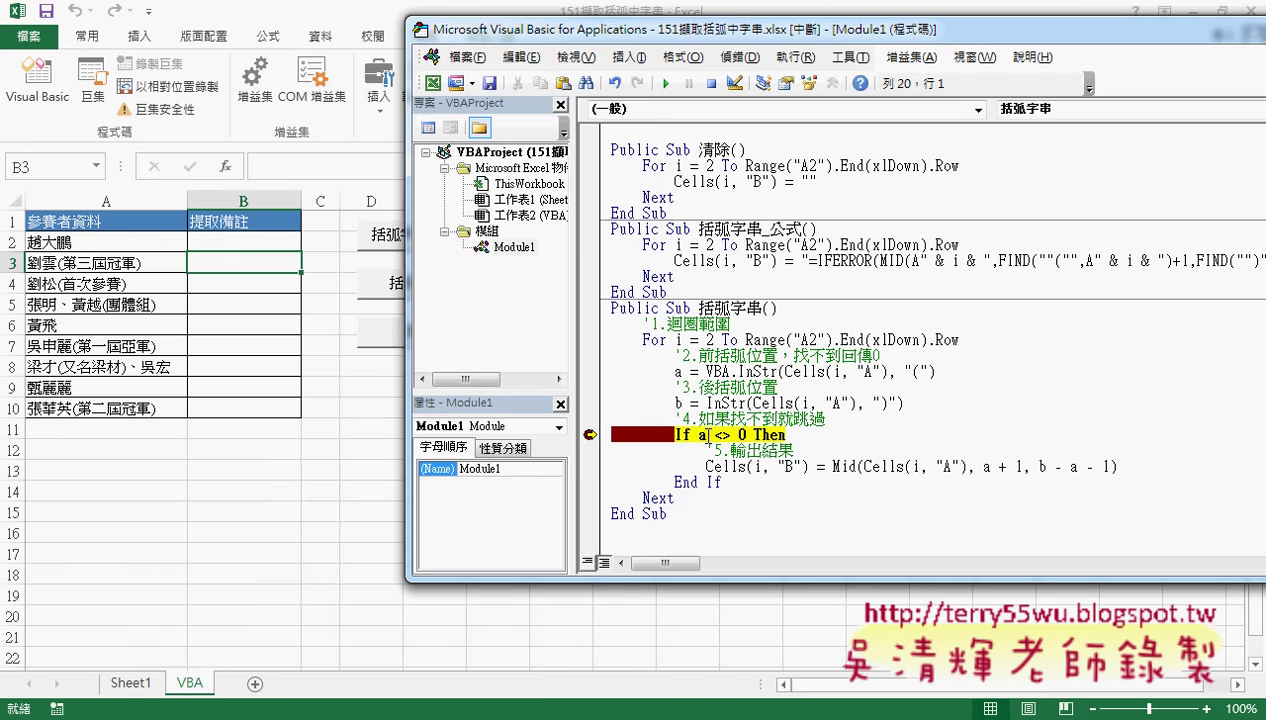
key("F8")
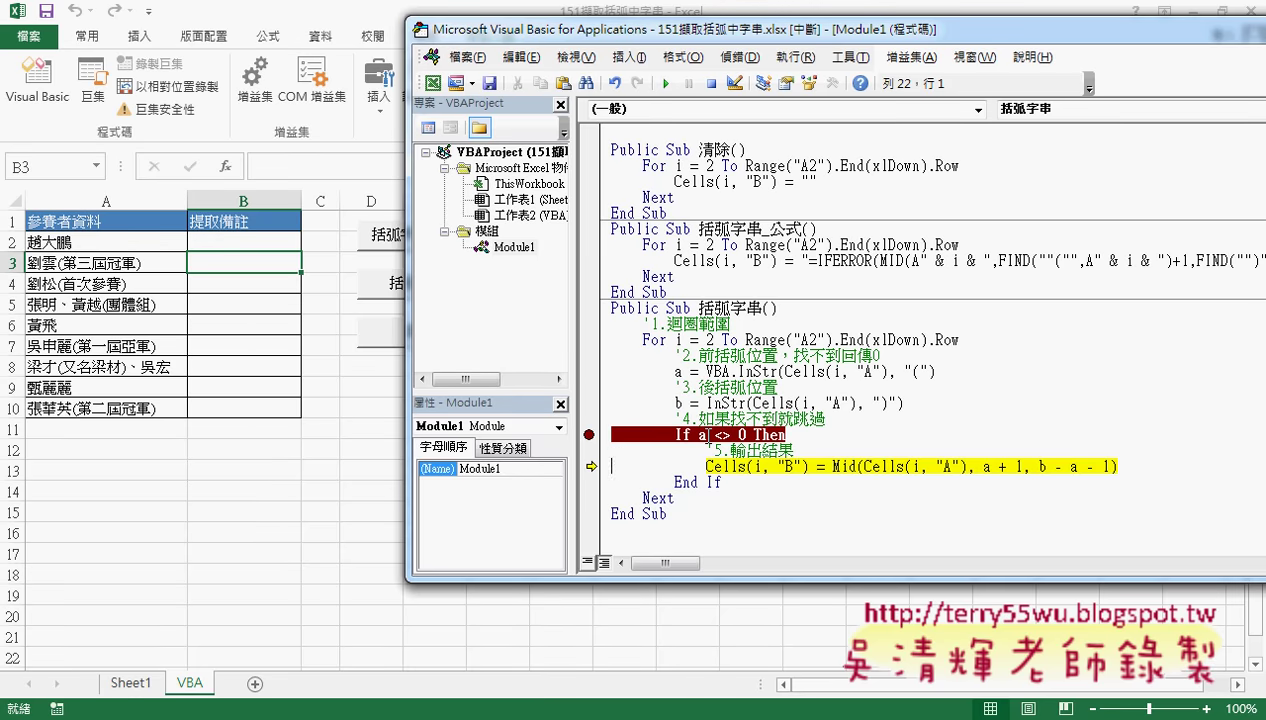
left_click_drag(838, 466, 1118, 466)
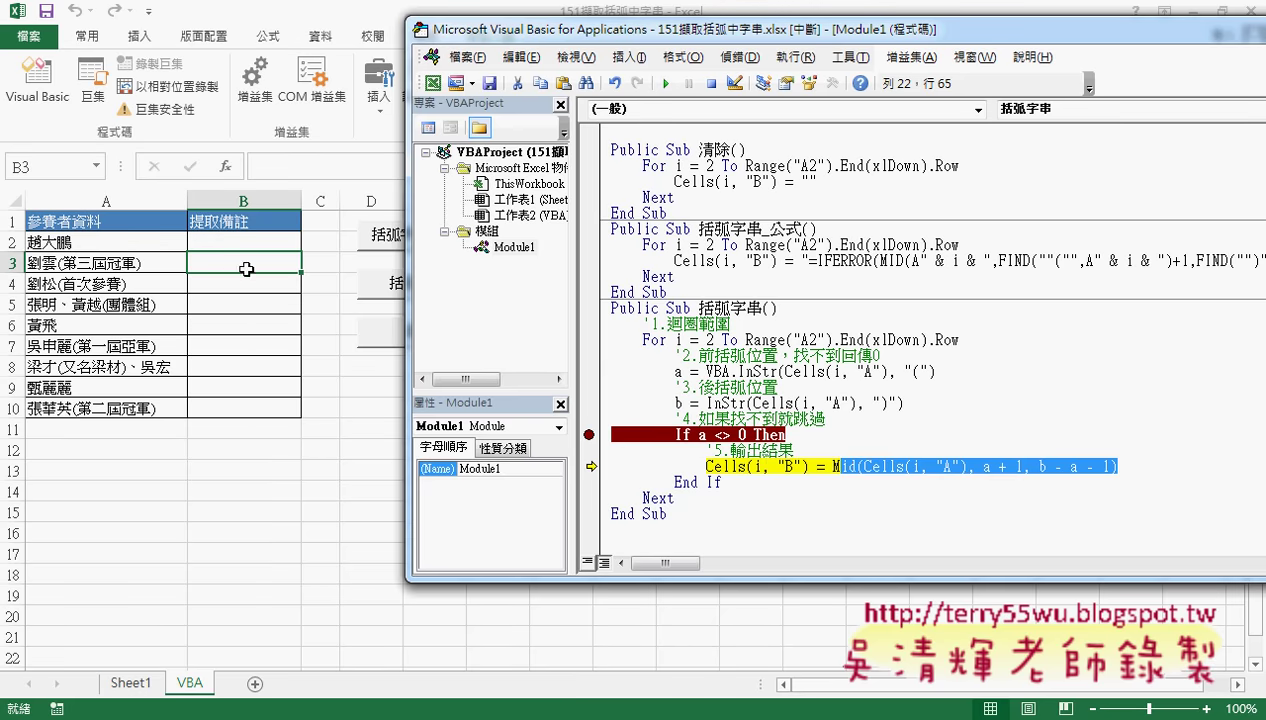
mouse_move(758, 466)
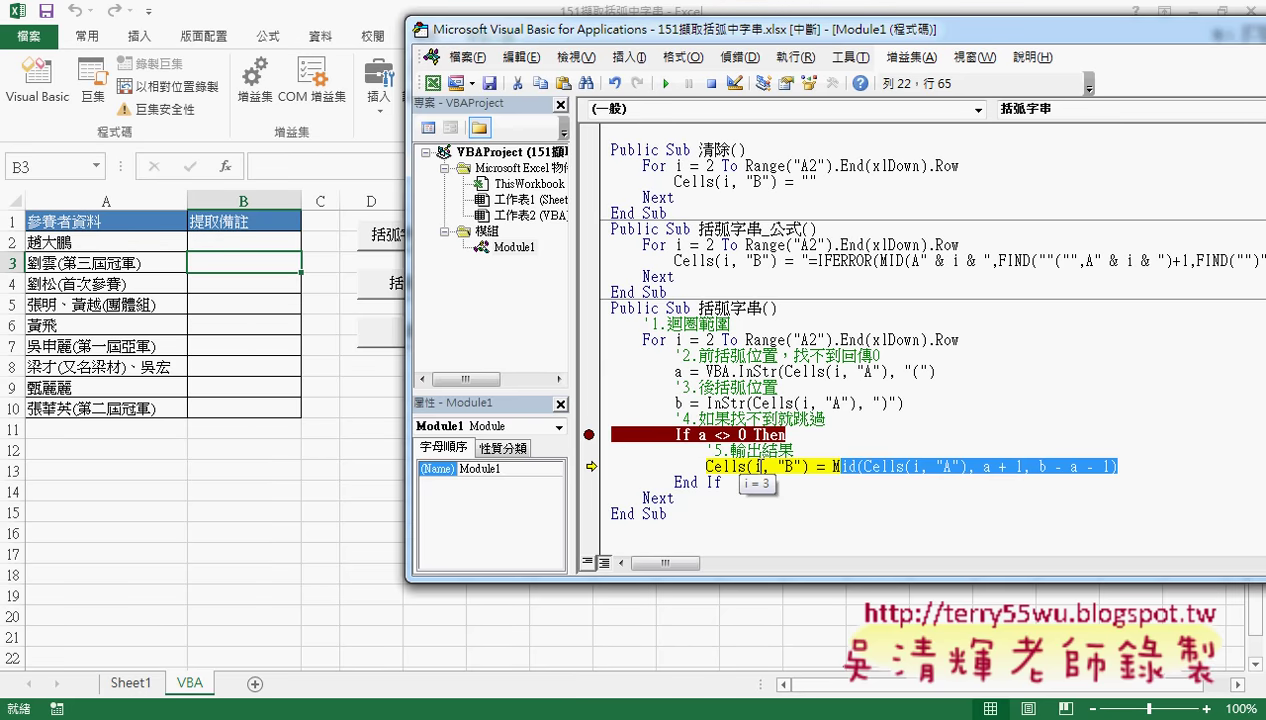
key("F8")
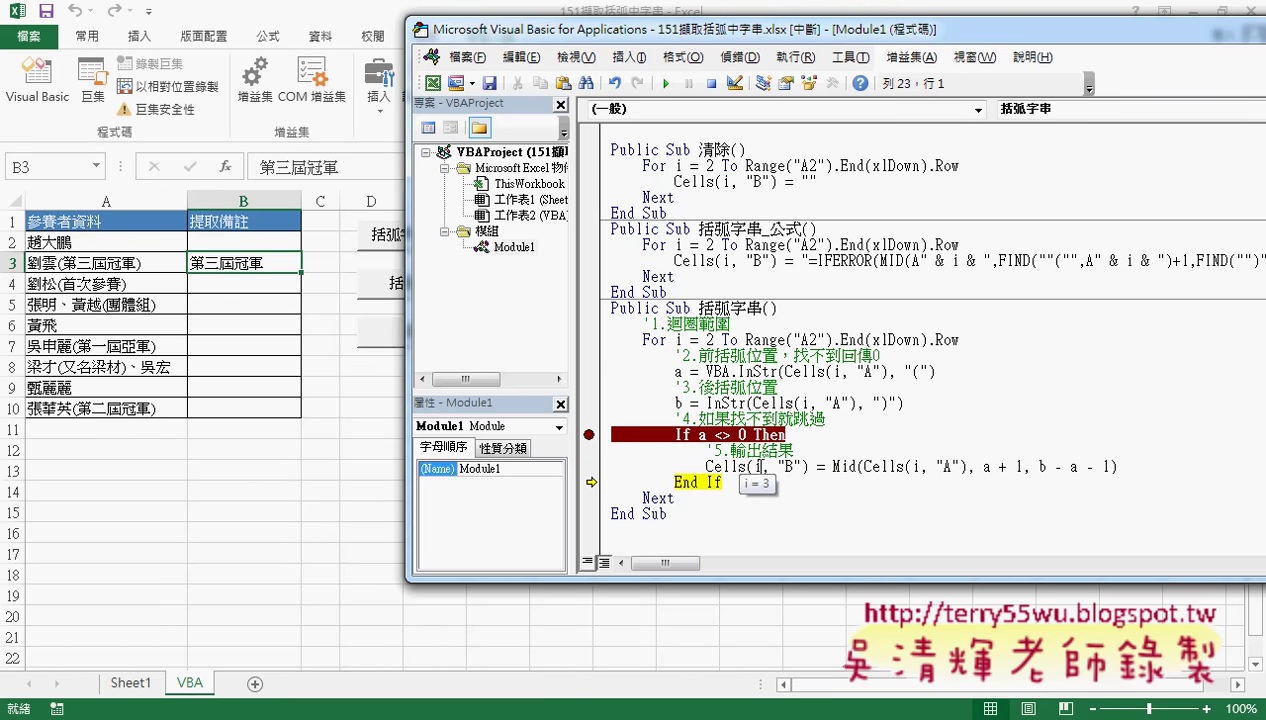
key("F8")
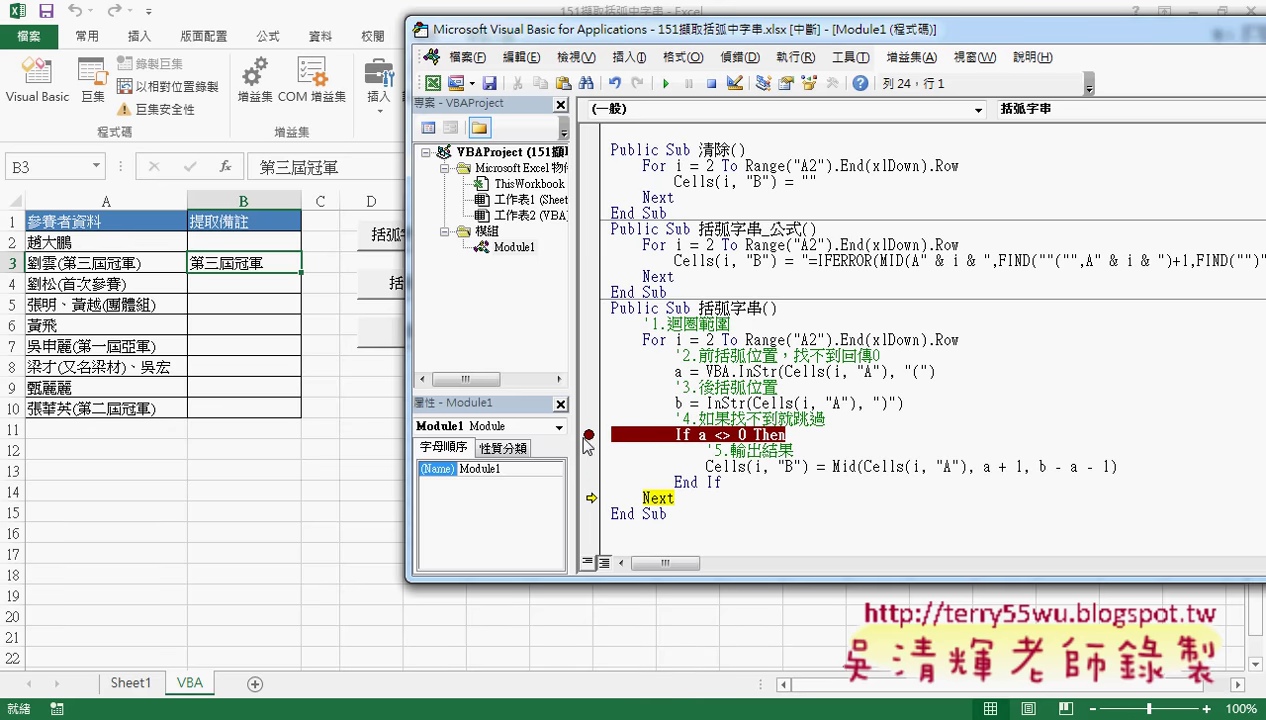
Clear the If a <> 0 Then breakpoint and run the macro to completion, filling column B.
left_click(590, 435)
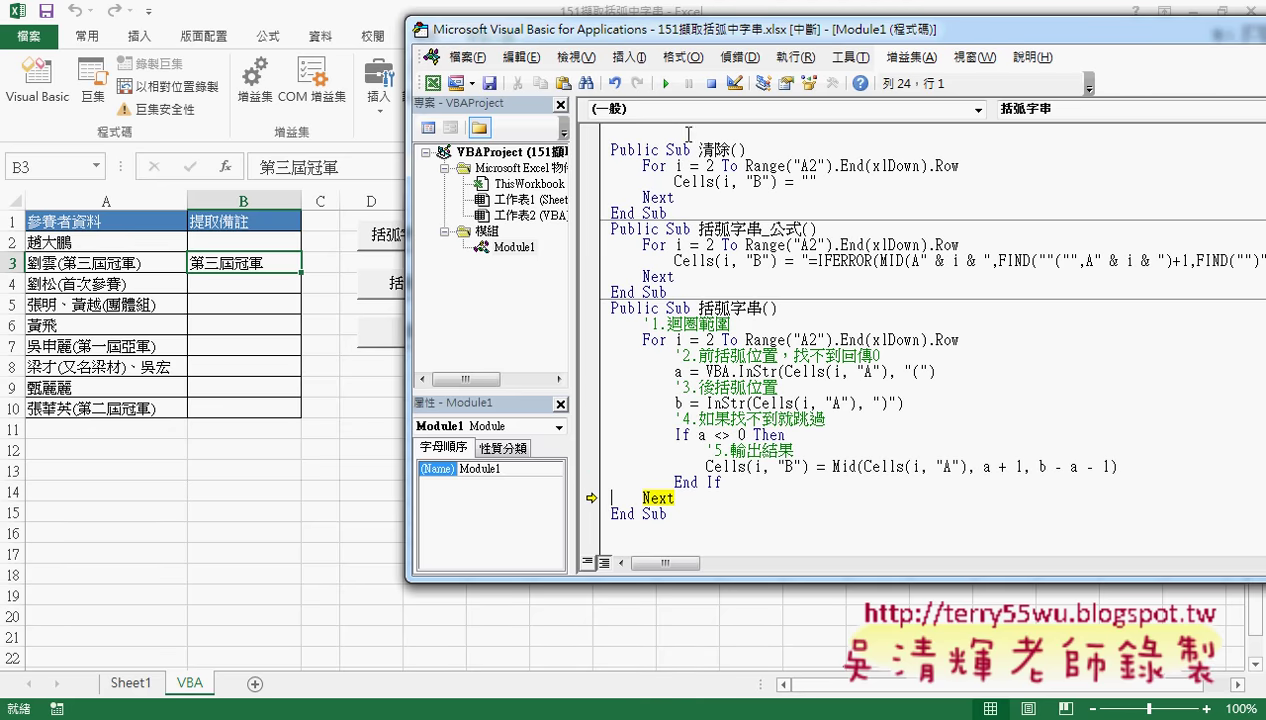
left_click(667, 84)
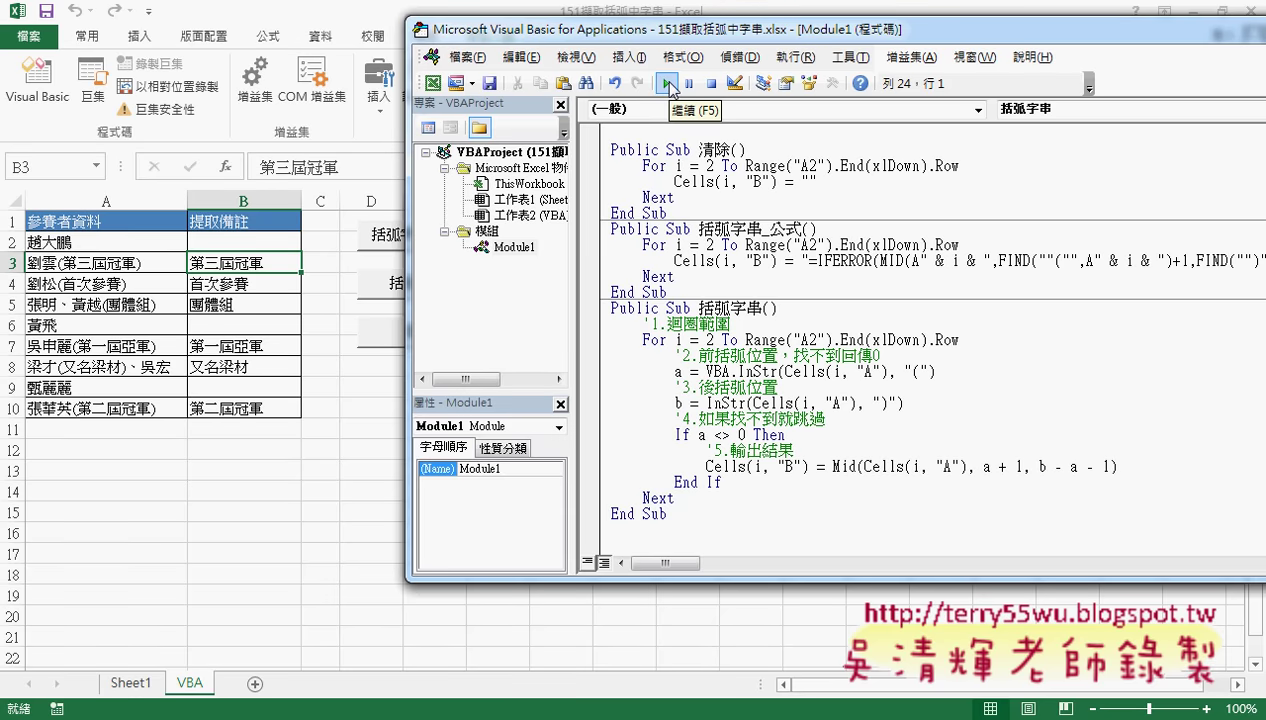
left_click(669, 85)
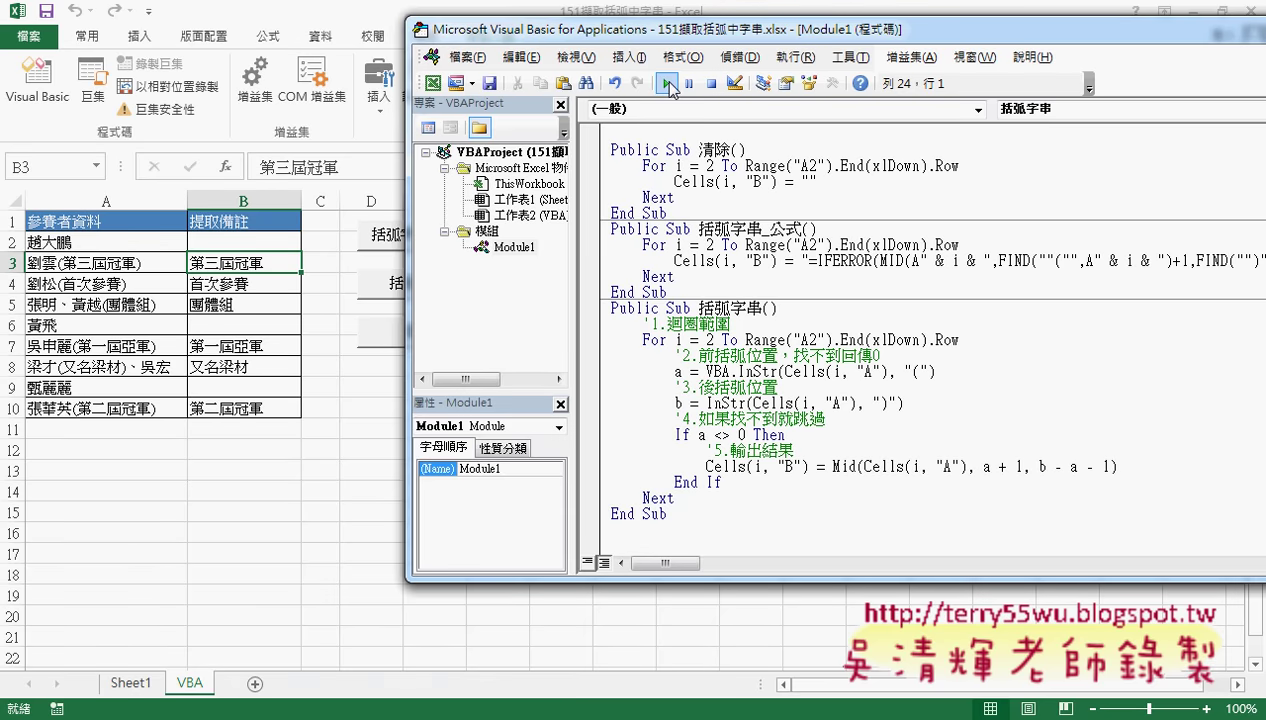
left_click(670, 88)
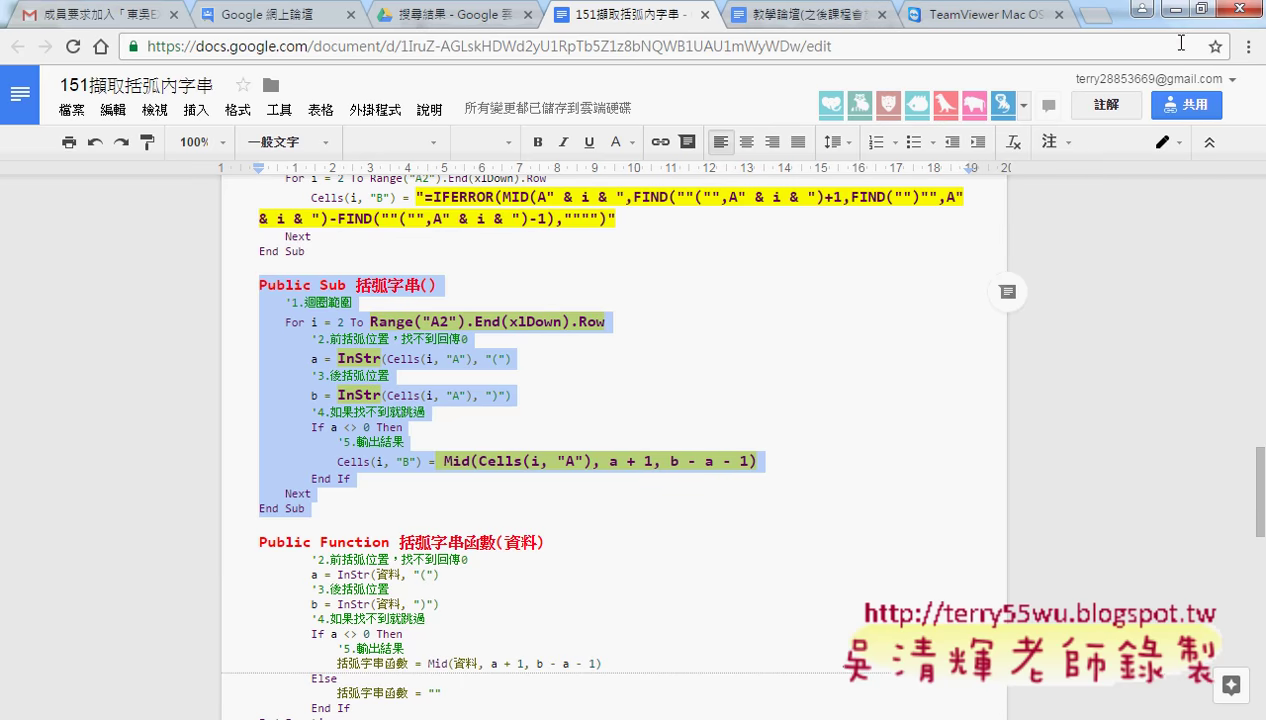
Select the 括弧字串函數 function code in Google Docs and return to the Excel VBA editor.
scroll(590, 545, "down", 2)
left_click_drag(340, 526, 250, 343)
key("ctrl+c")
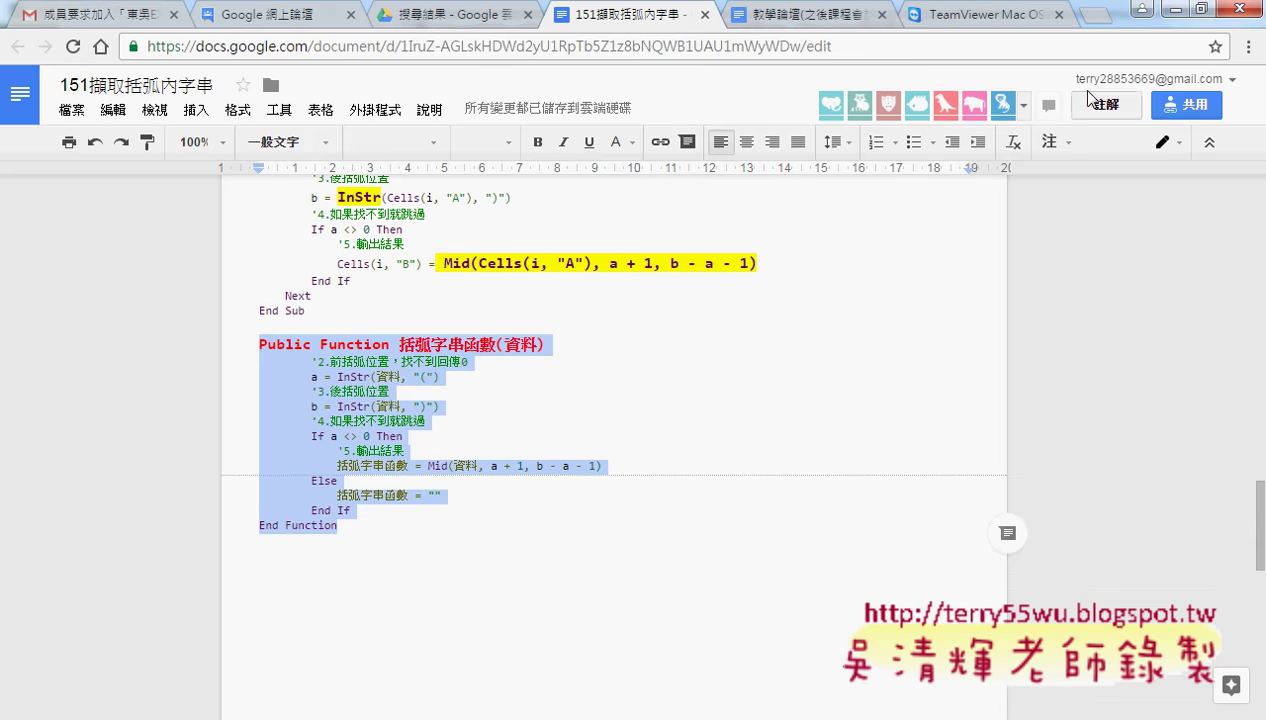
key("alt+Tab")
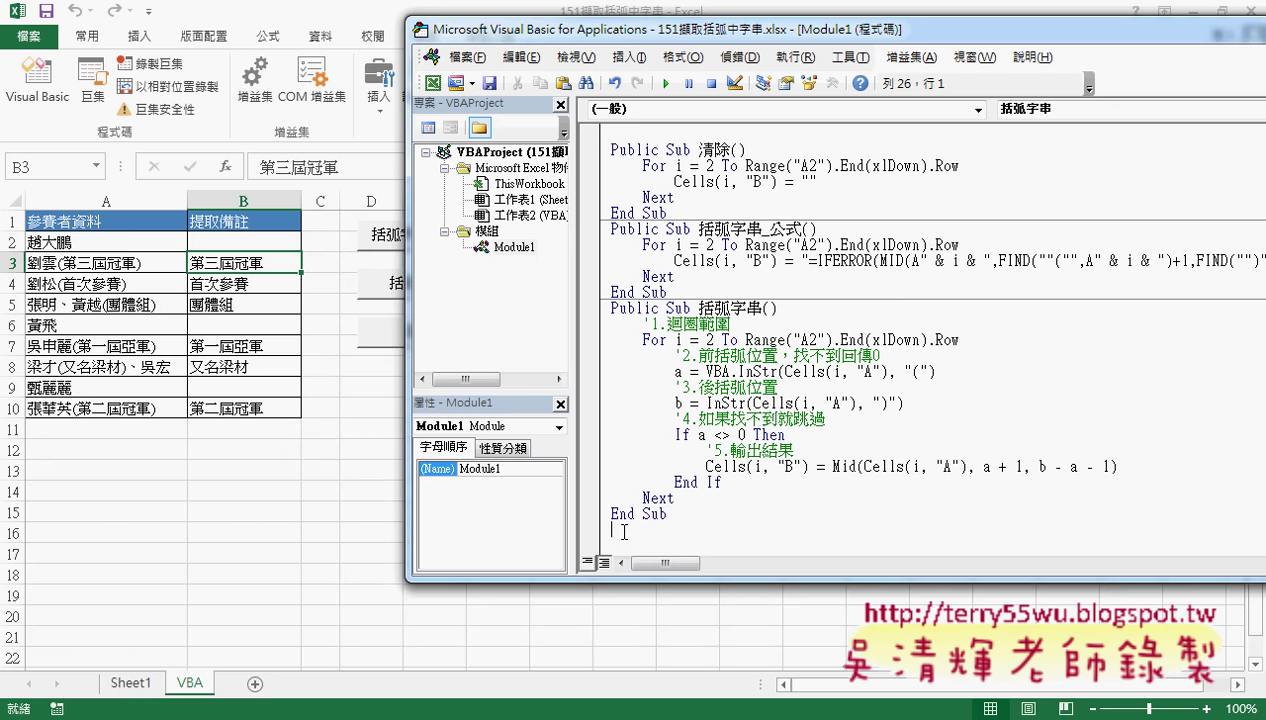
Paste the 括弧字串函數 function into Module1 and clear the results in B2:B10.
key("ctrl+v")
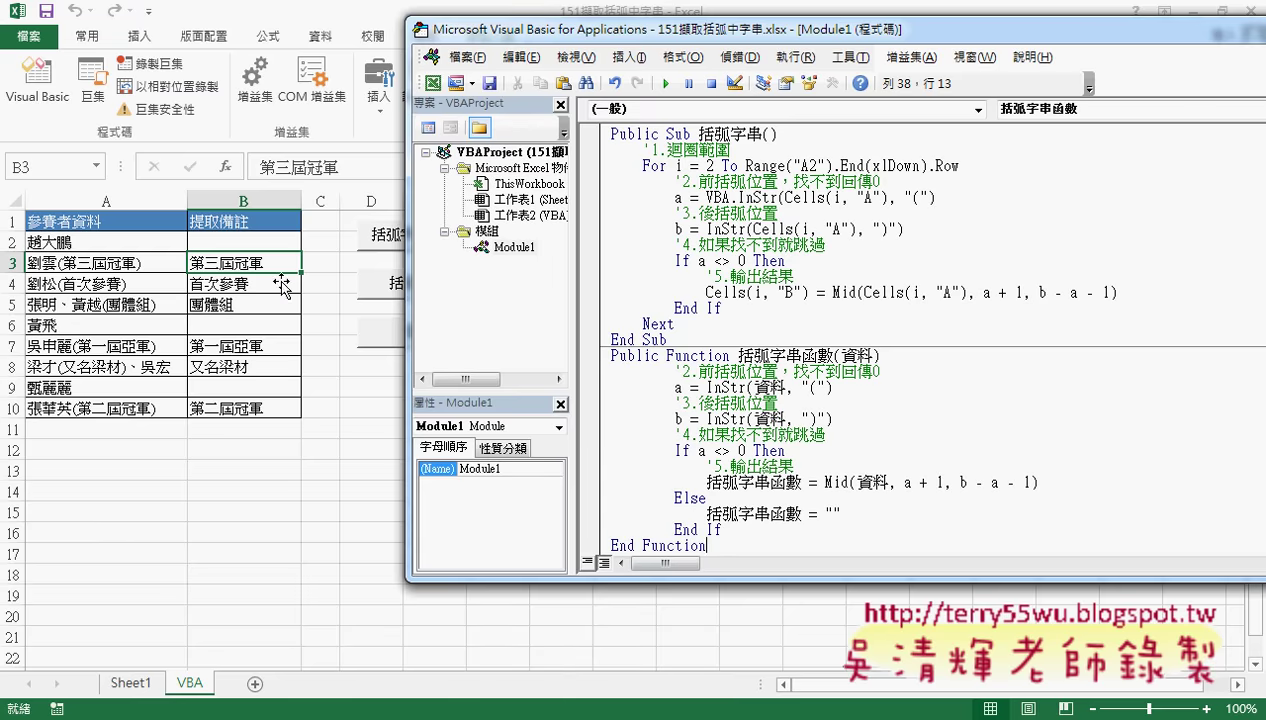
left_click_drag(249, 249, 256, 416)
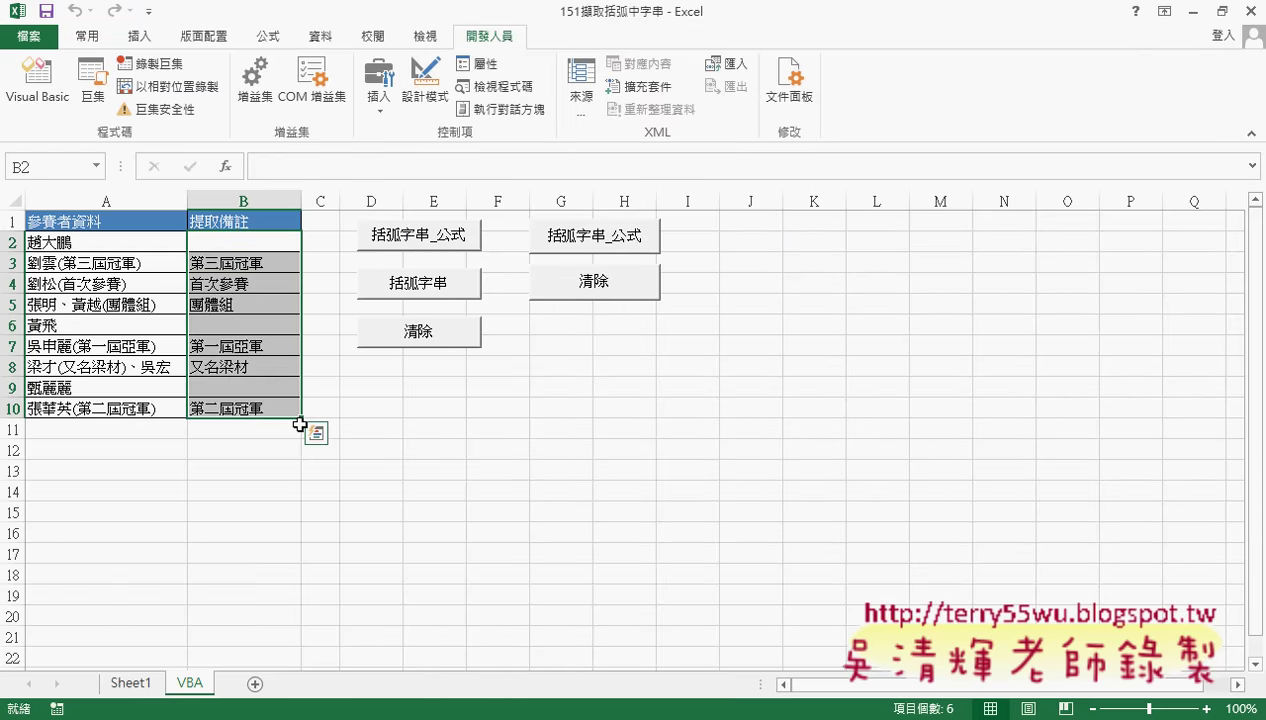
key("Delete")
Enter =括弧字串函數(A2) in B2 from the User Defined category and fill it down to B10.
left_click(245, 242)
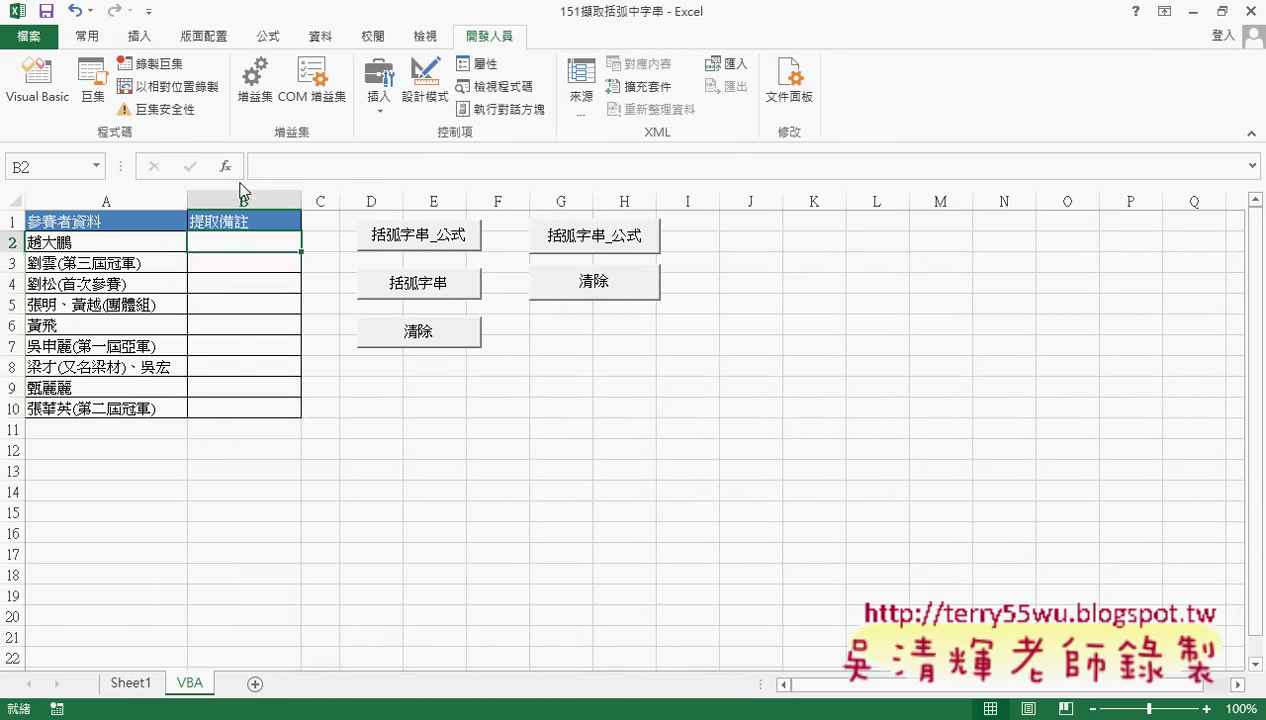
left_click(226, 166)
left_click(873, 222)
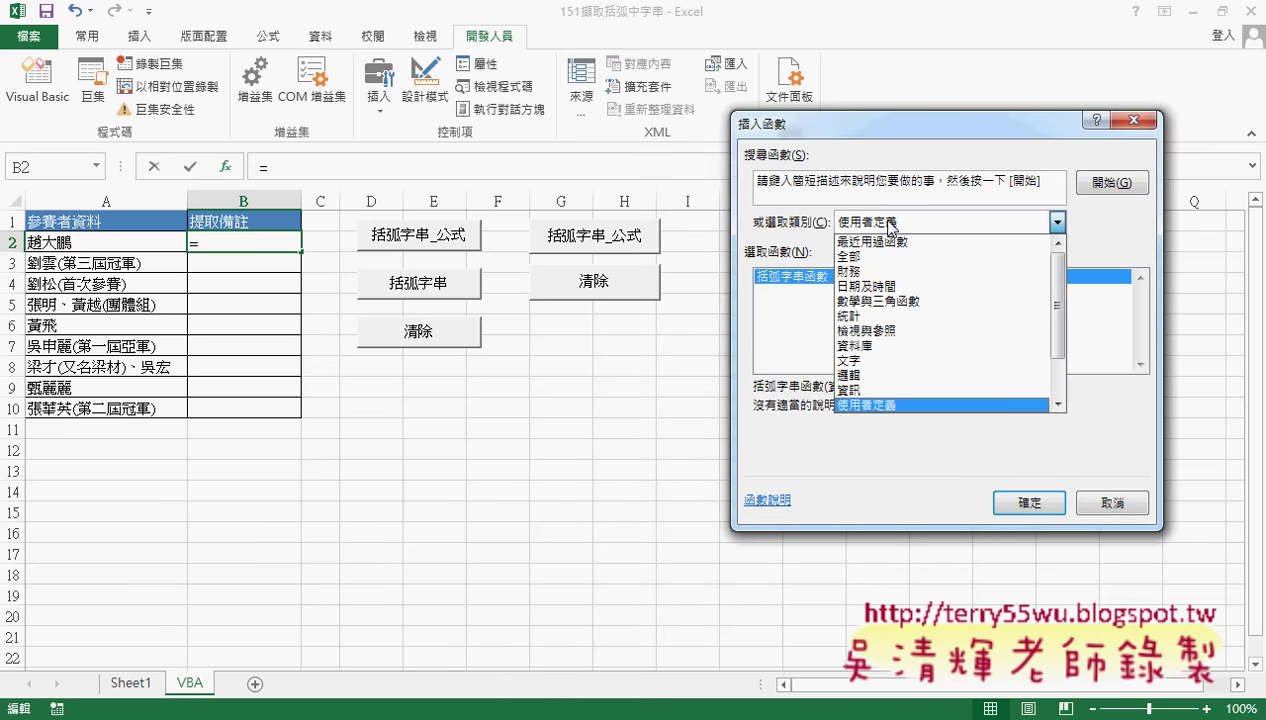
left_click(795, 276)
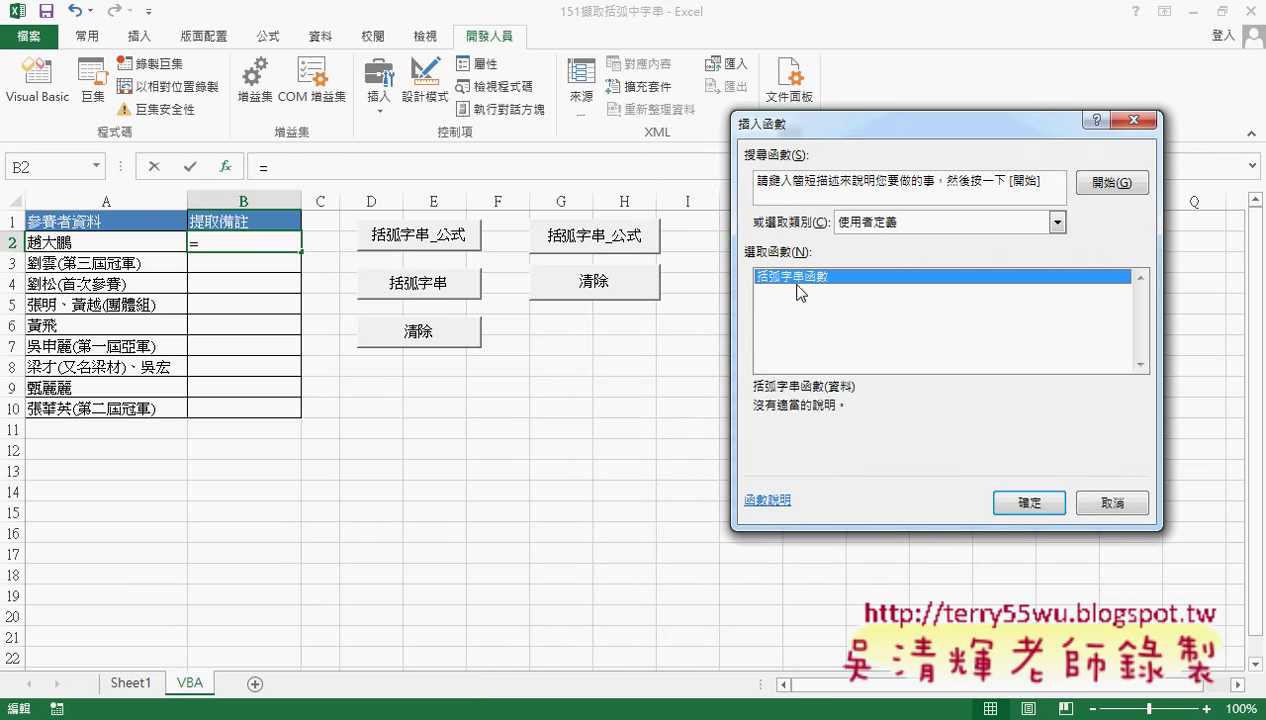
left_click(1016, 498)
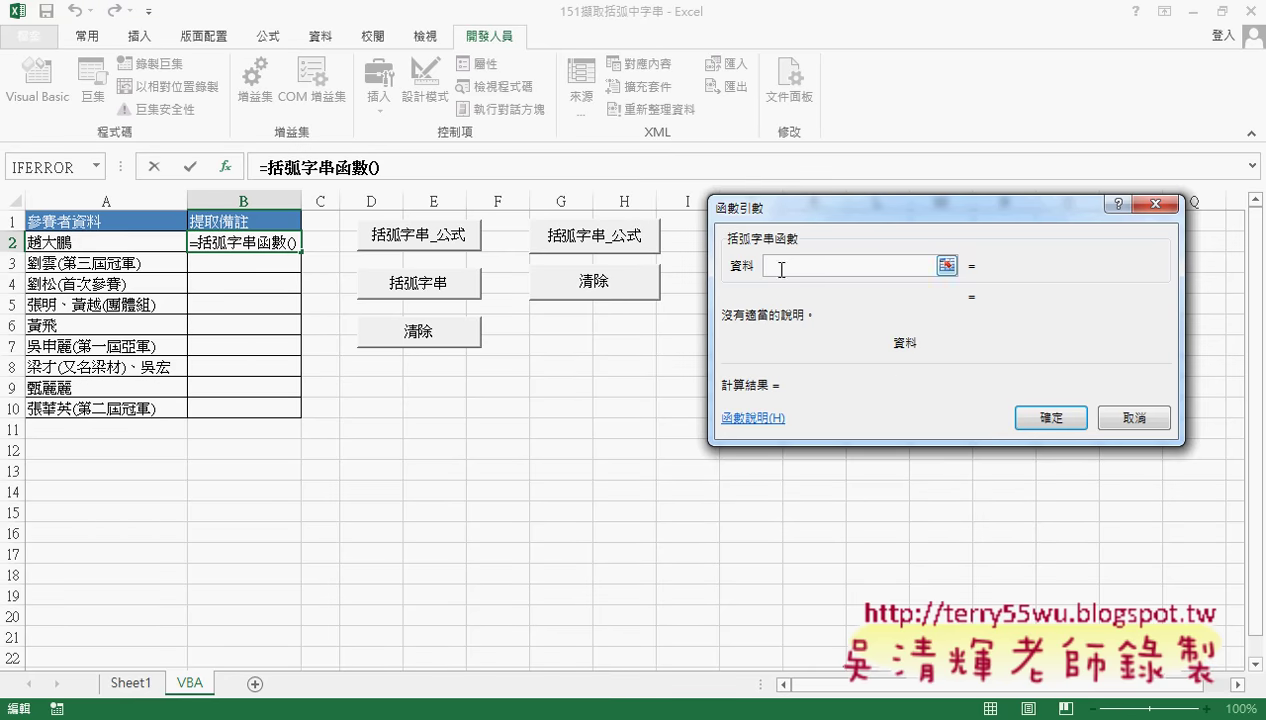
left_click(143, 248)
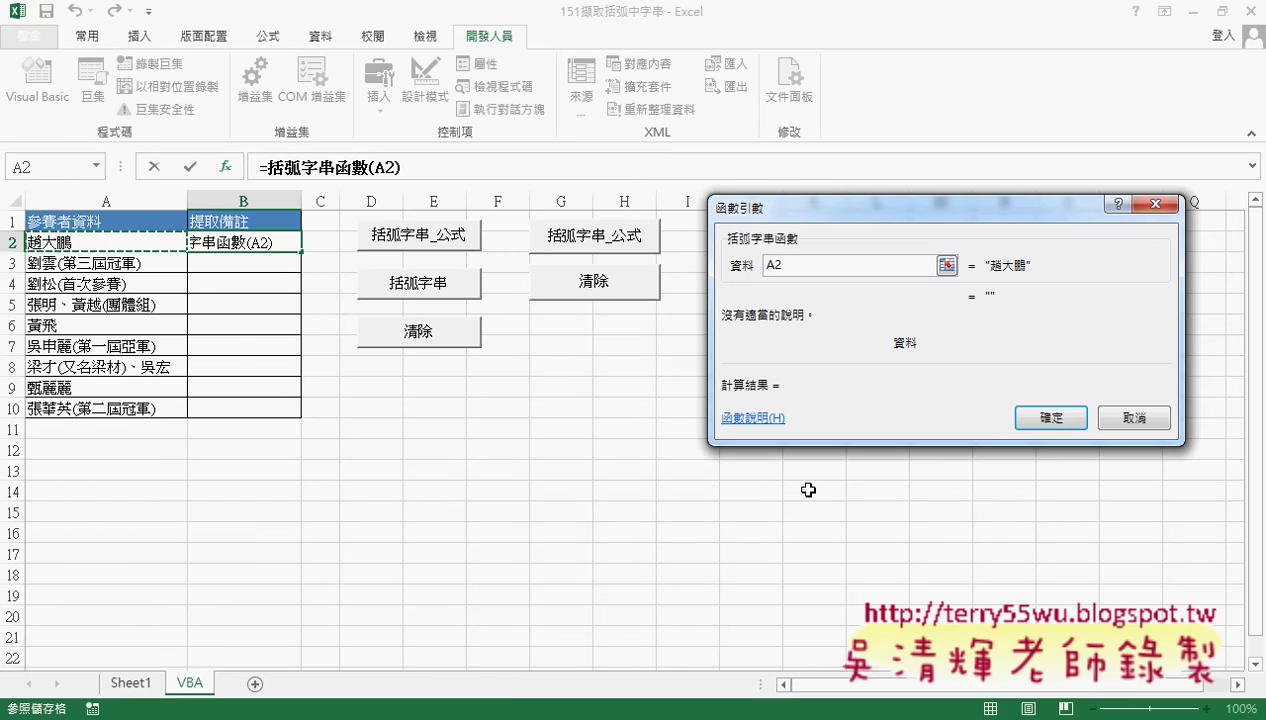
left_click(1050, 419)
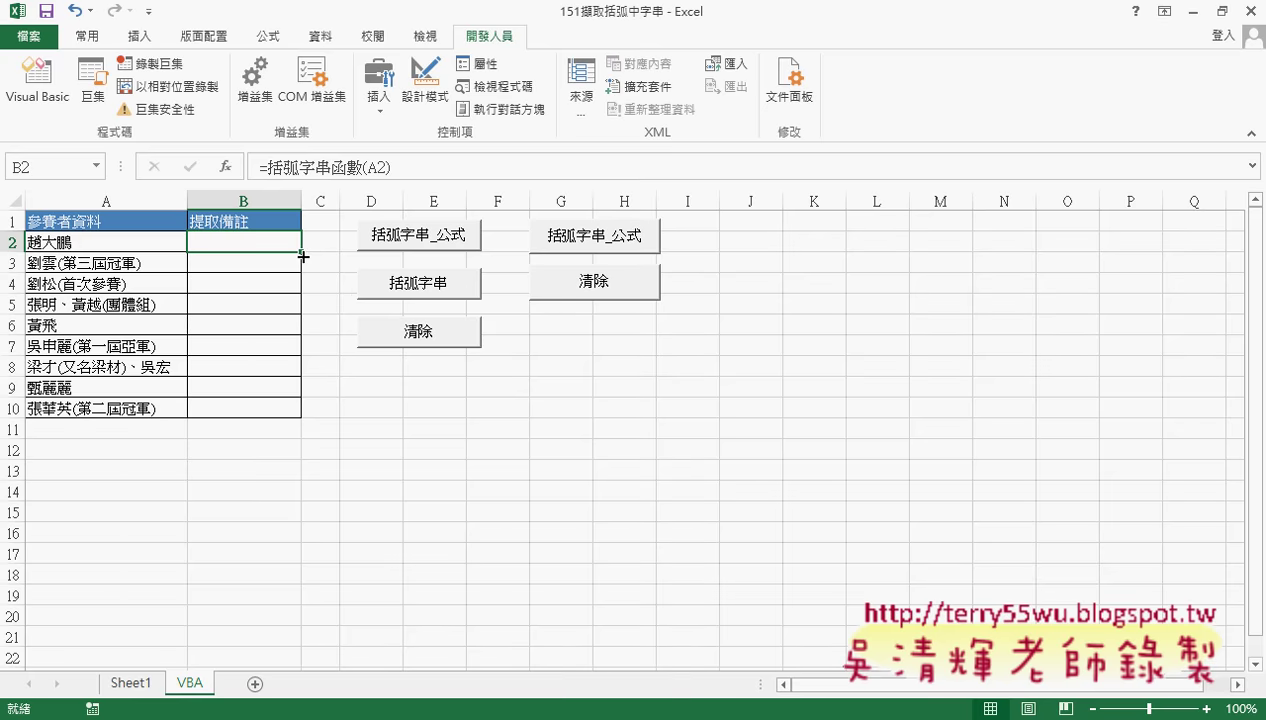
left_click_drag(301, 251, 313, 418)
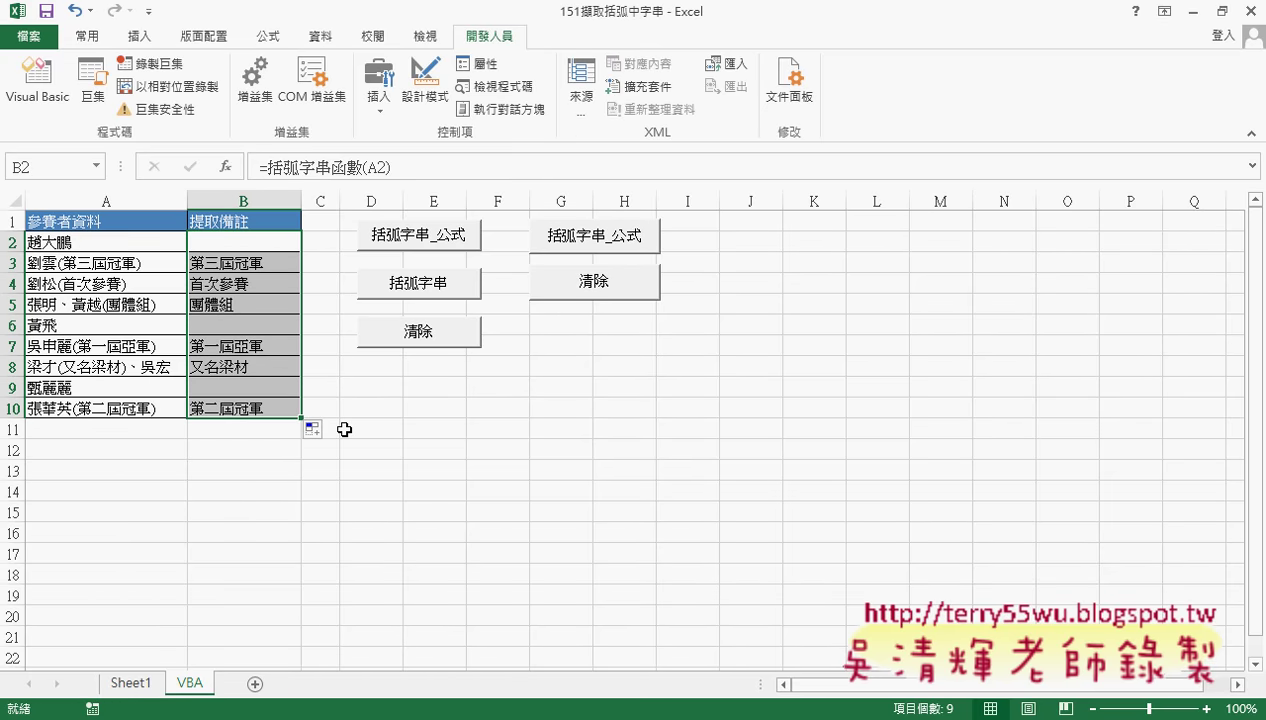